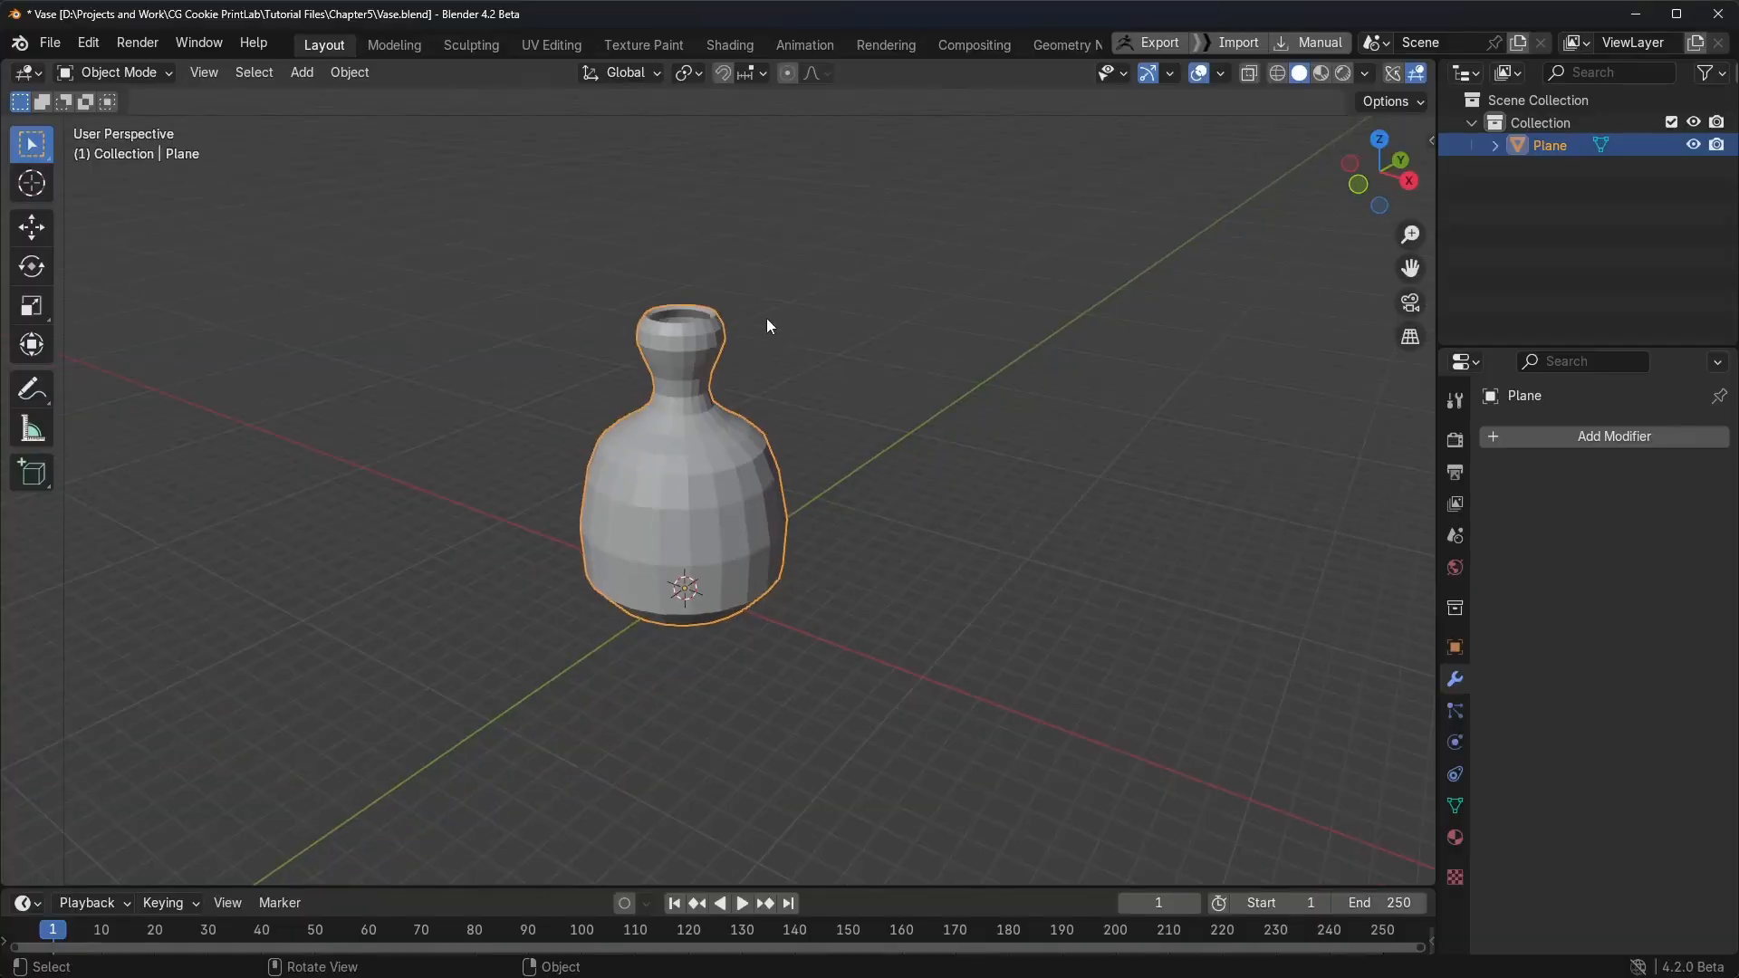
Step: Add a Multiresolution modifier to the vase and subdivide it up to level 6
mouse_move(767, 326)
middle_mouse_down()
mouse_move(1005, 323)
mouse_move(742, 341)
middle_mouse_up()
scroll(741, 343, "up", 2)
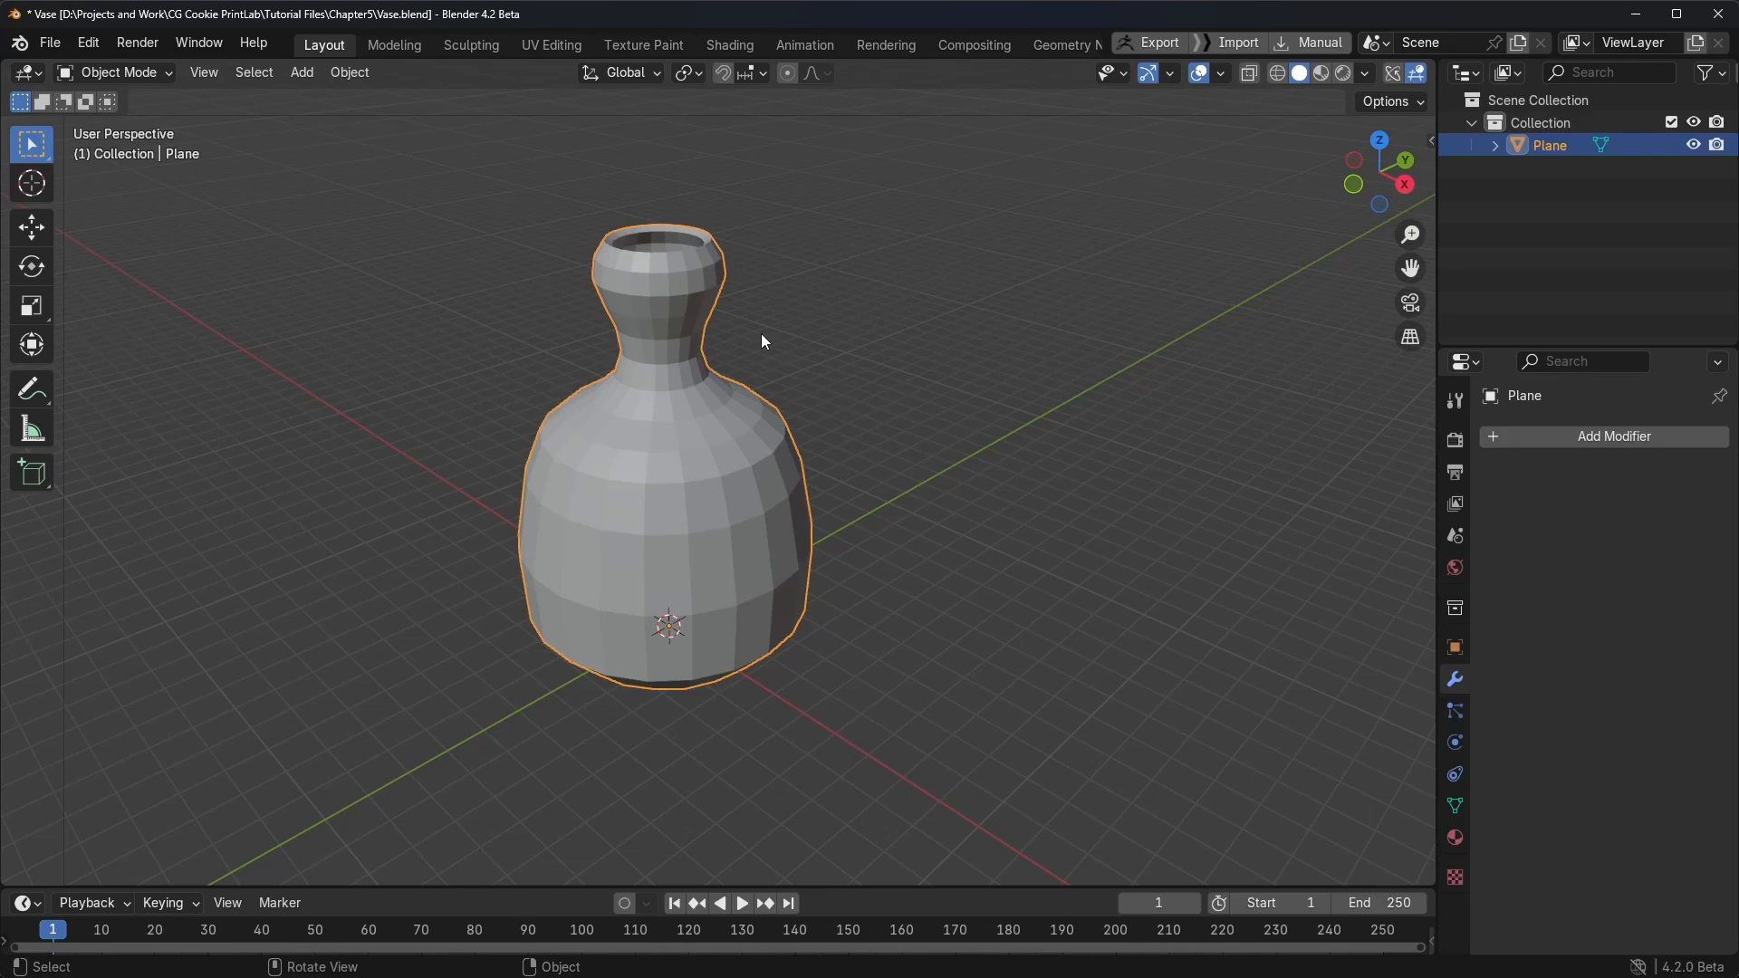
left_click(1566, 440)
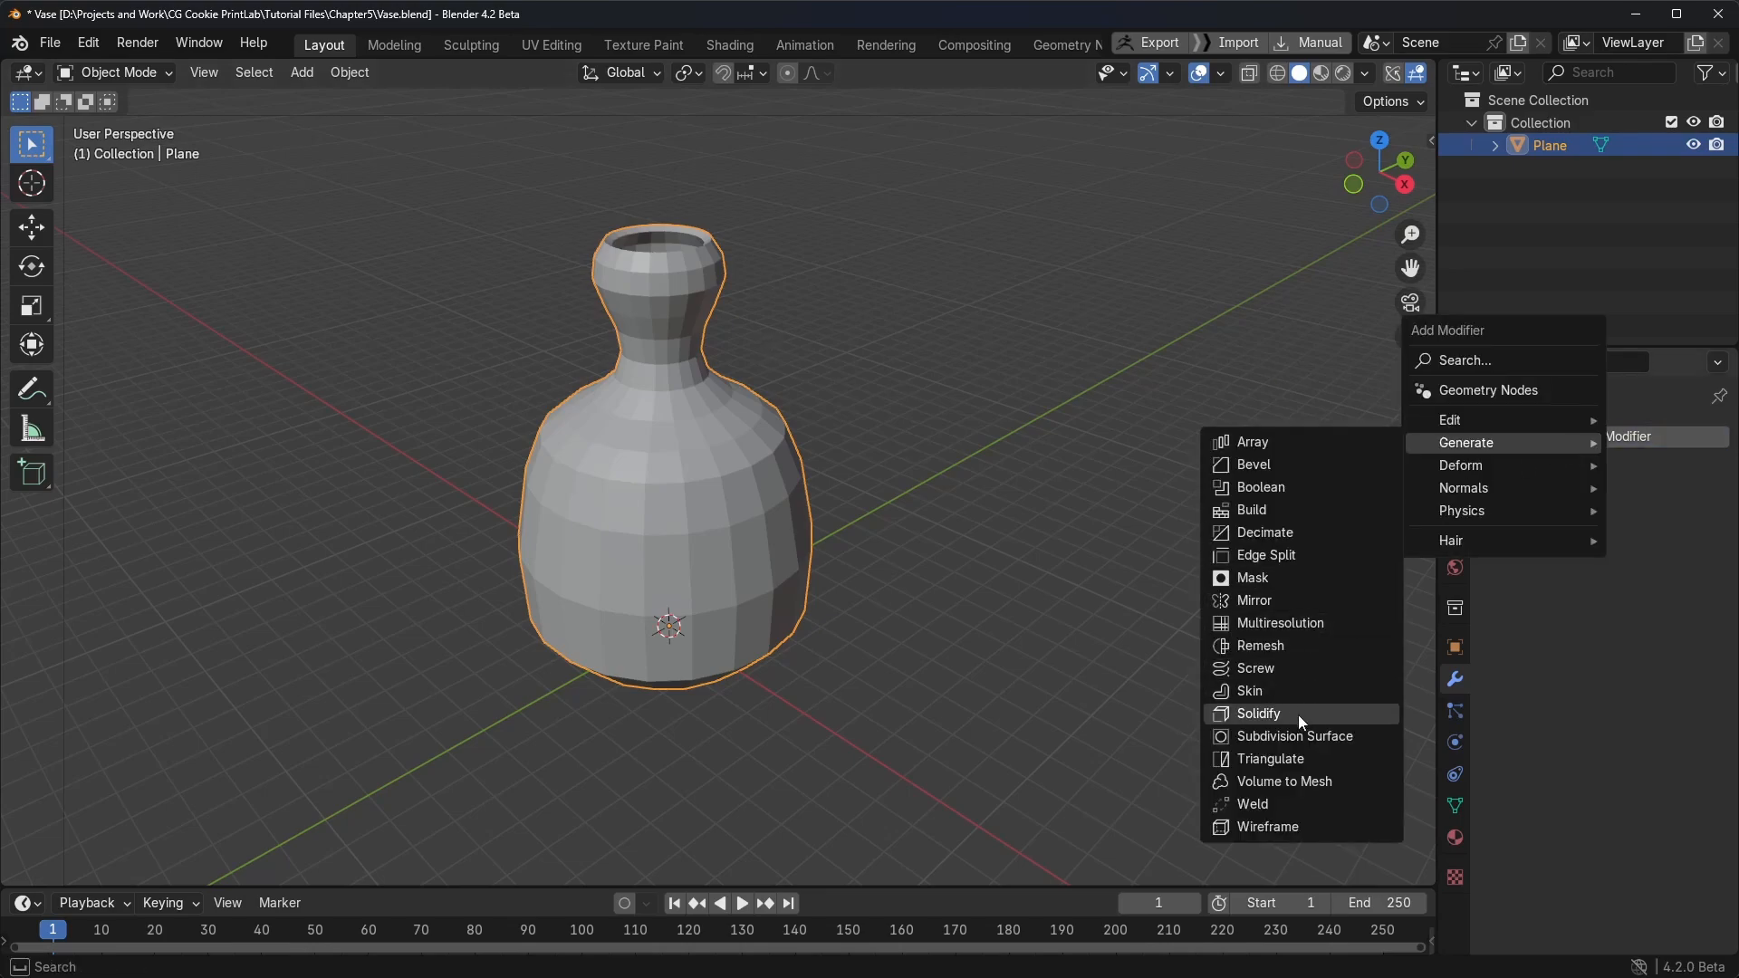
left_click(1306, 622)
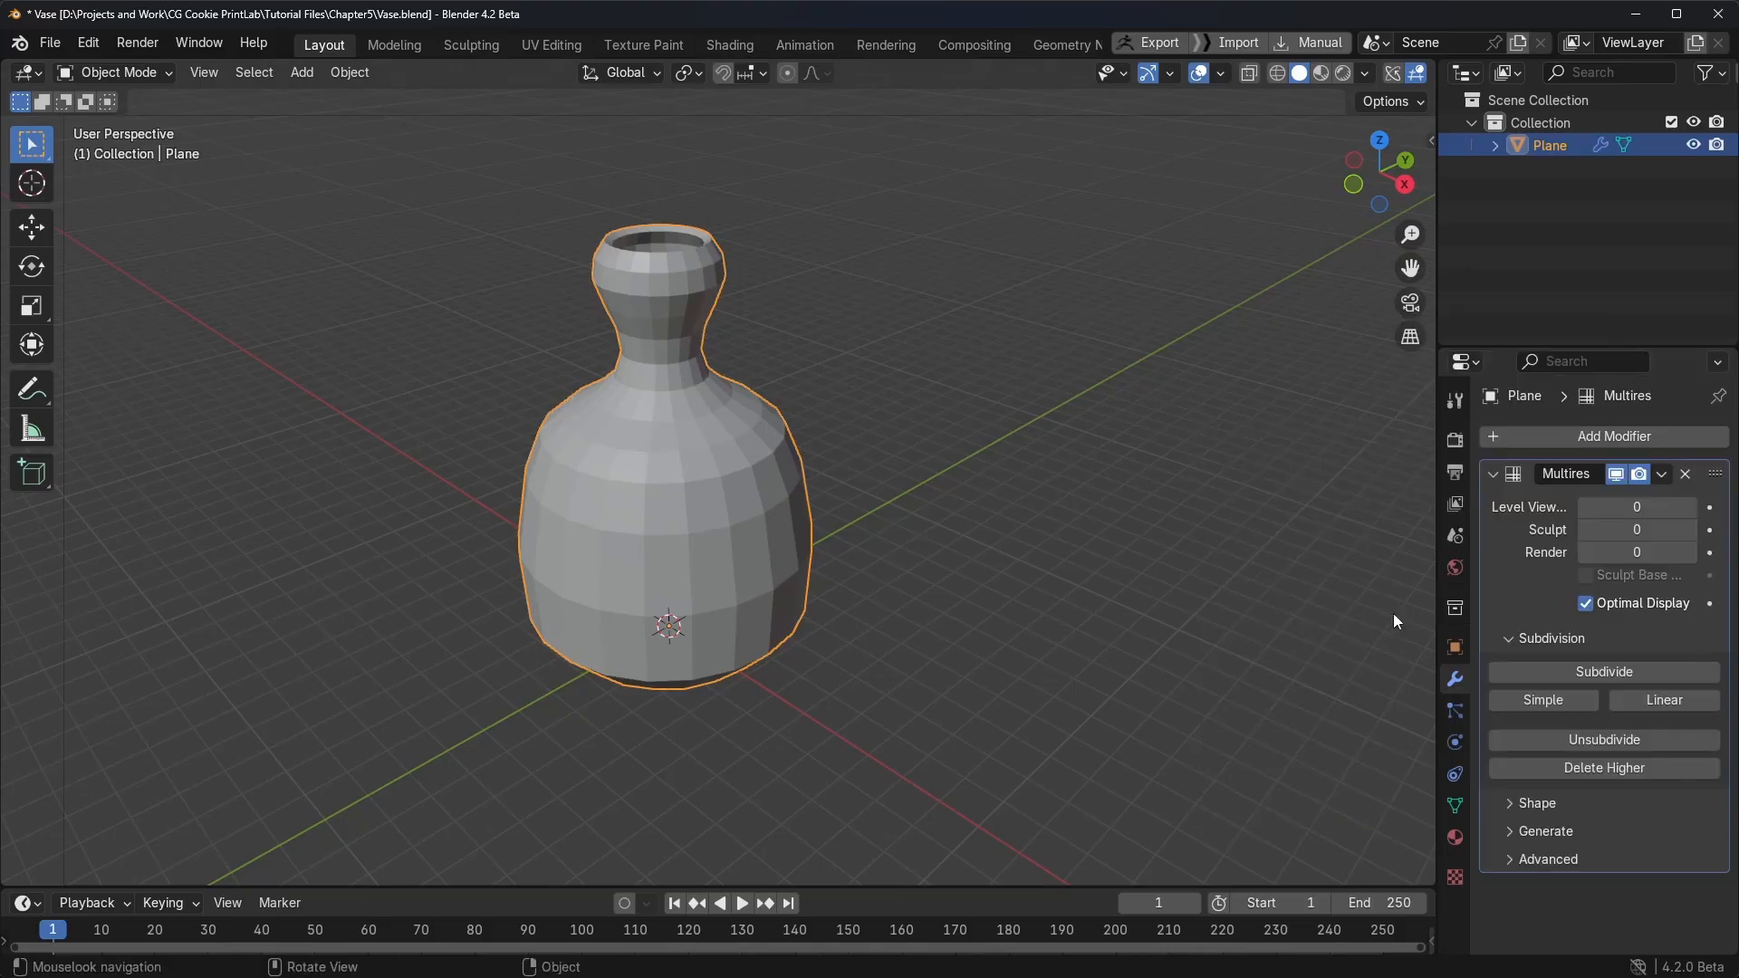
left_click(1640, 675)
left_click(1639, 675)
left_click(1639, 676)
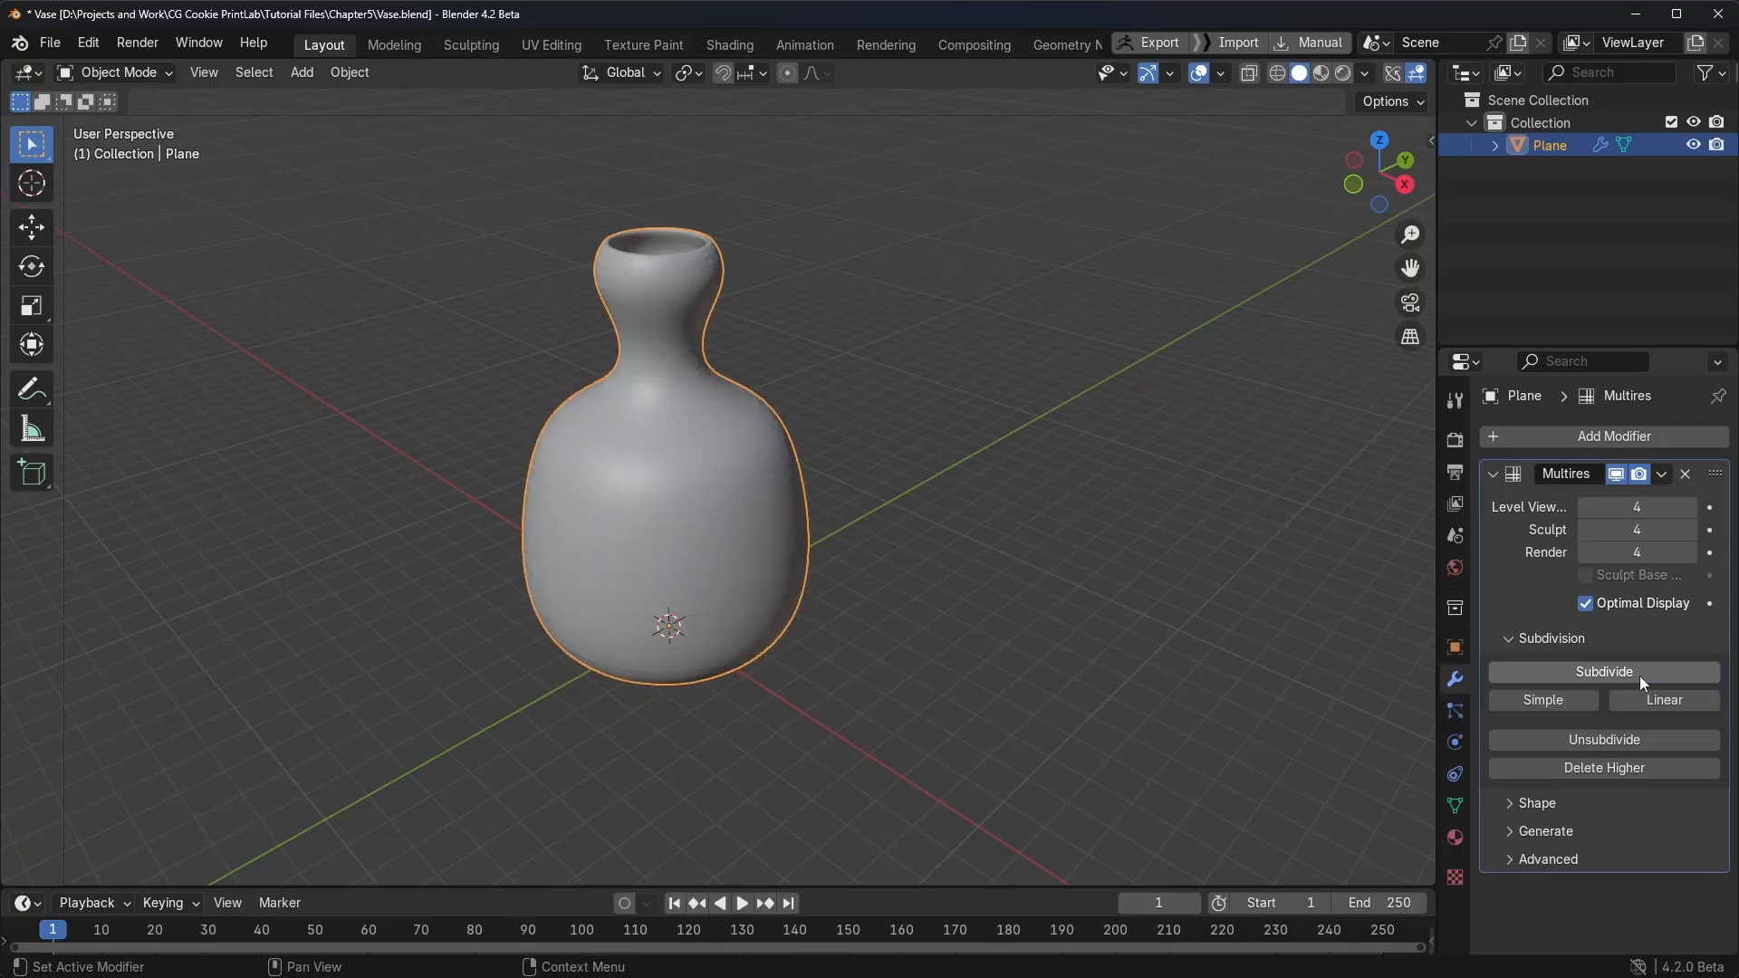
left_click(1639, 676)
Step: Switch the vase from Object Mode to Sculpt Mode
middle_click_drag(968, 508, 989, 435)
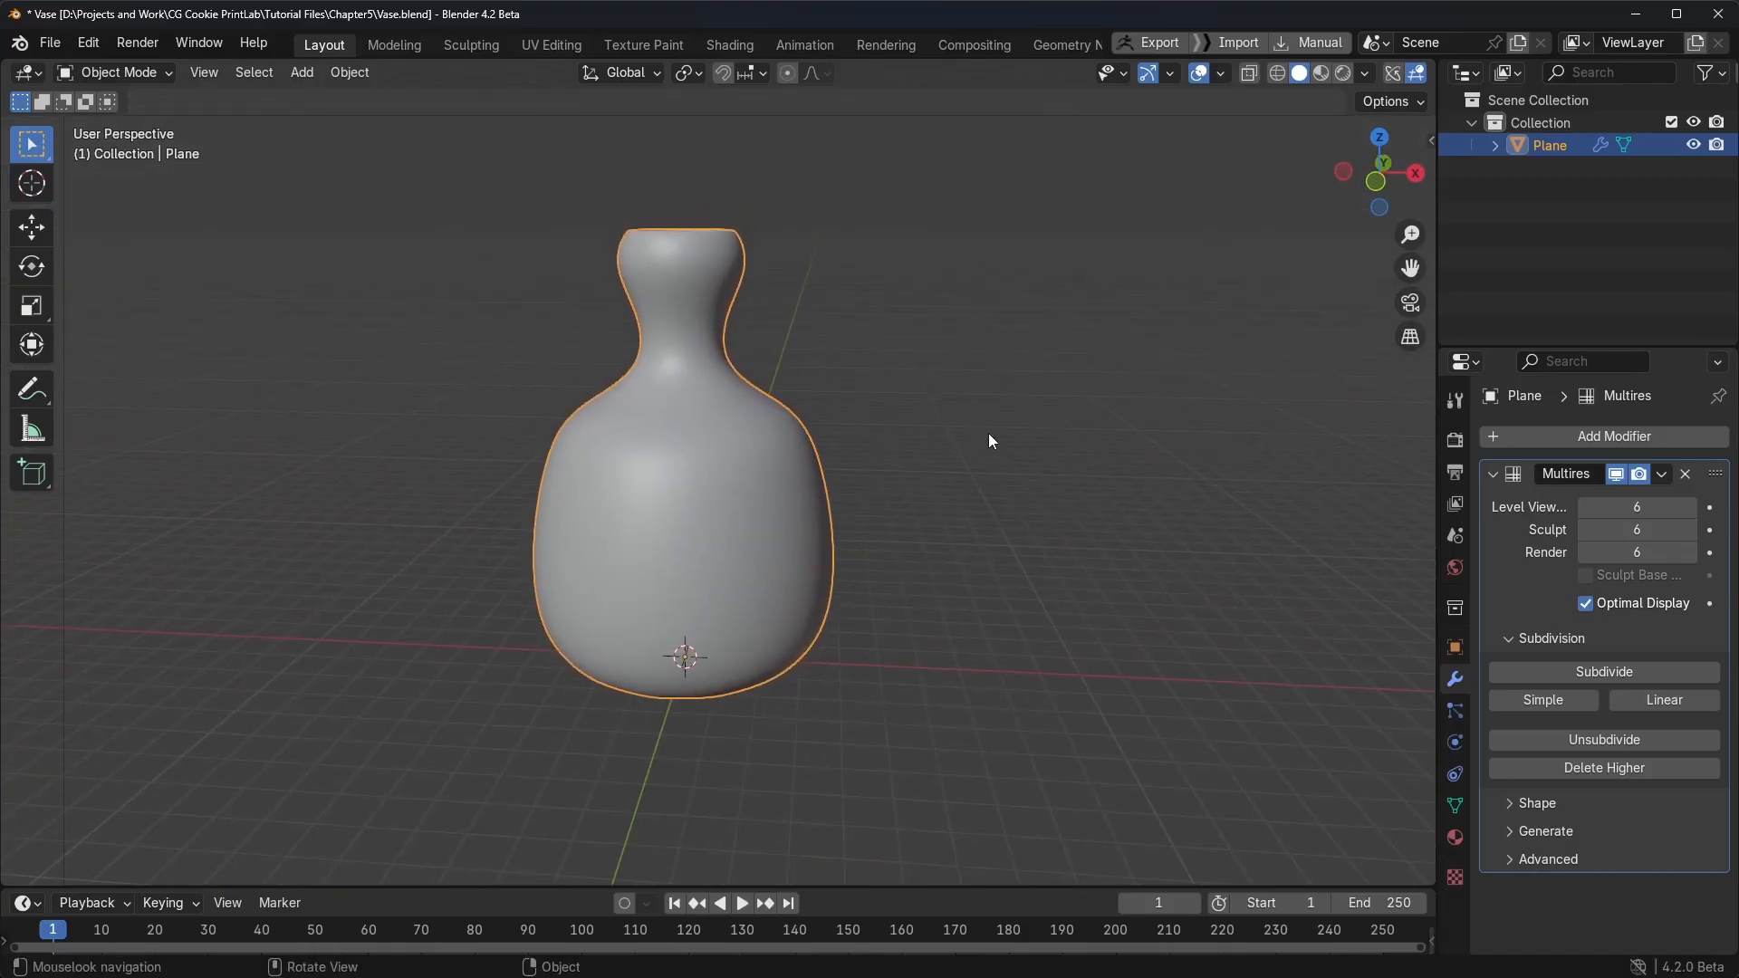
left_click(113, 72)
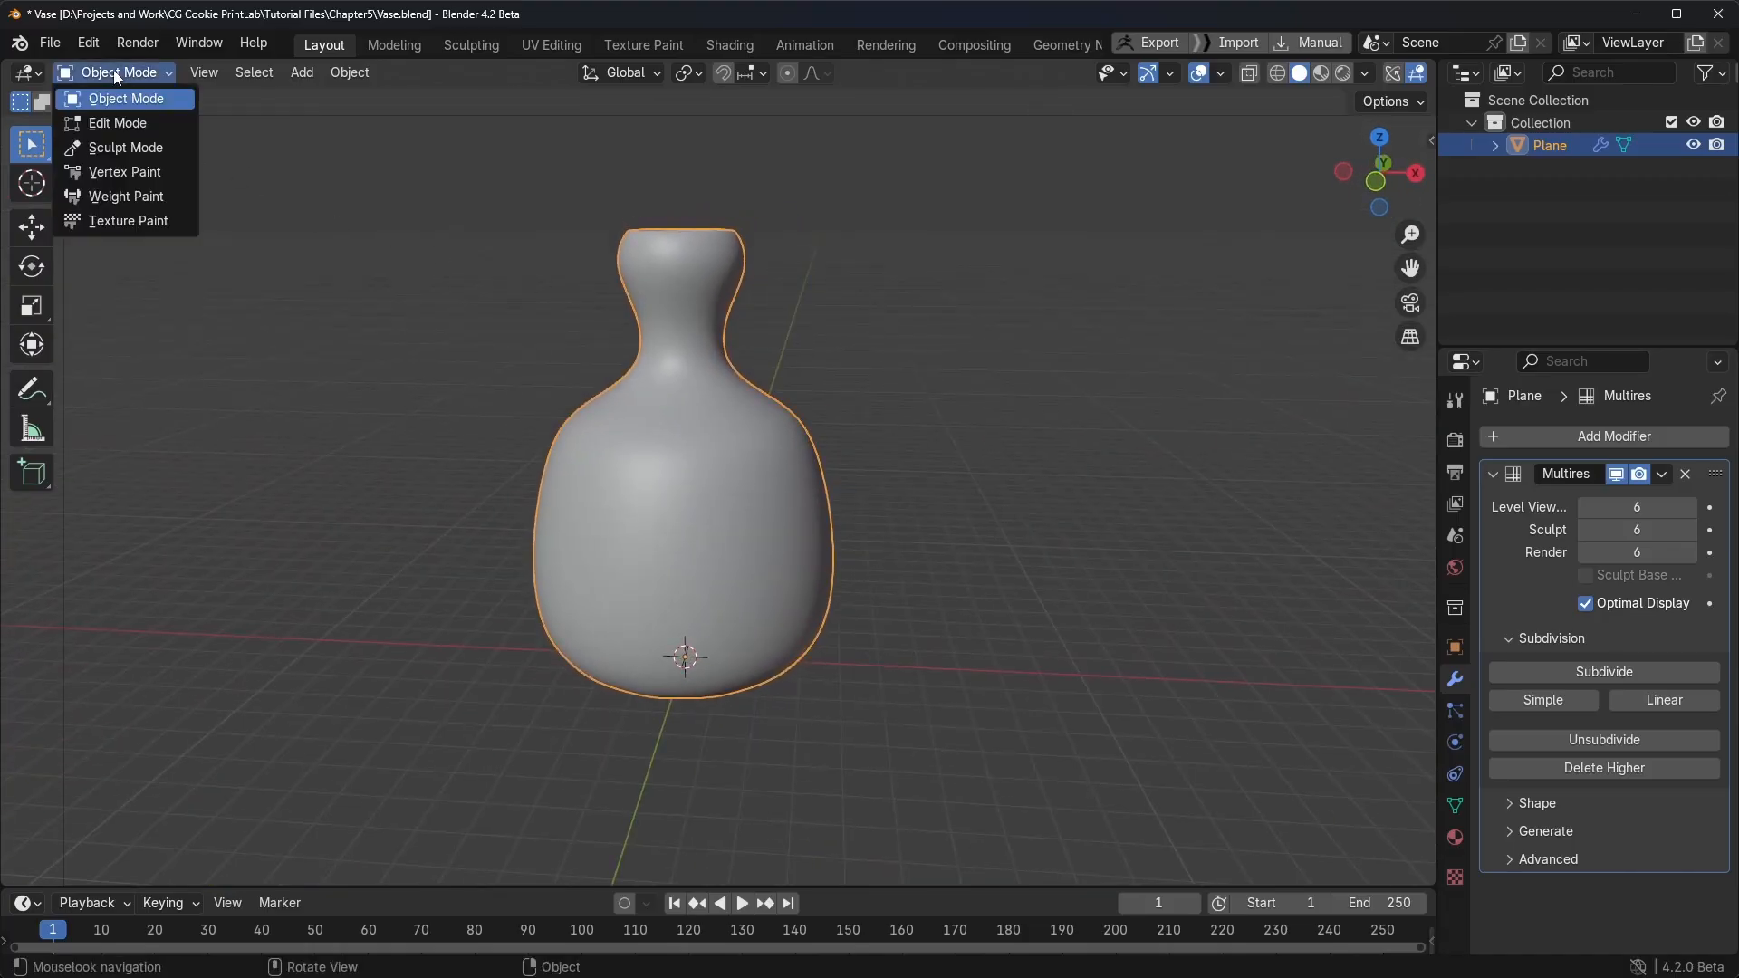
left_click(122, 149)
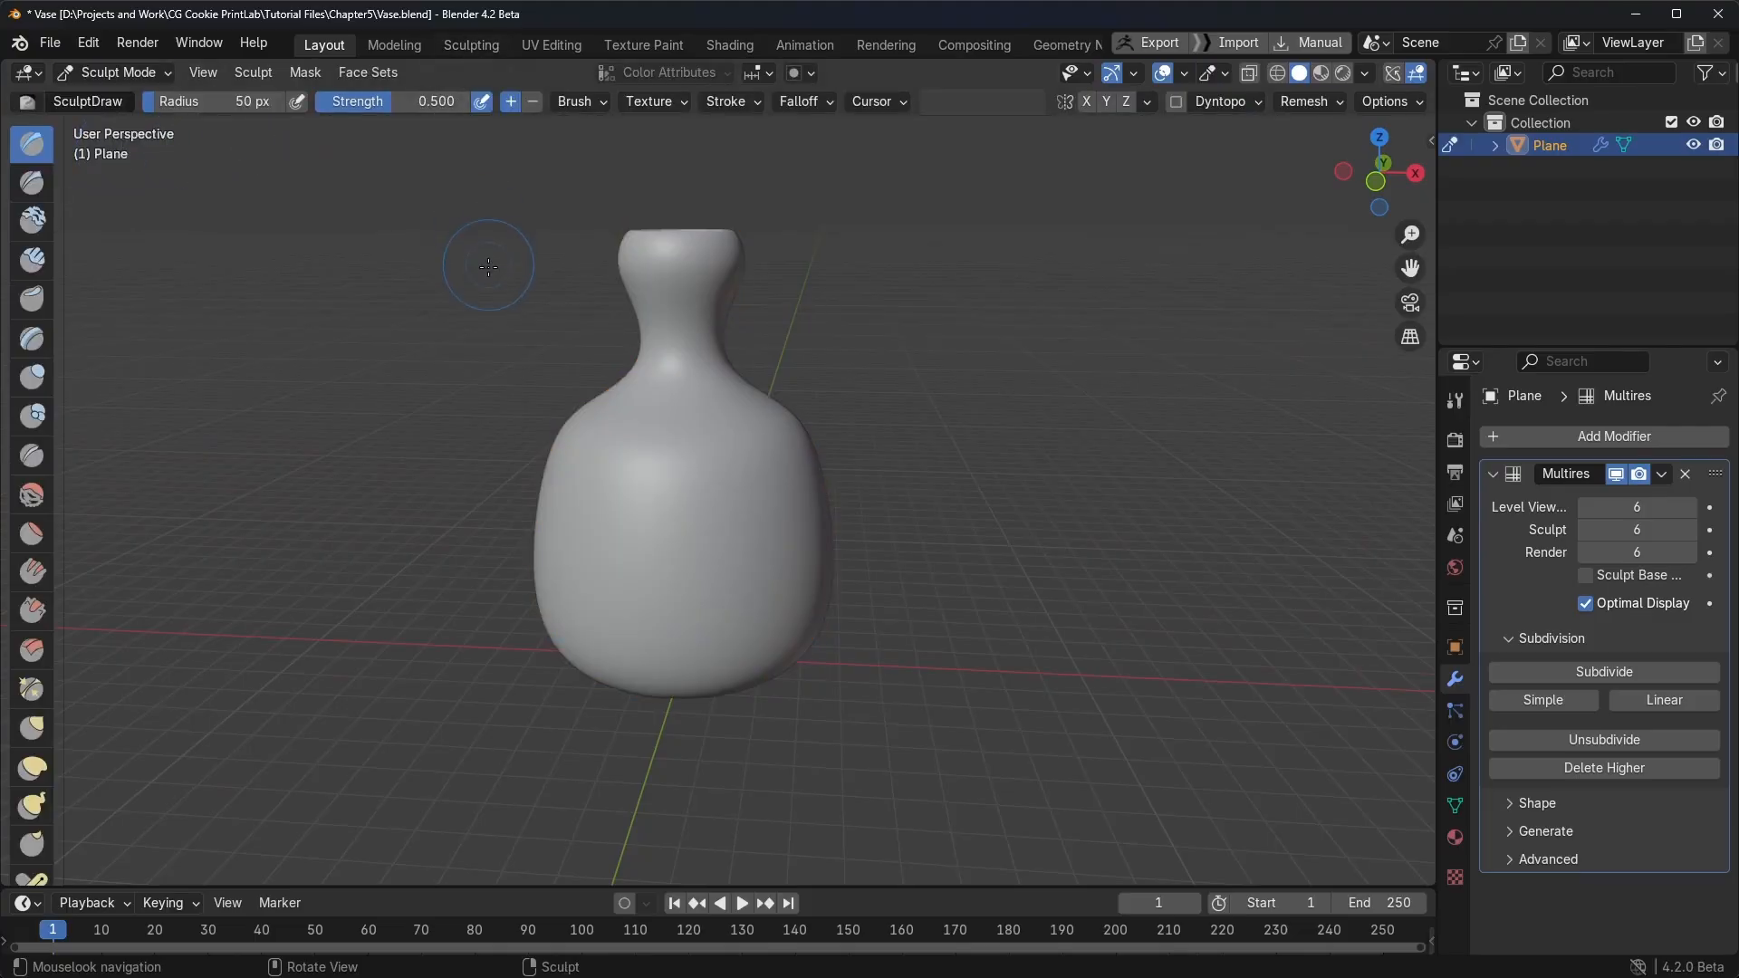
middle_click_drag(458, 297, 472, 317)
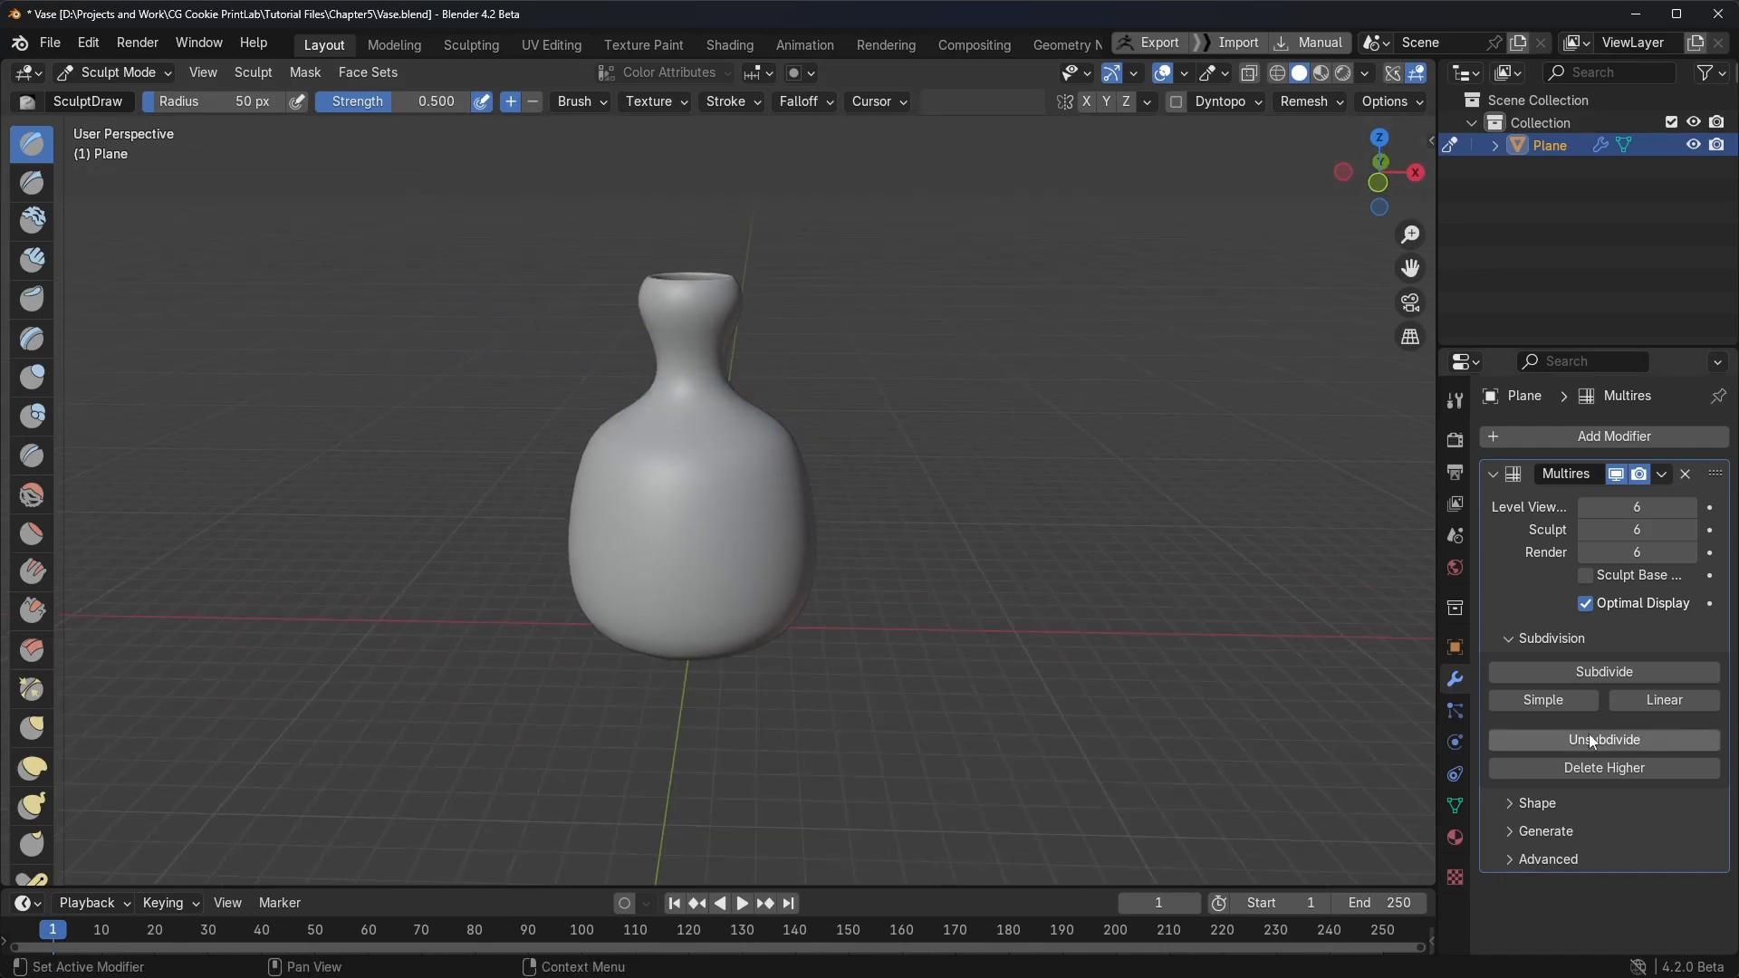
Step: Create a new brush texture and set its image to the Dry Marsh Height map
left_click(1458, 878)
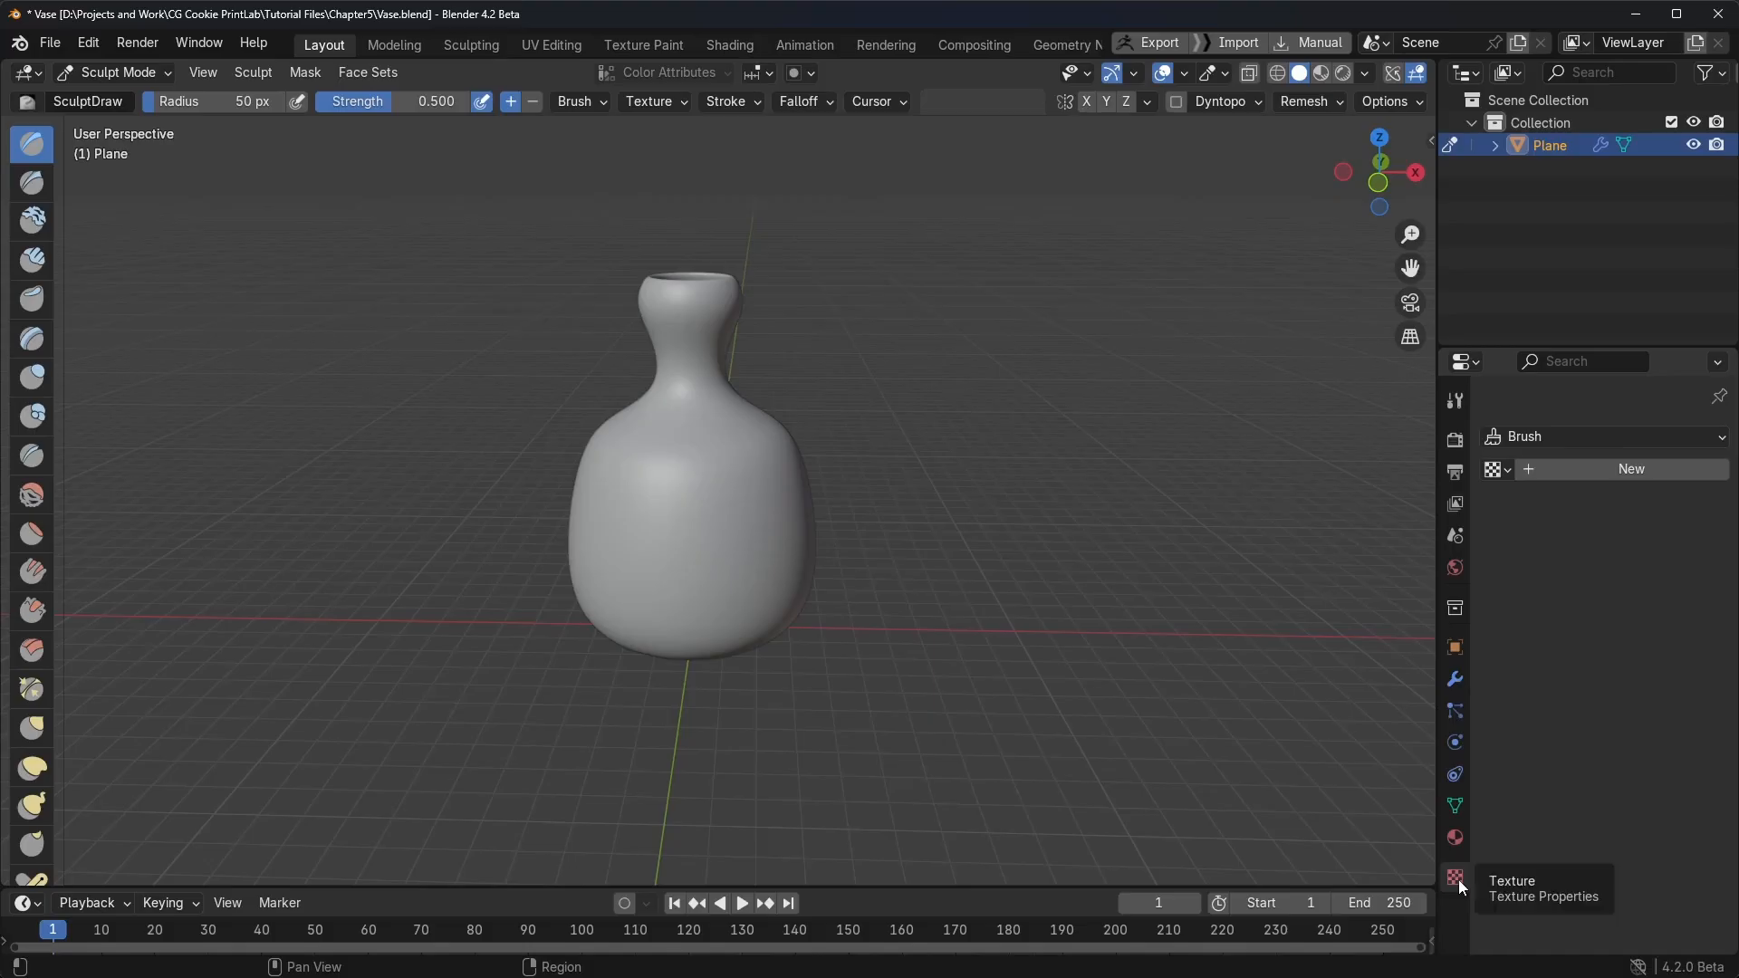
left_click(1647, 467)
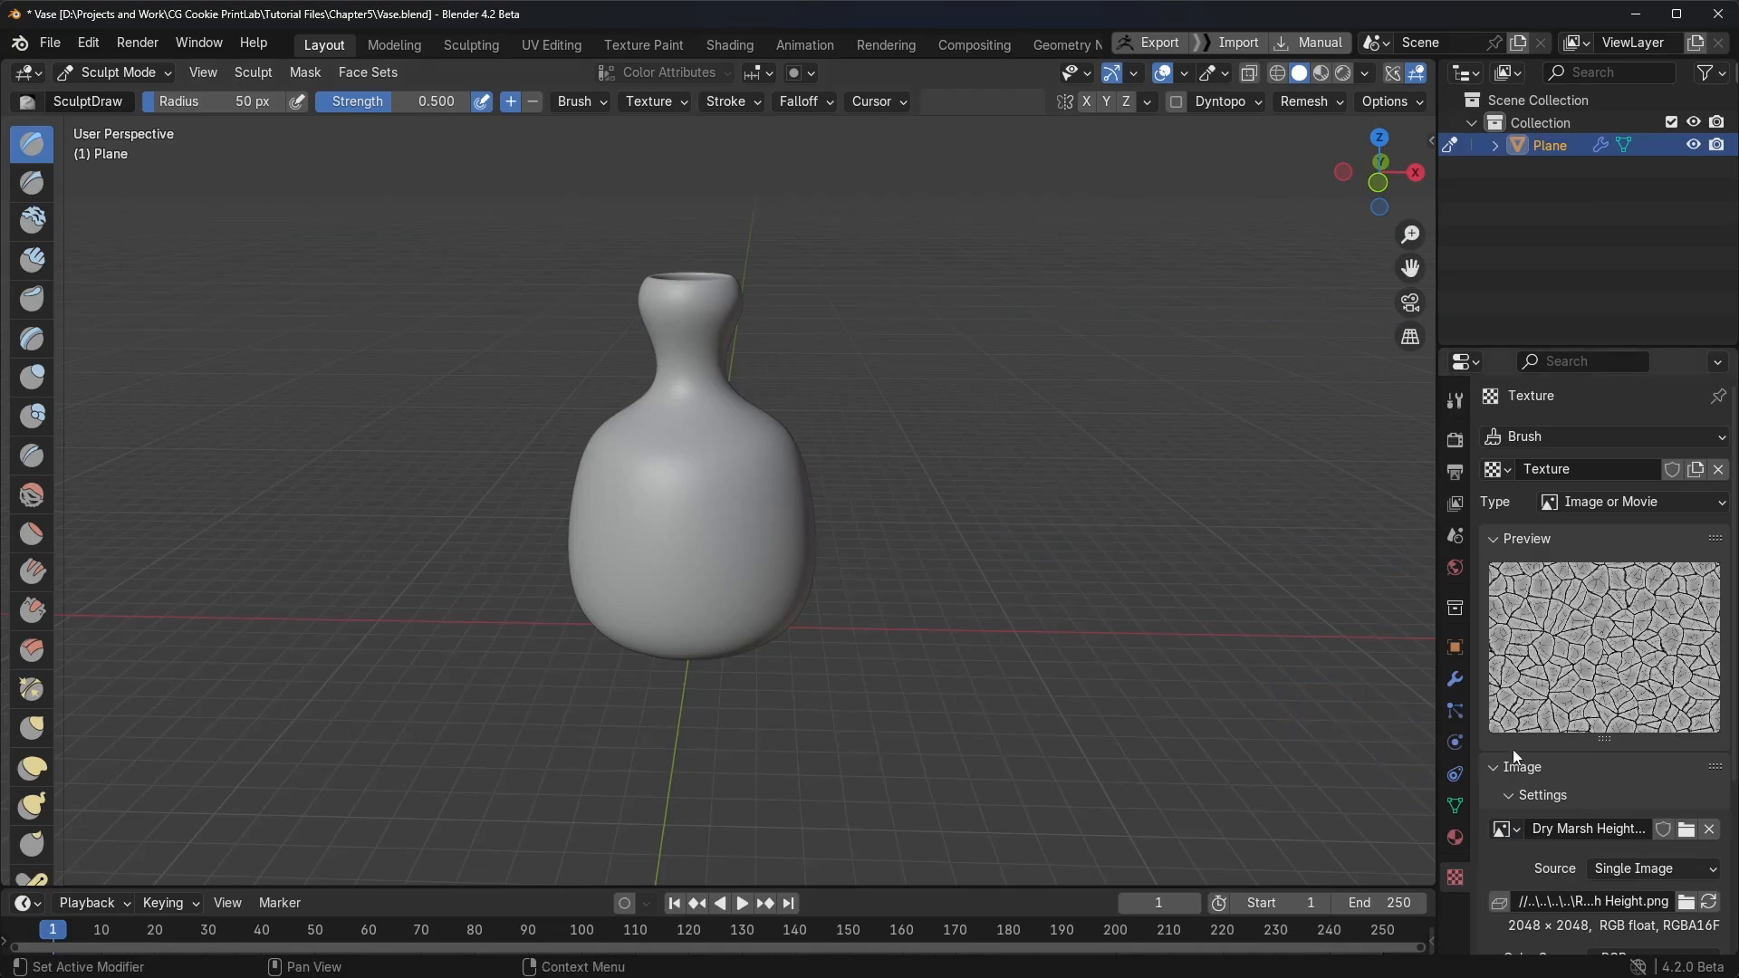
left_click(1508, 829)
left_click(1359, 612)
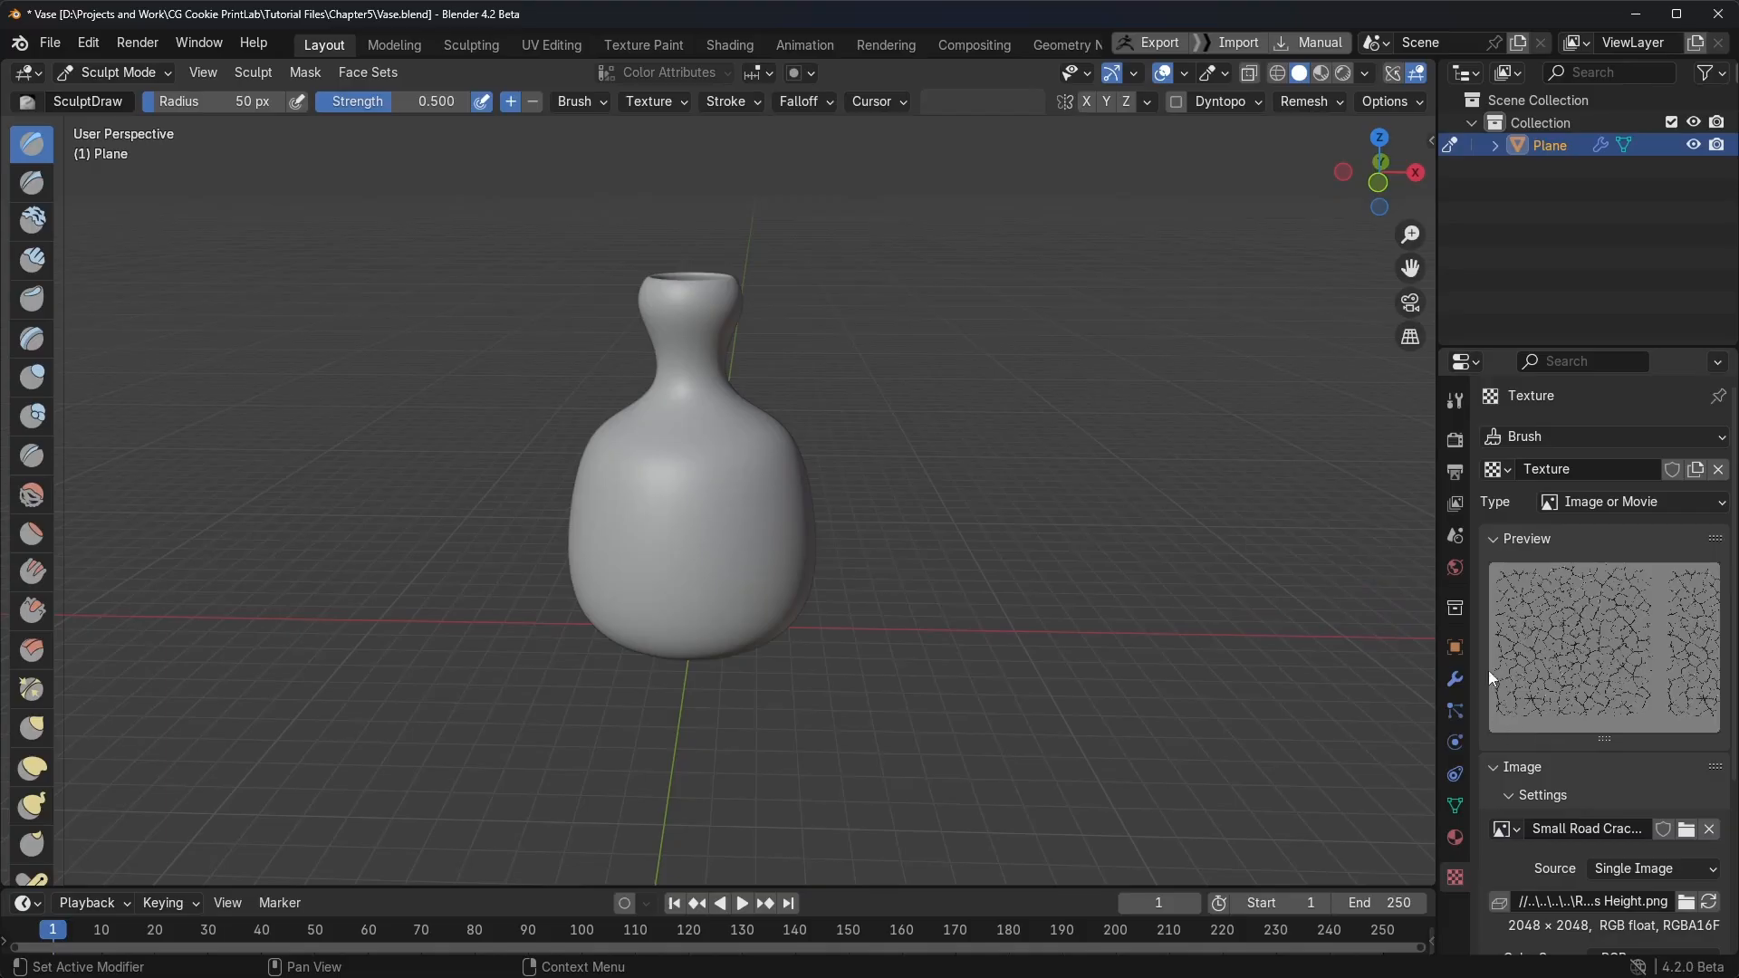
left_click(1508, 830)
left_click(1347, 569)
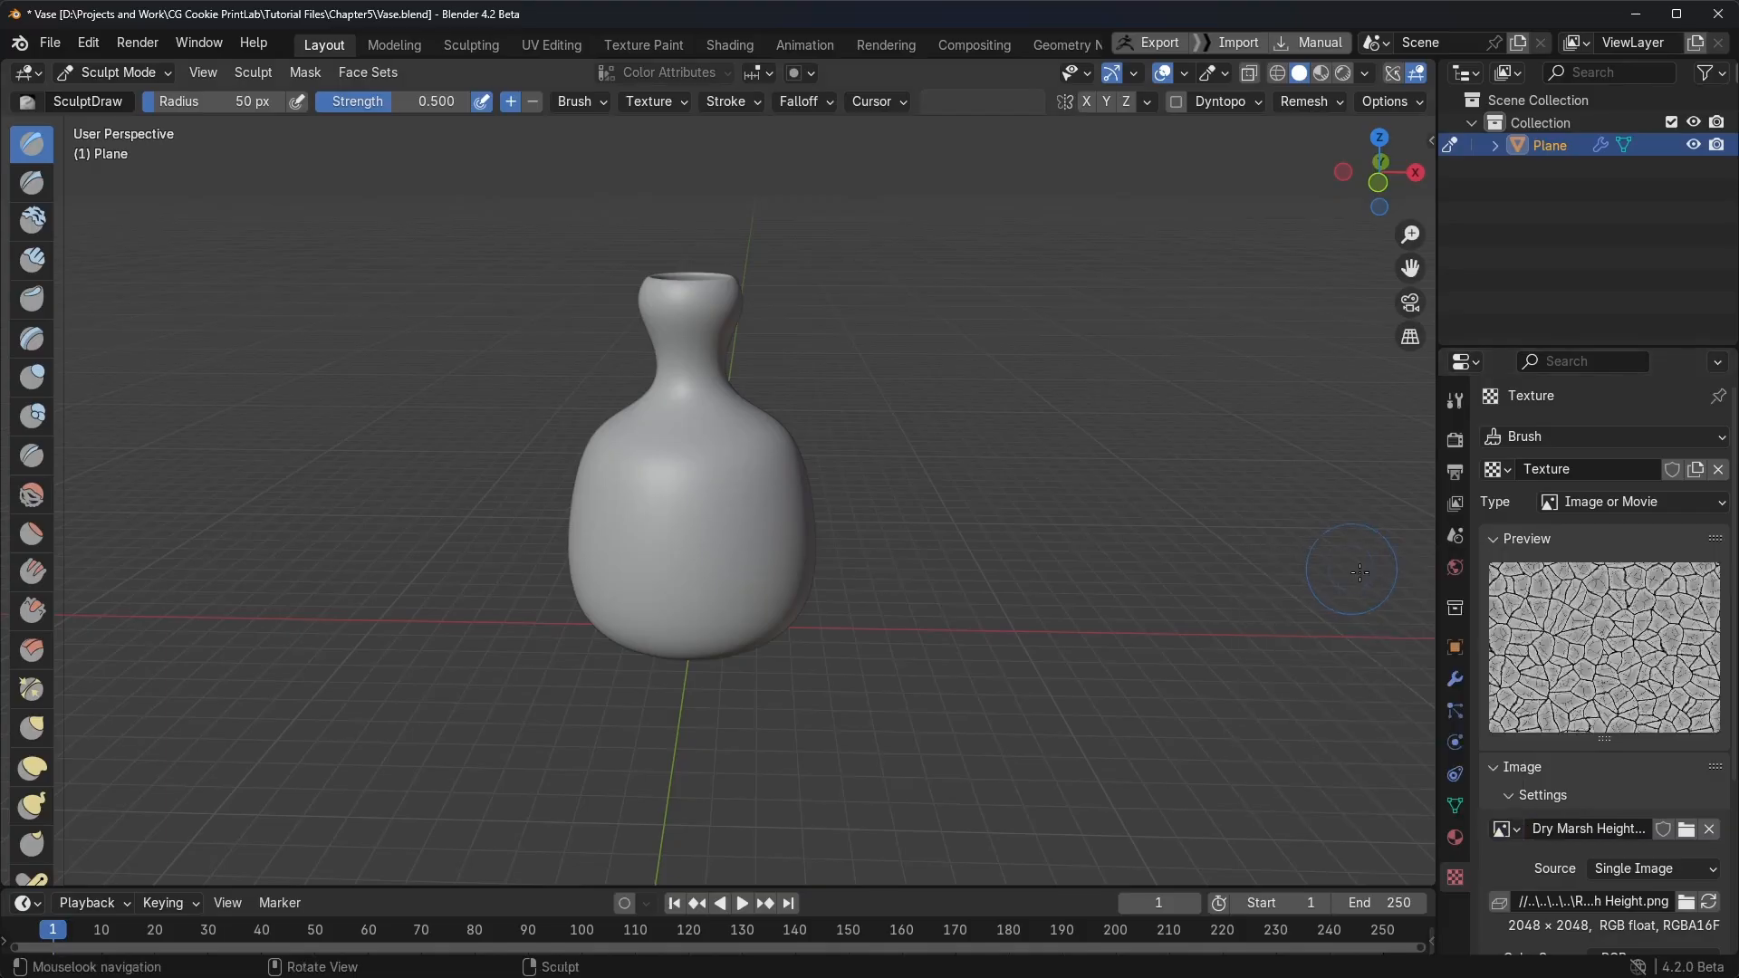
Step: Set the Draw brush's texture mapping to Tiled
left_click(1453, 406)
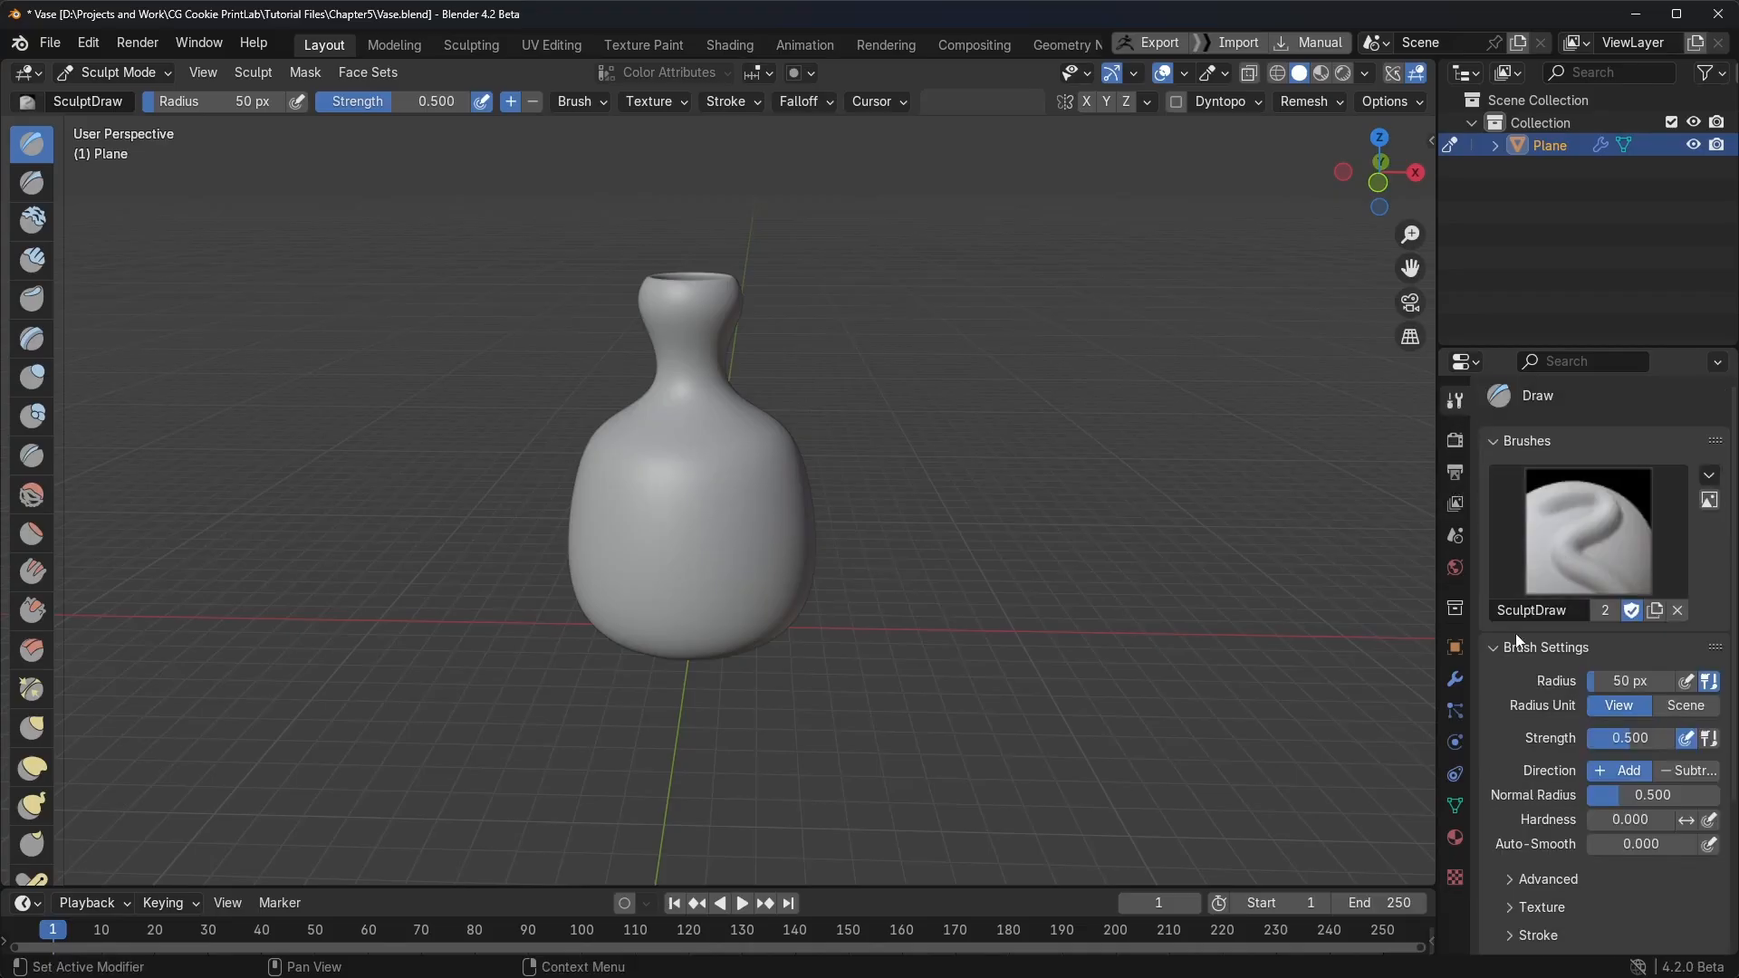
scroll(1512, 726, "down", 3)
left_click(1511, 817)
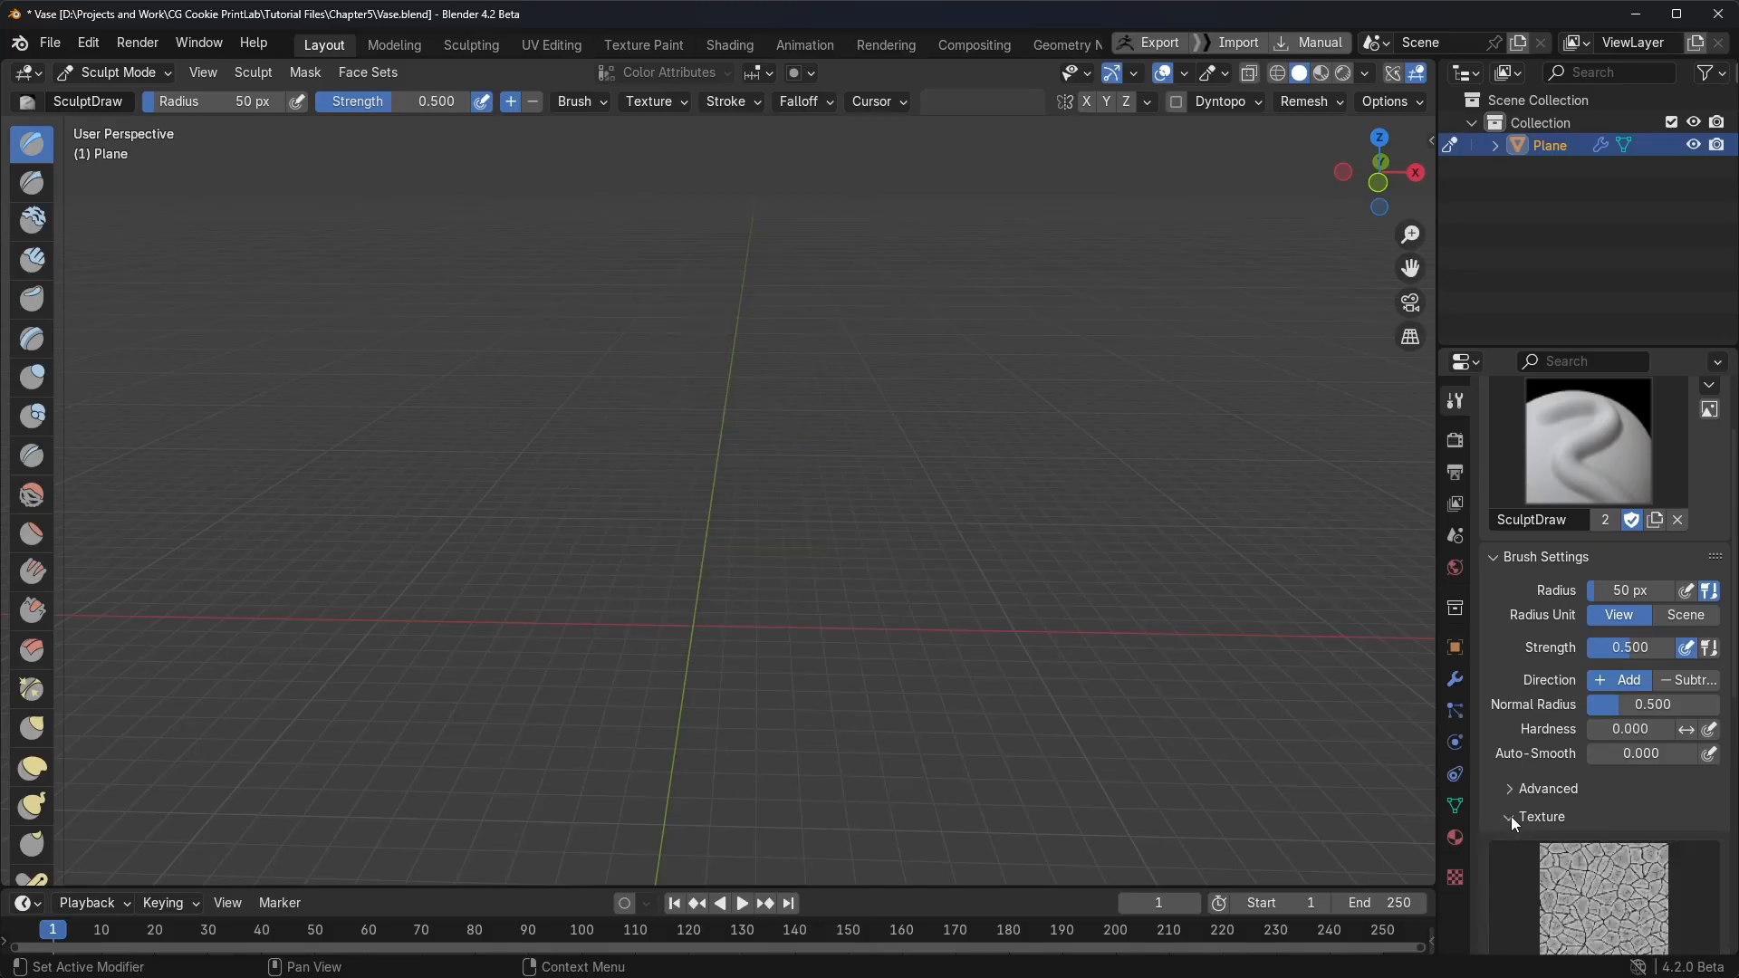
scroll(1510, 817, "down", 6)
scroll(1511, 821, "down", 1)
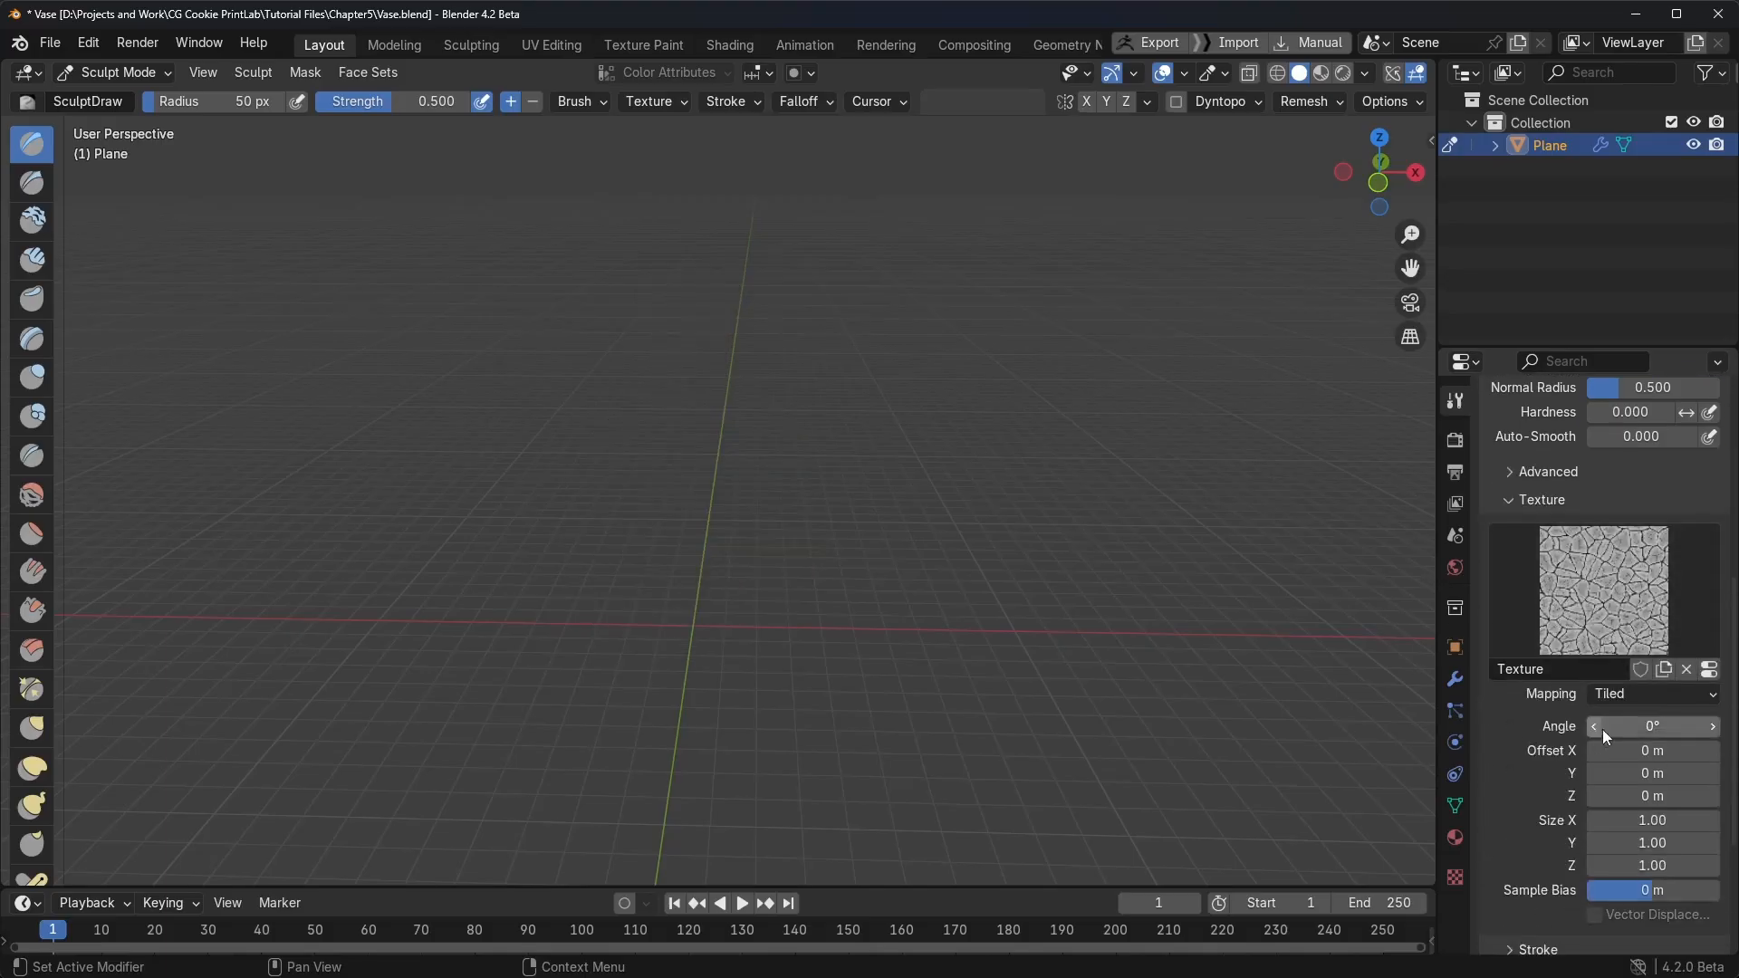
left_click(1651, 695)
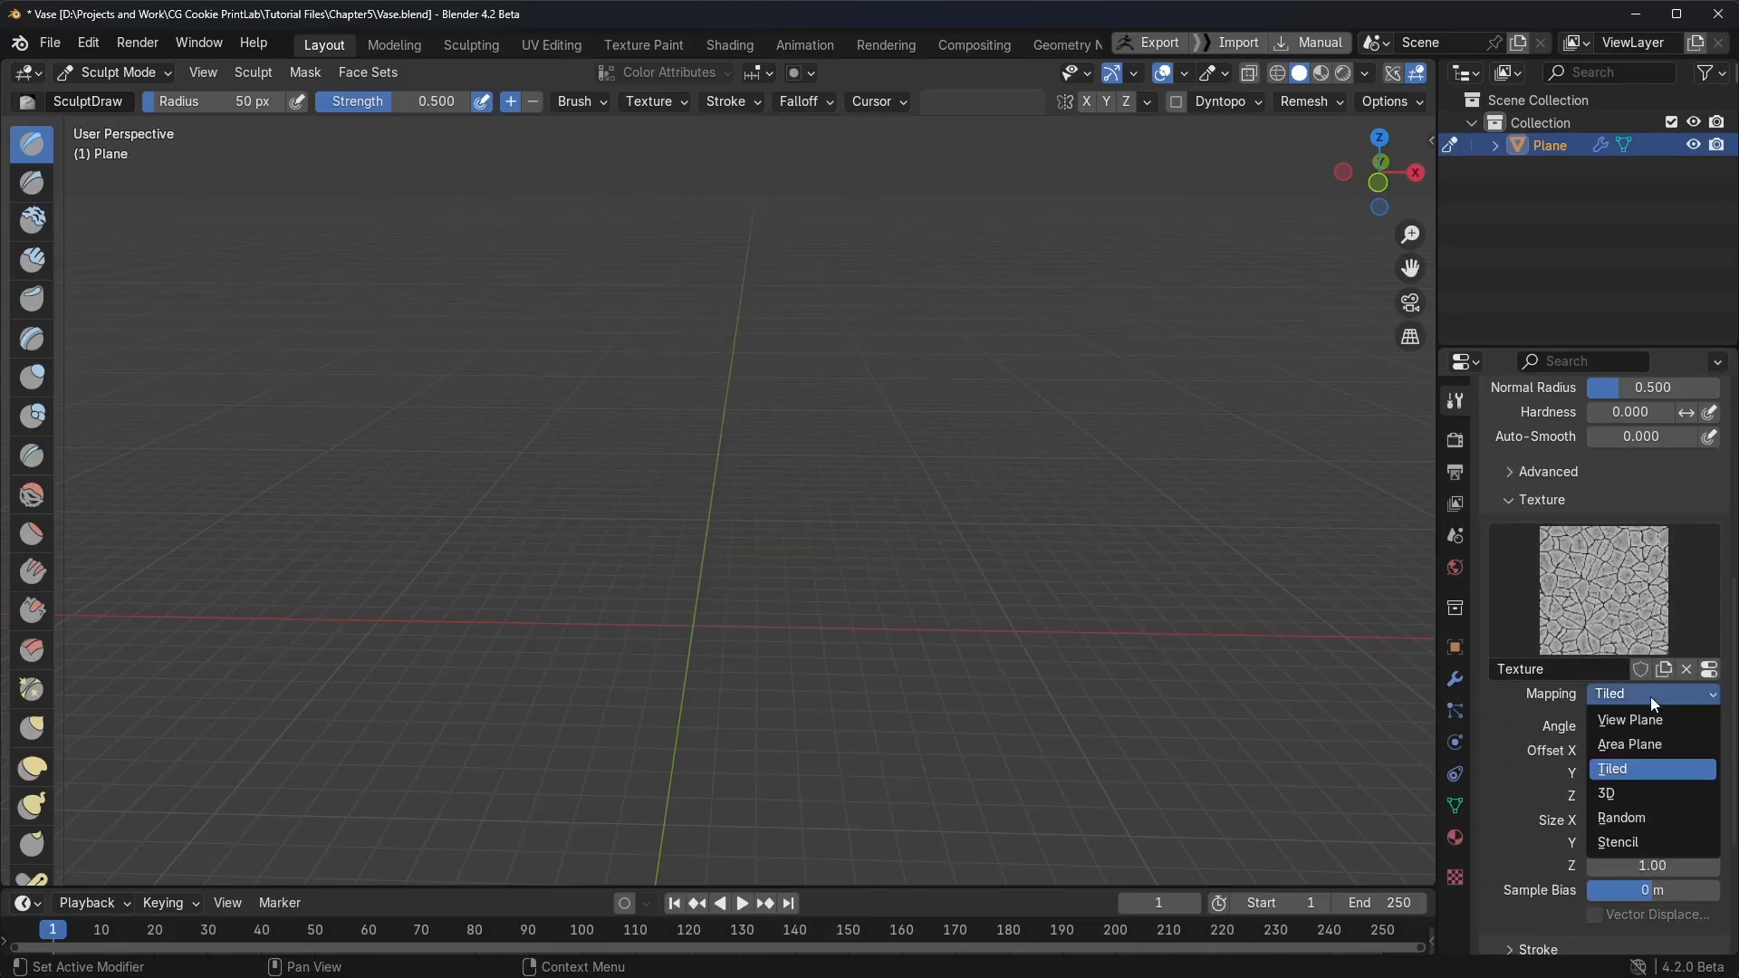
left_click(1616, 774)
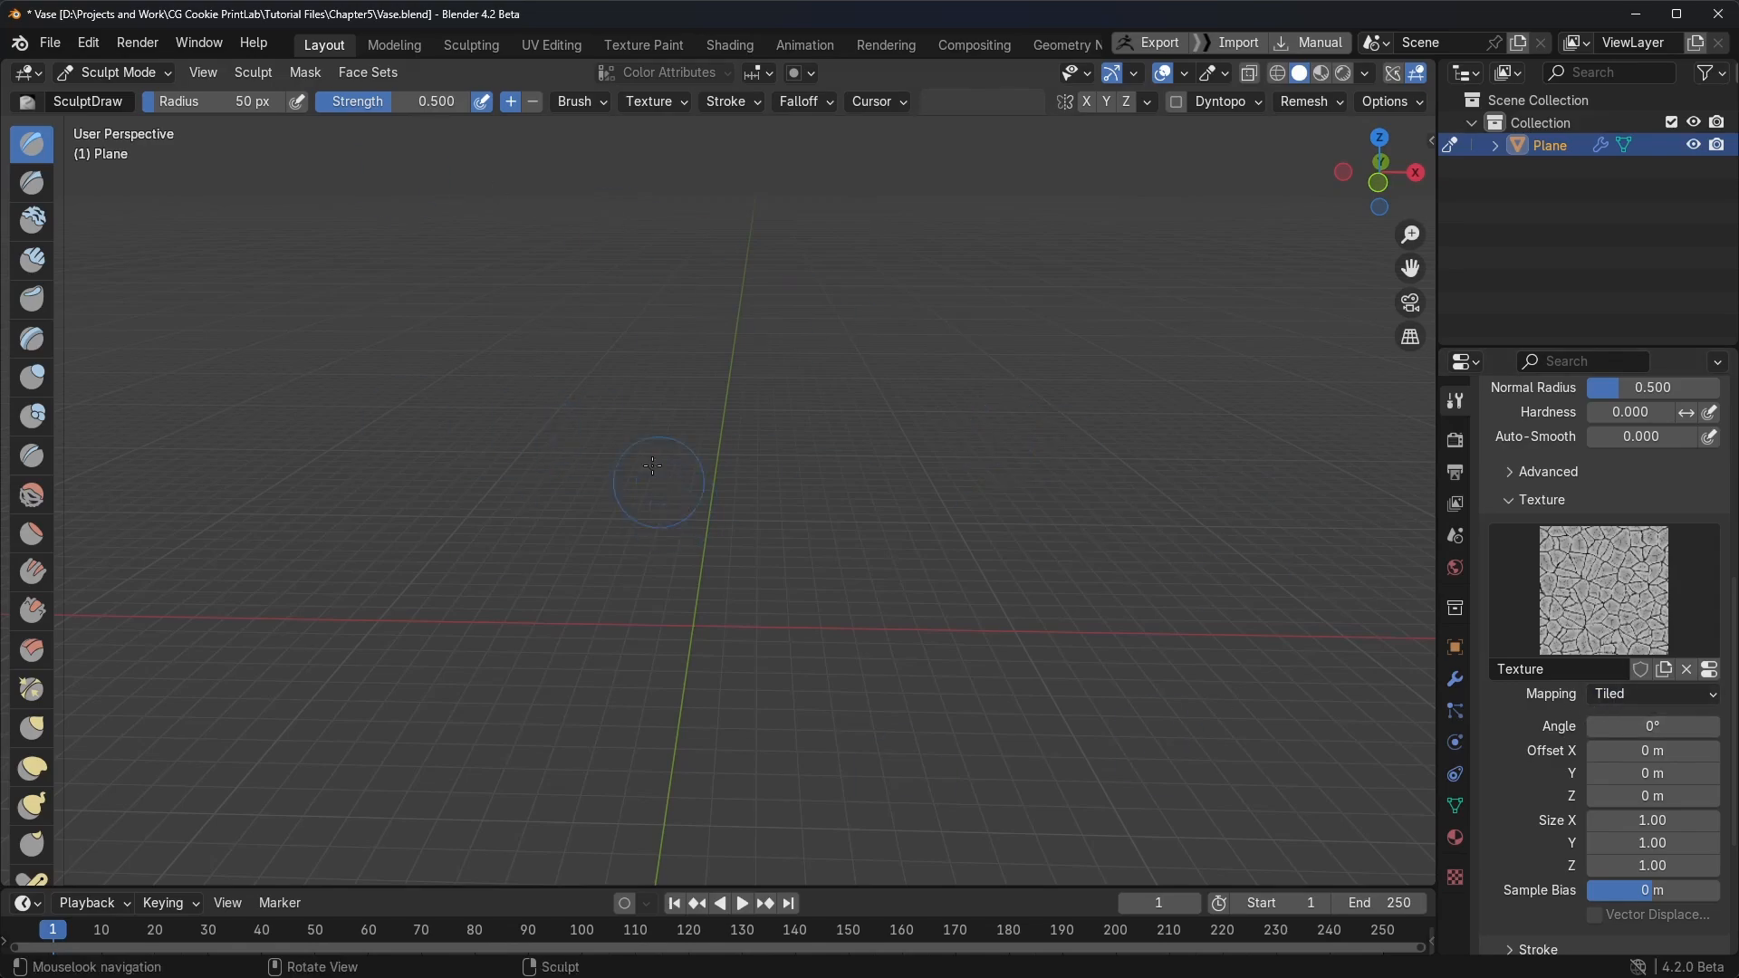
Step: Change to the Sculpting workspace with the vase in Sculpt Mode
left_click(489, 50)
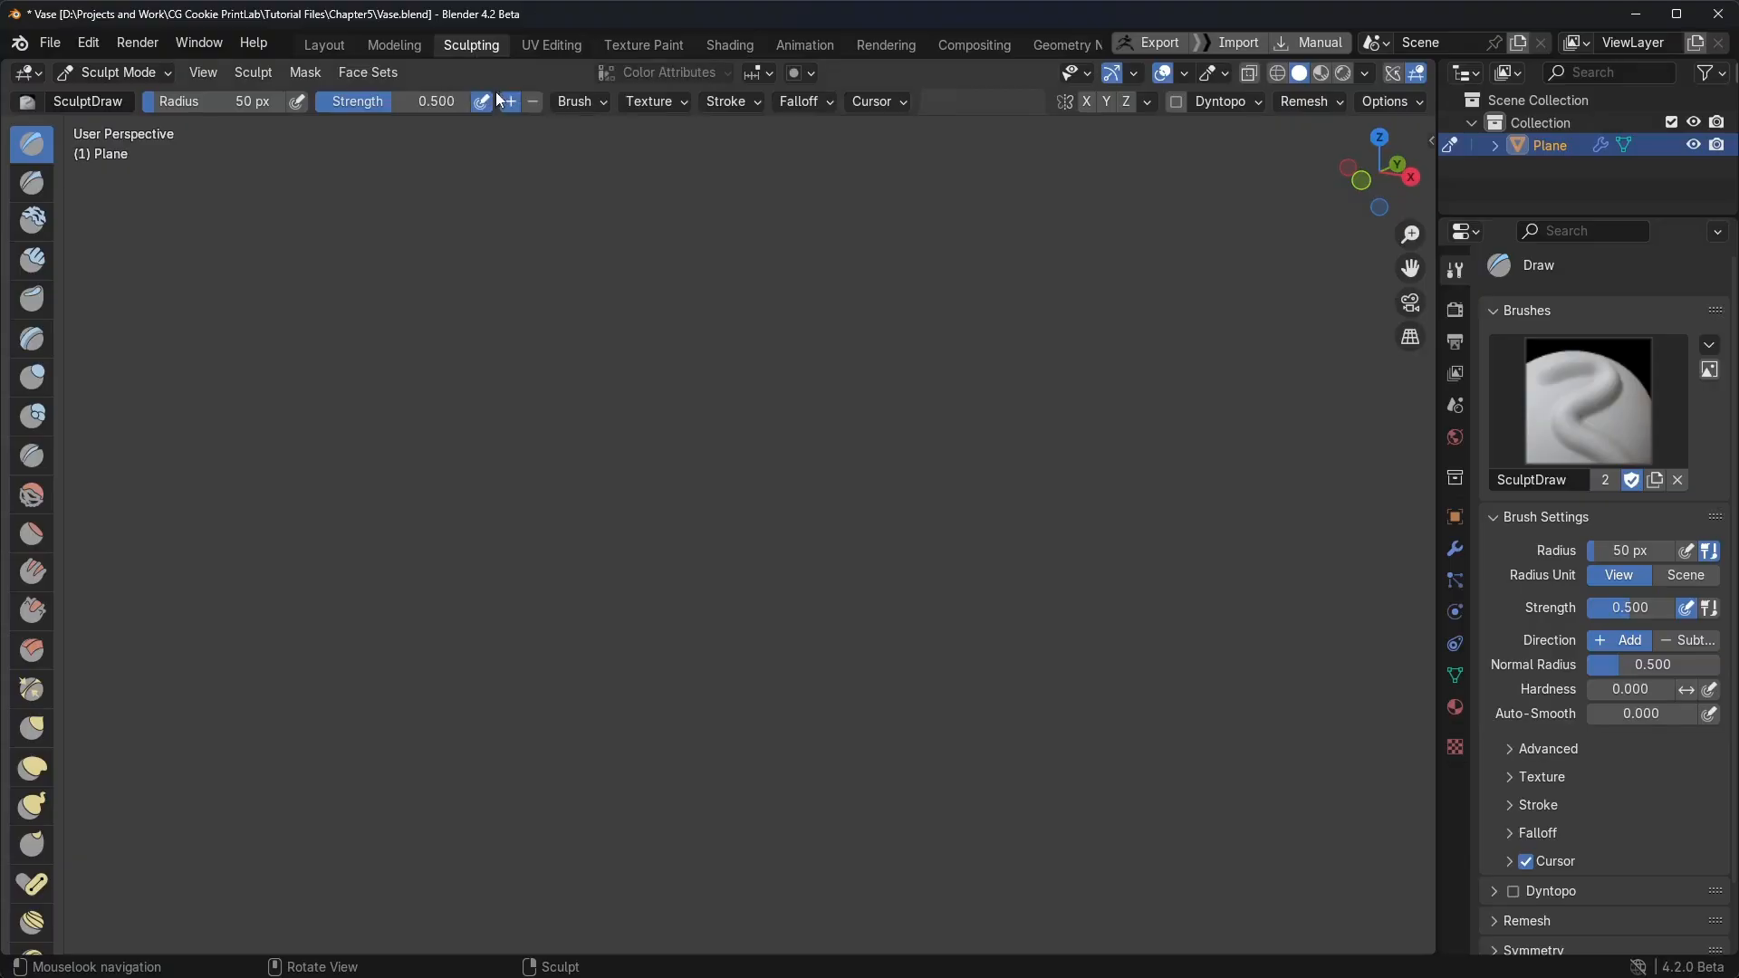
left_click(324, 45)
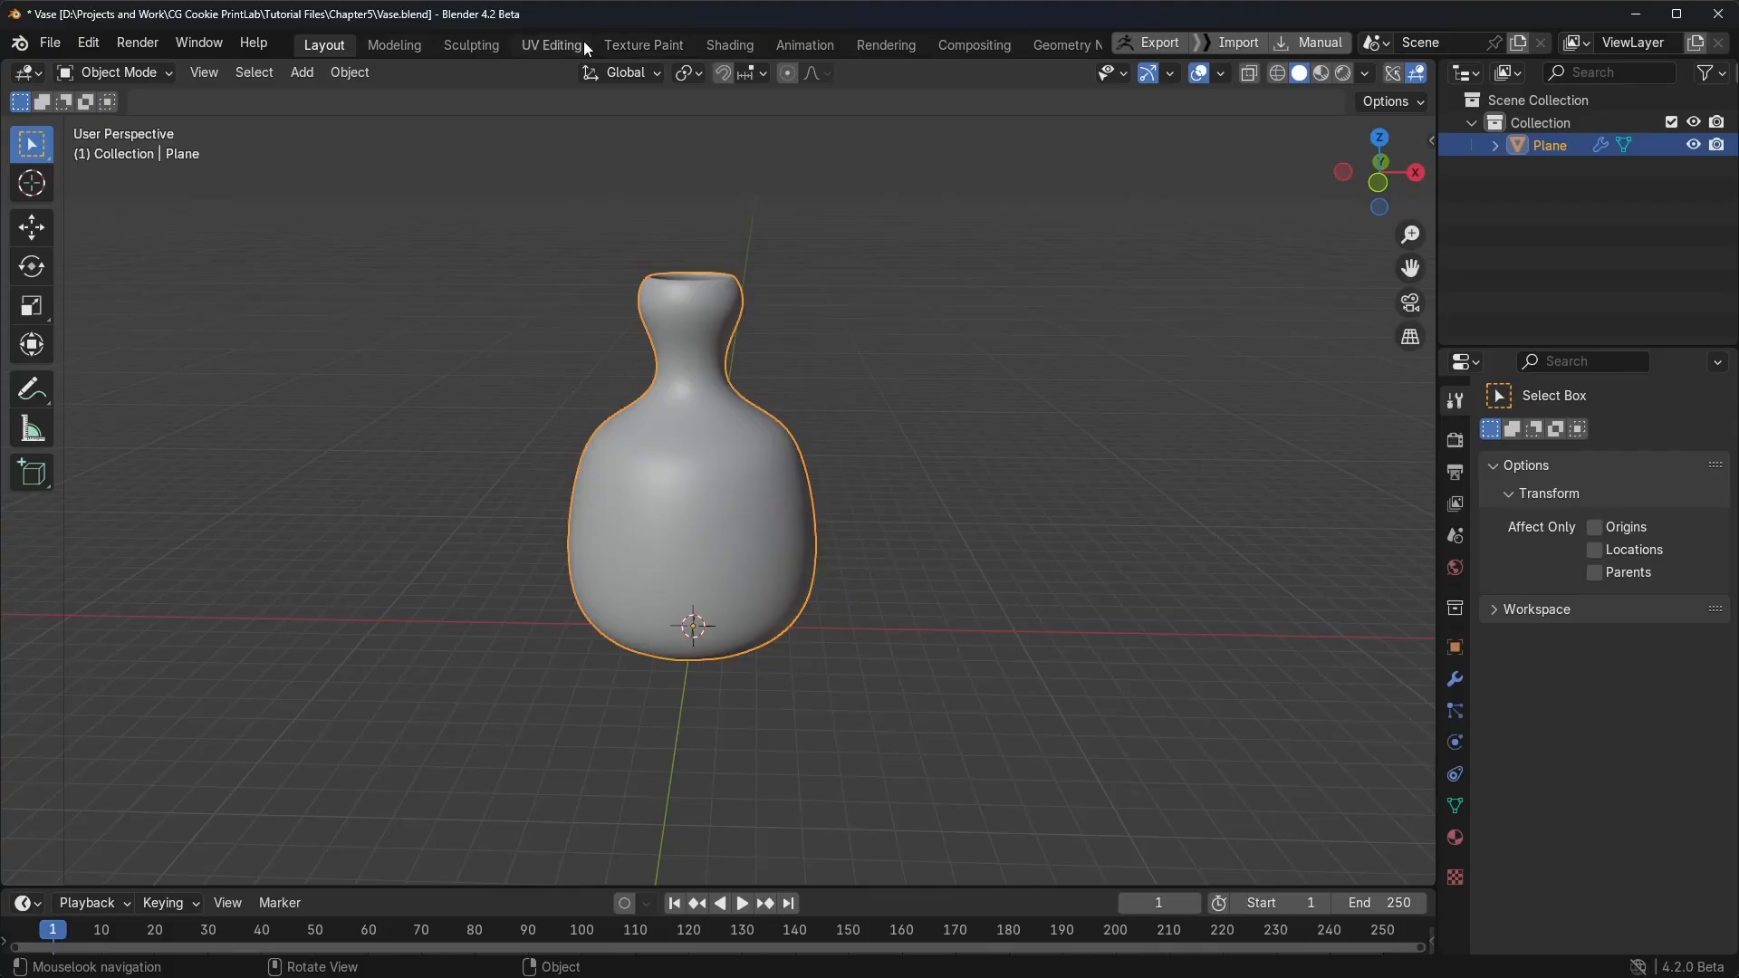
left_click(475, 45)
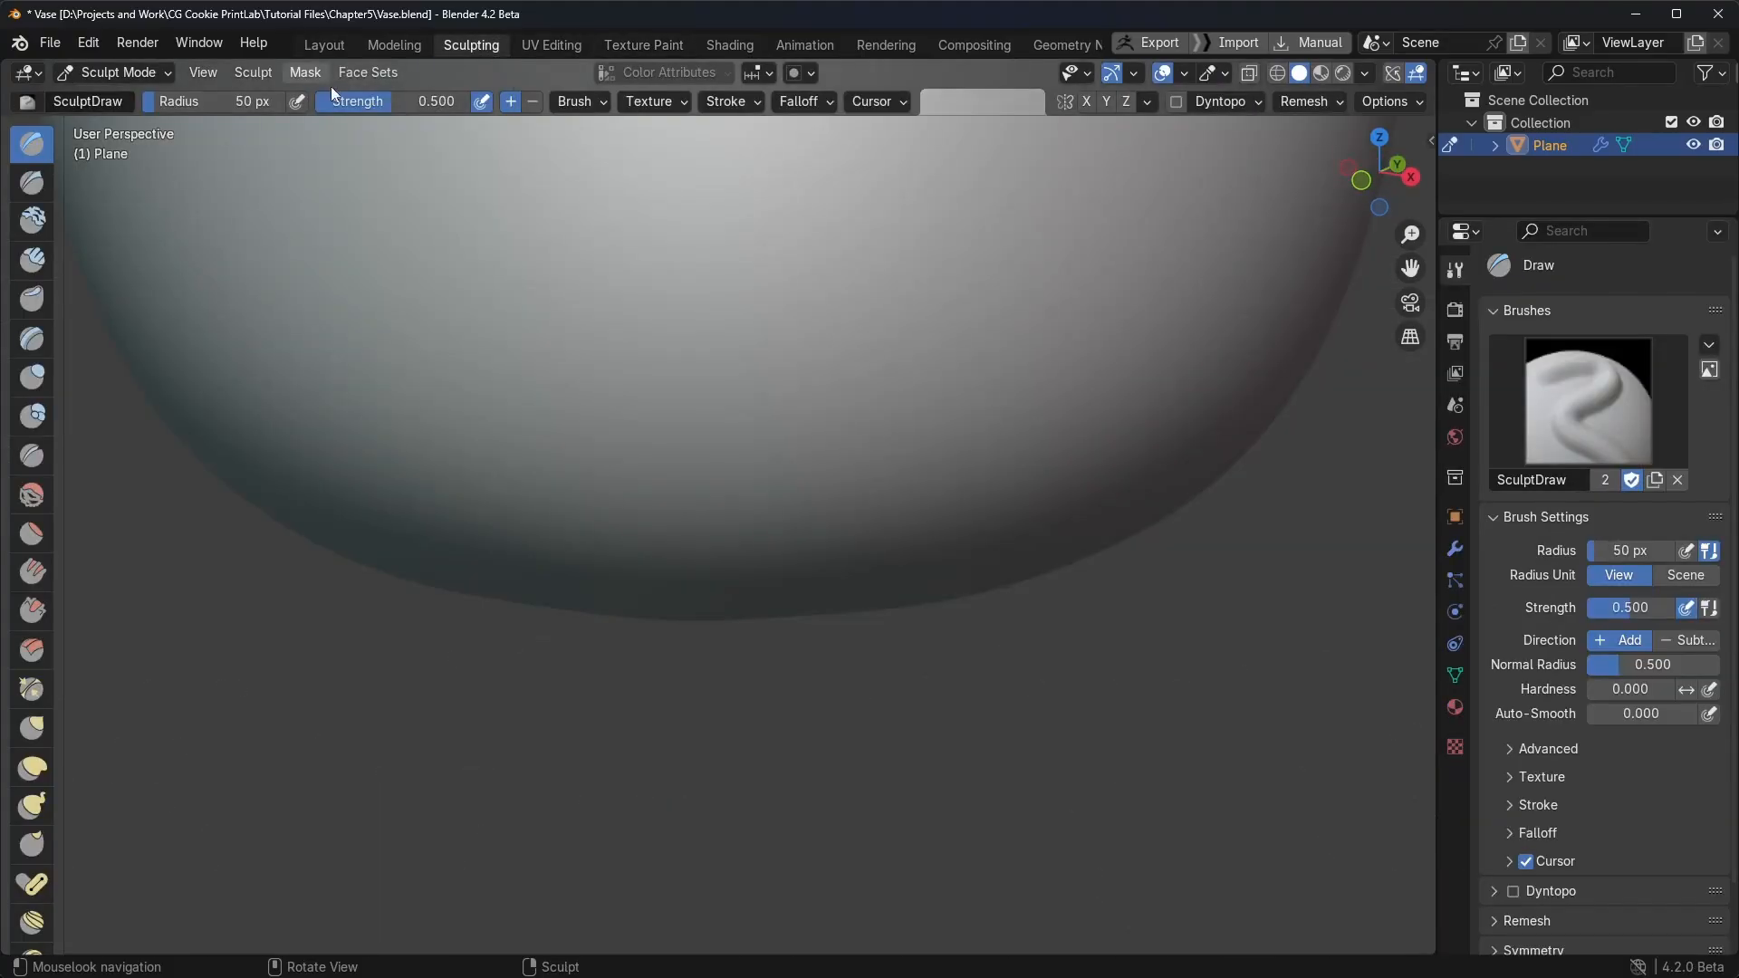
scroll(579, 335, "down", 5)
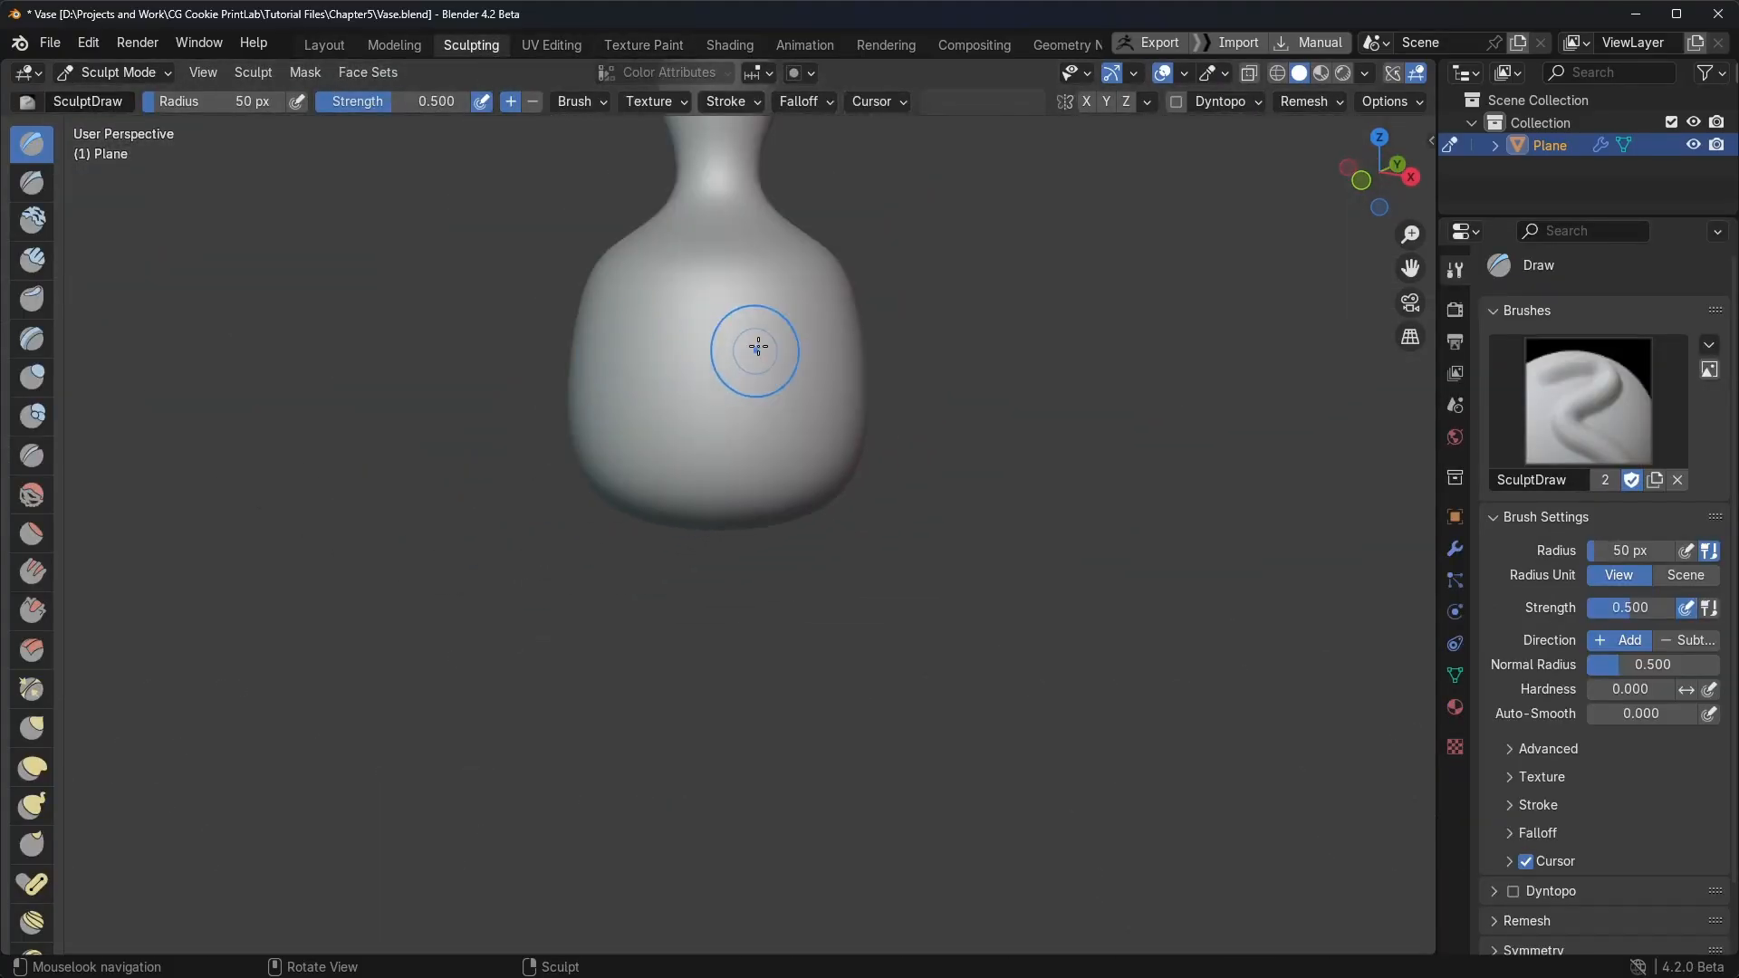
middle_click_drag(749, 310, 745, 525, "shift")
scroll(745, 525, "up", 2)
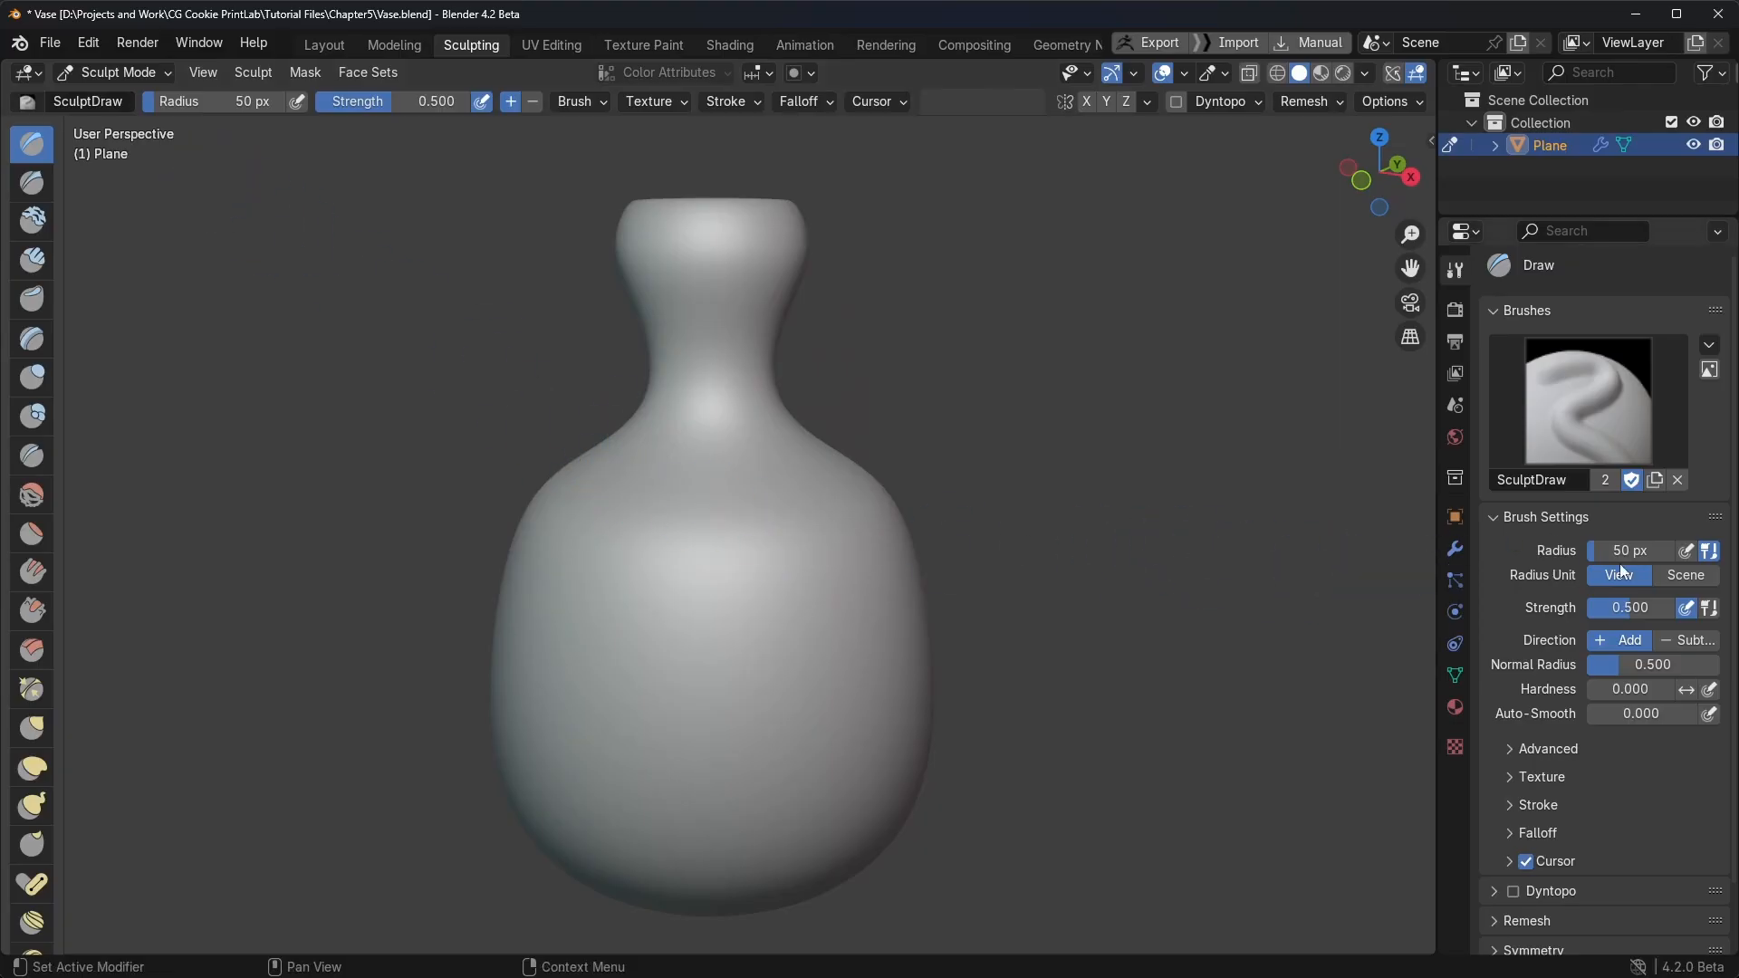
Step: Expand the Draw brush's texture settings and set the brush radius to 168 px
scroll(1543, 567, "down", 2)
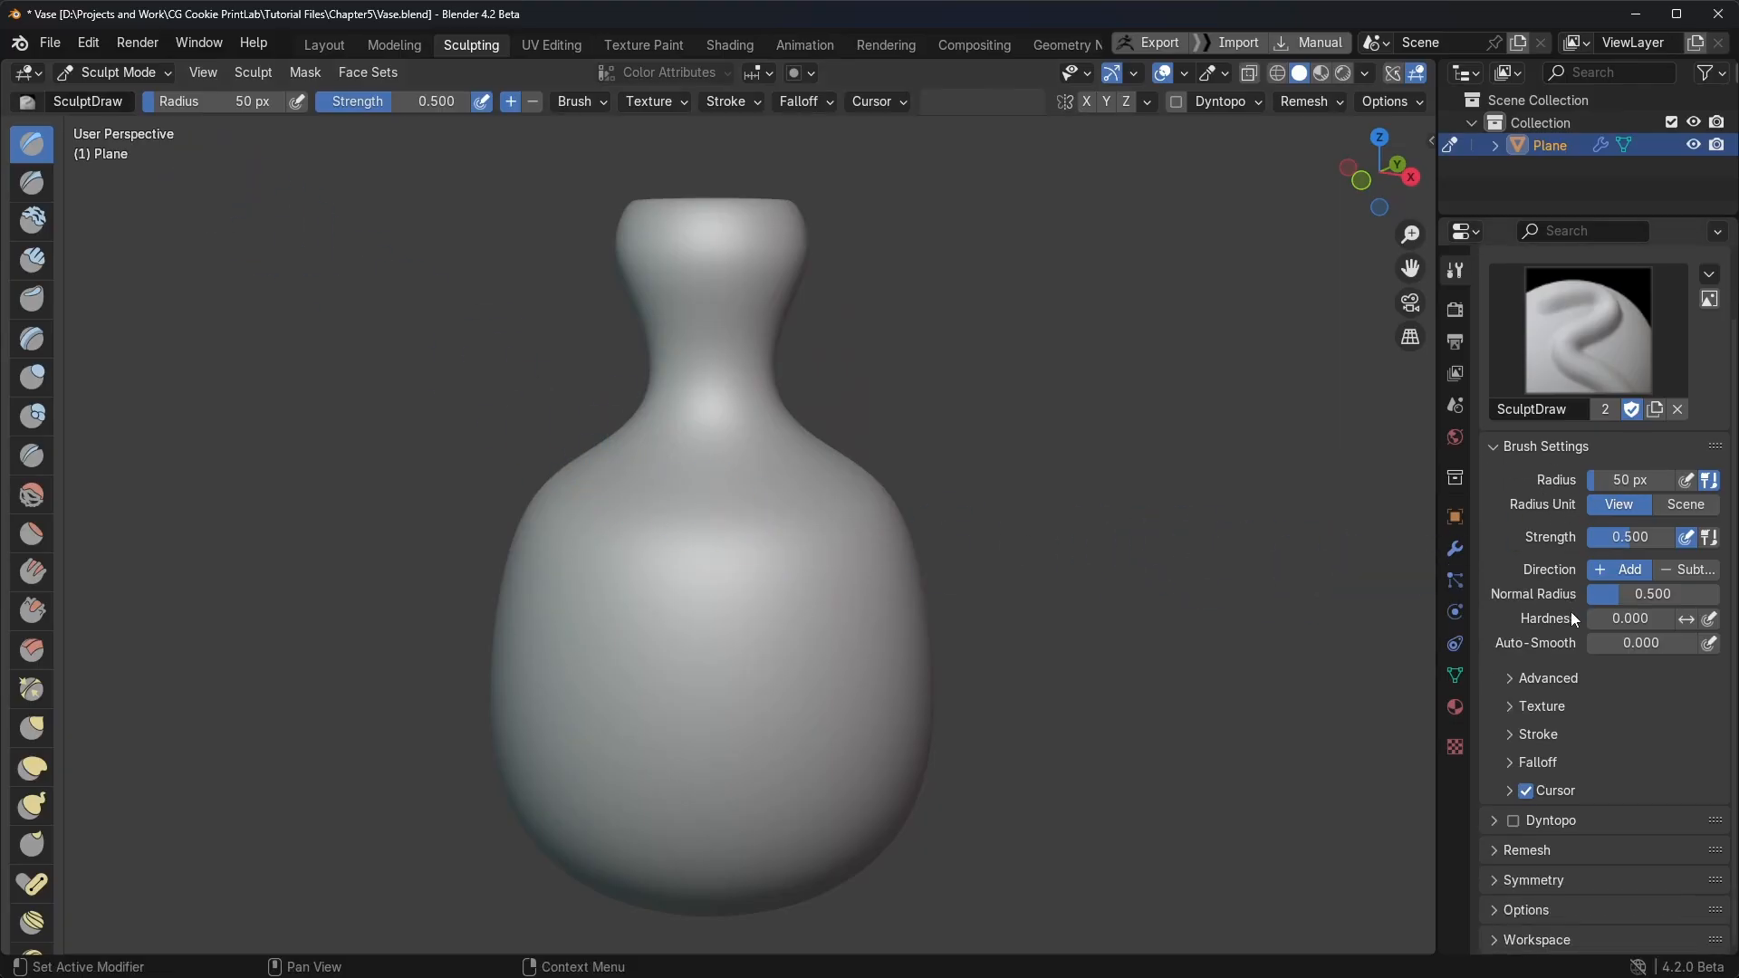
left_click(1513, 705)
scroll(1581, 706, "down", 2)
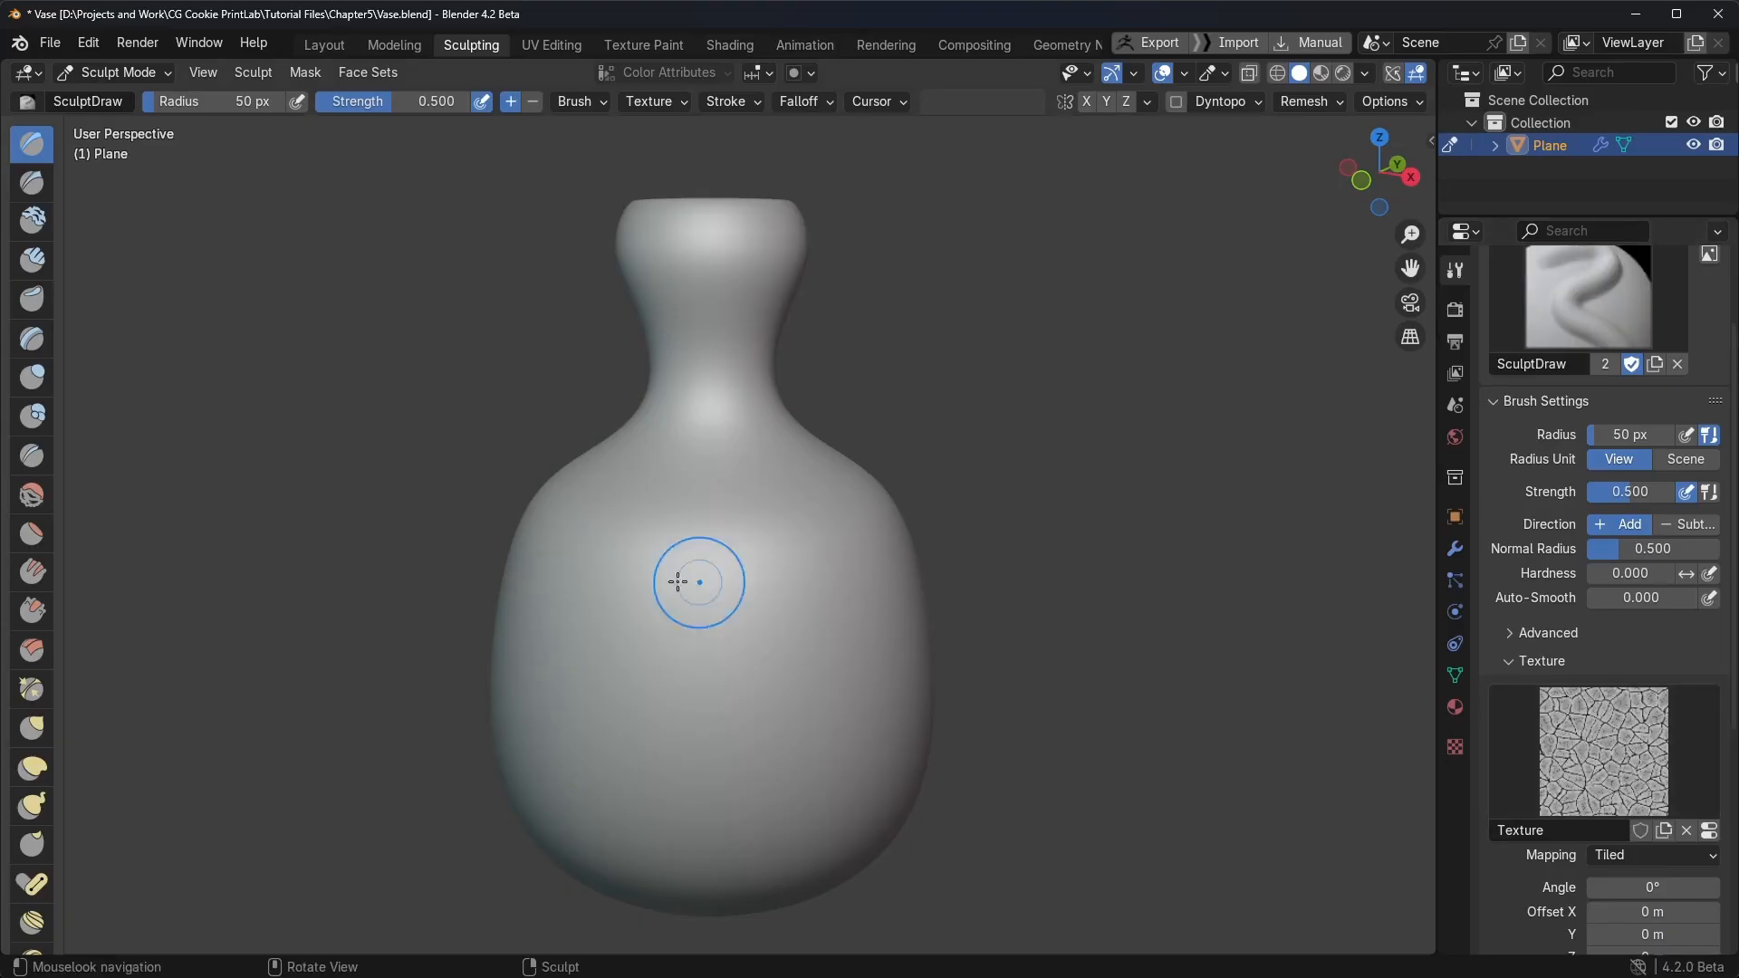
key("f")
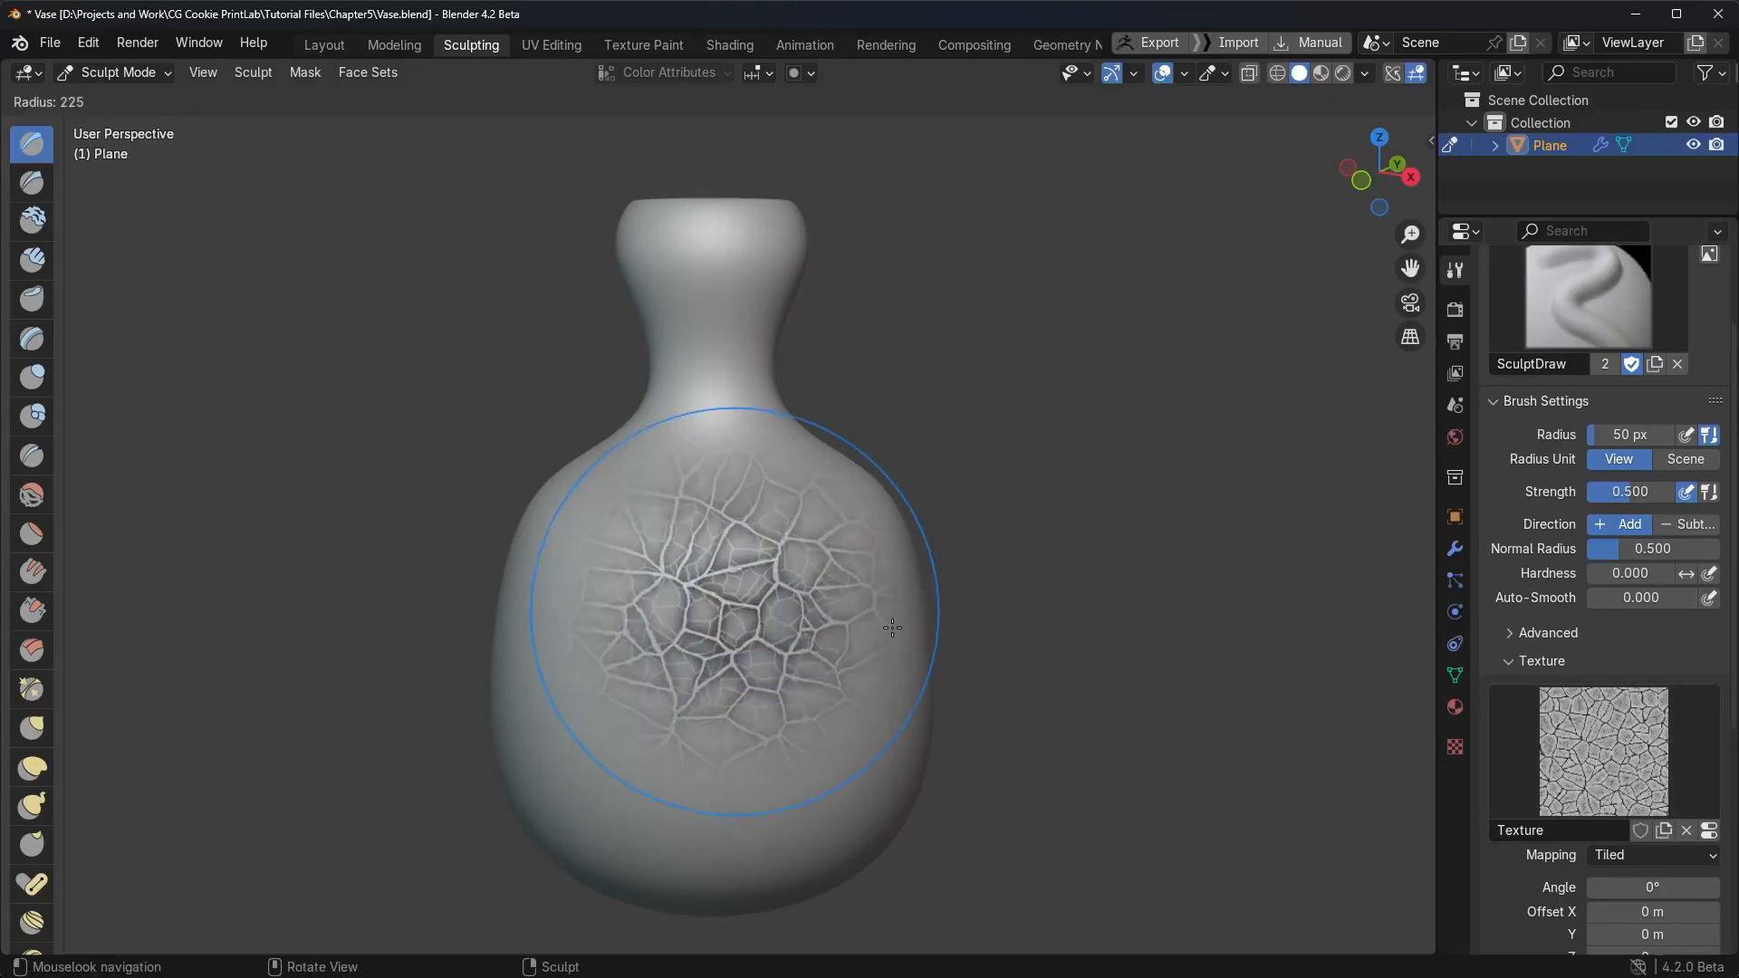
left_click(841, 623)
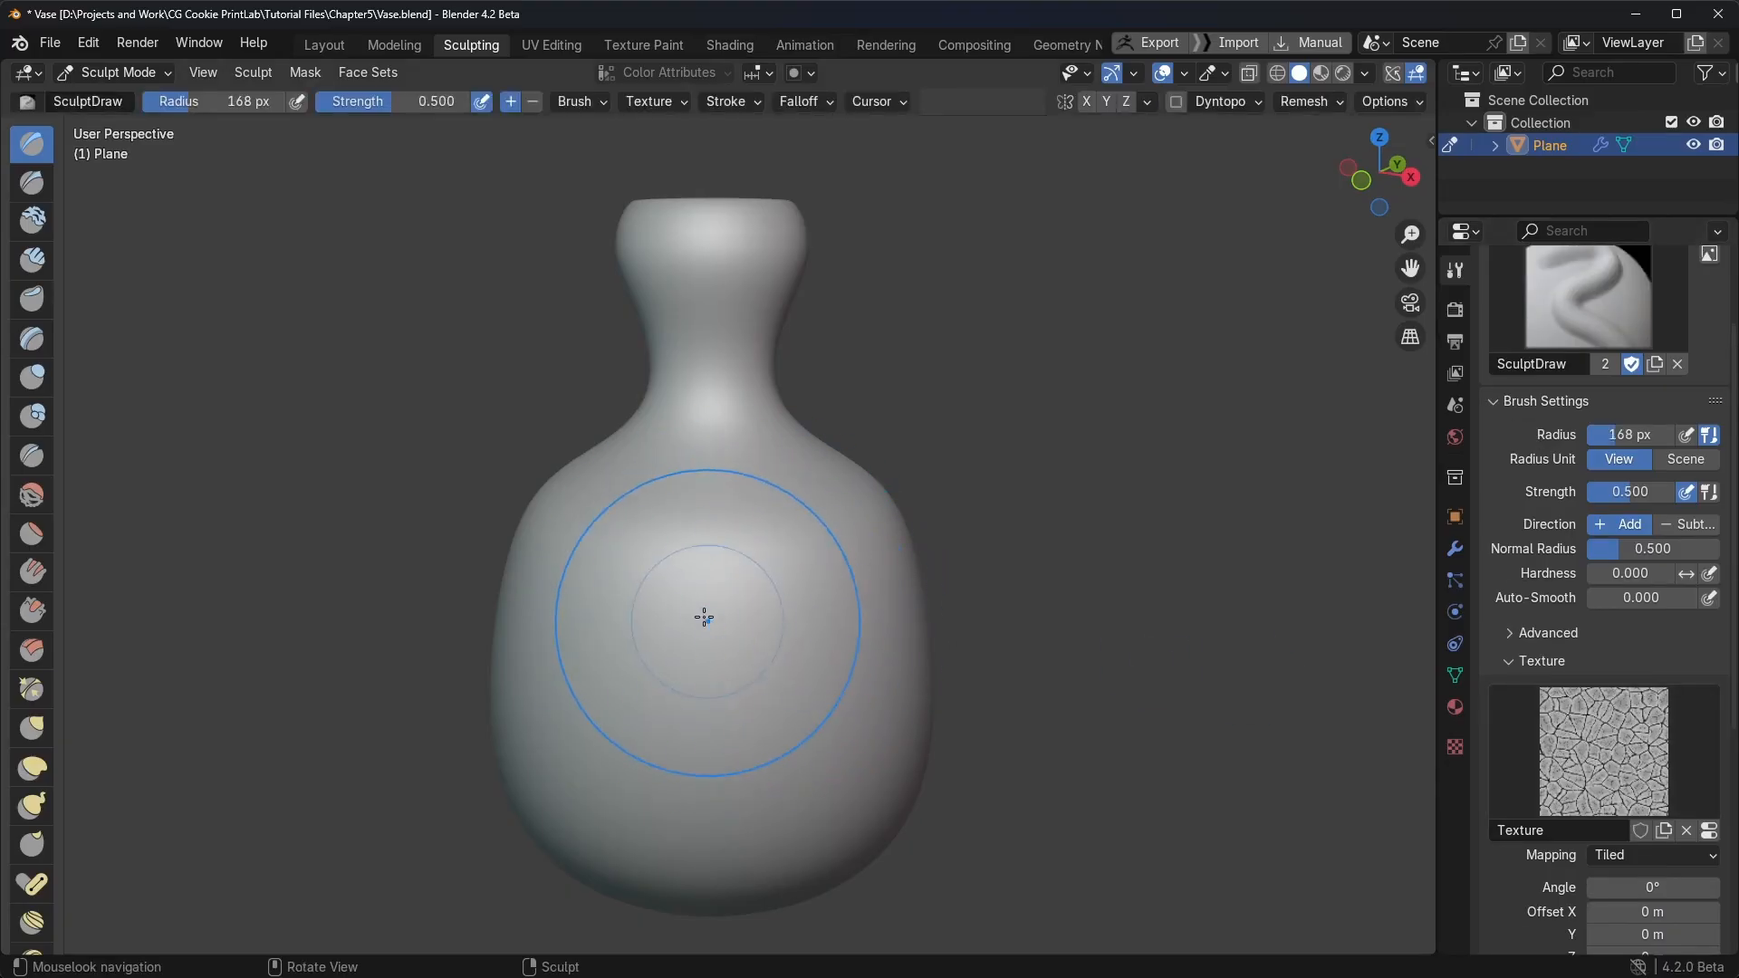
Step: Try sculpting the cracked texture over the front of the vase body at 0.5 strength, and undo the strokes
mouse_move(703, 613)
left_mouse_down()
mouse_move(698, 698)
mouse_move(805, 724)
mouse_move(823, 563)
mouse_move(715, 446)
mouse_move(582, 602)
mouse_move(580, 748)
mouse_move(797, 815)
mouse_move(906, 724)
left_mouse_up()
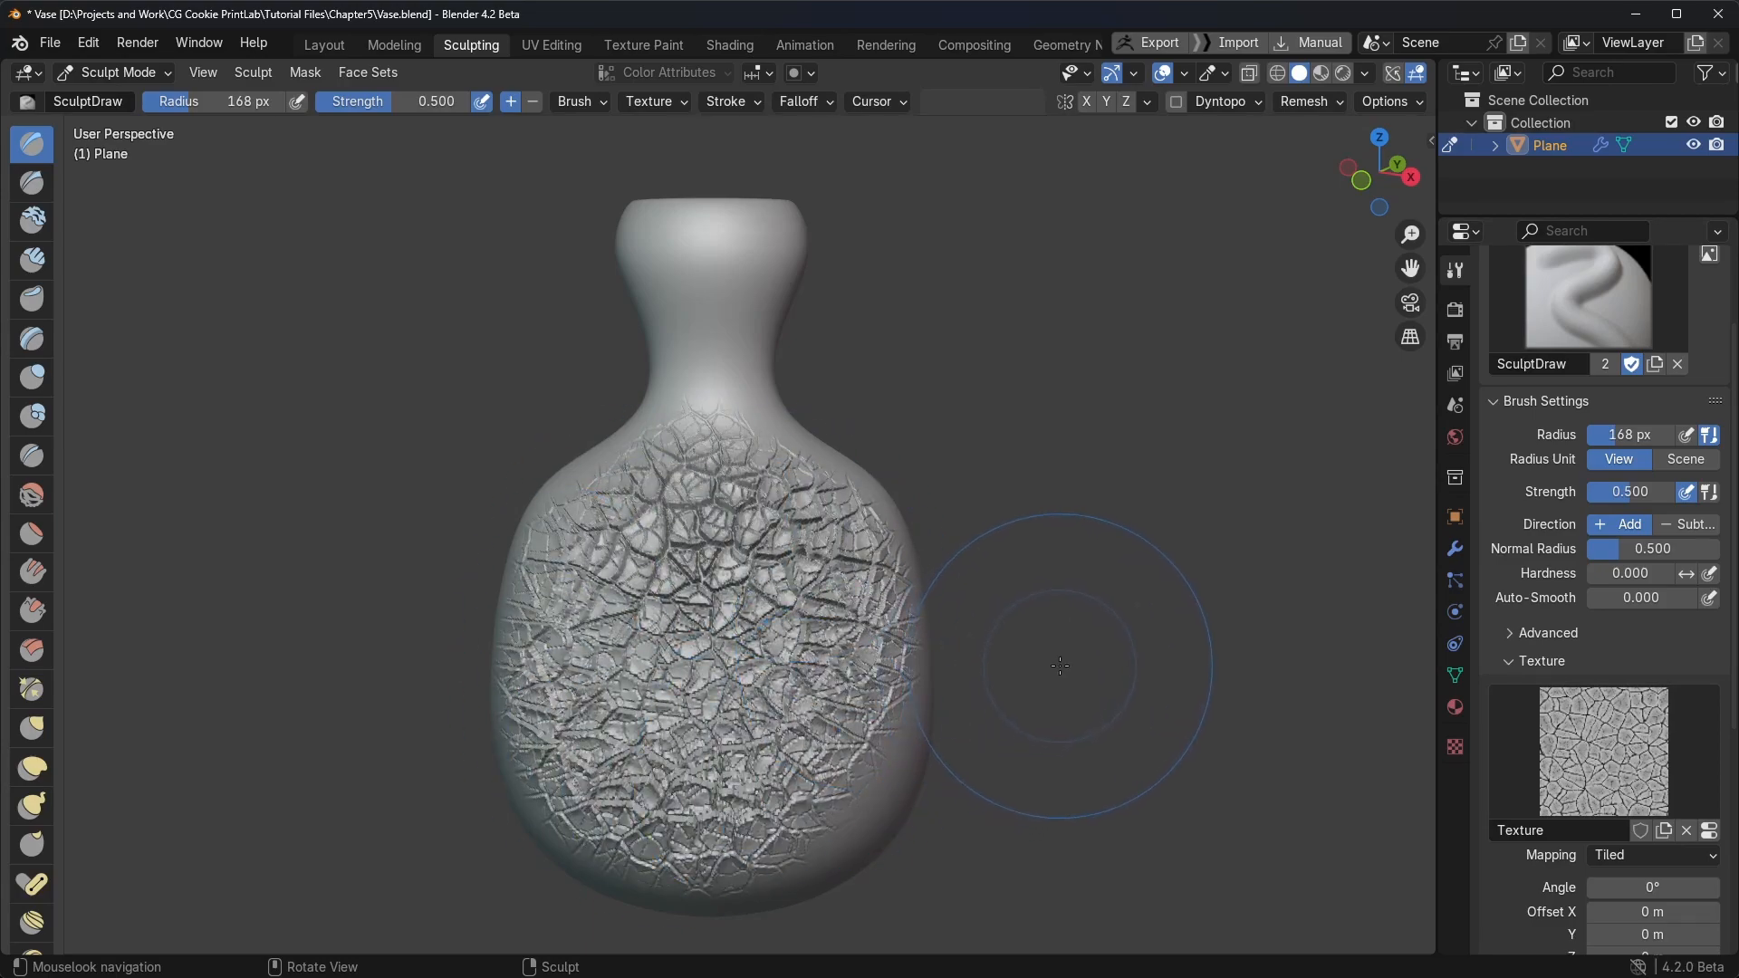
mouse_move(1060, 666)
middle_mouse_down()
mouse_move(1223, 636)
mouse_move(1042, 657)
middle_mouse_up()
key("ctrl+z")
key("ctrl+z")
key("ctrl+z")
key("ctrl+z")
key("ctrl+z")
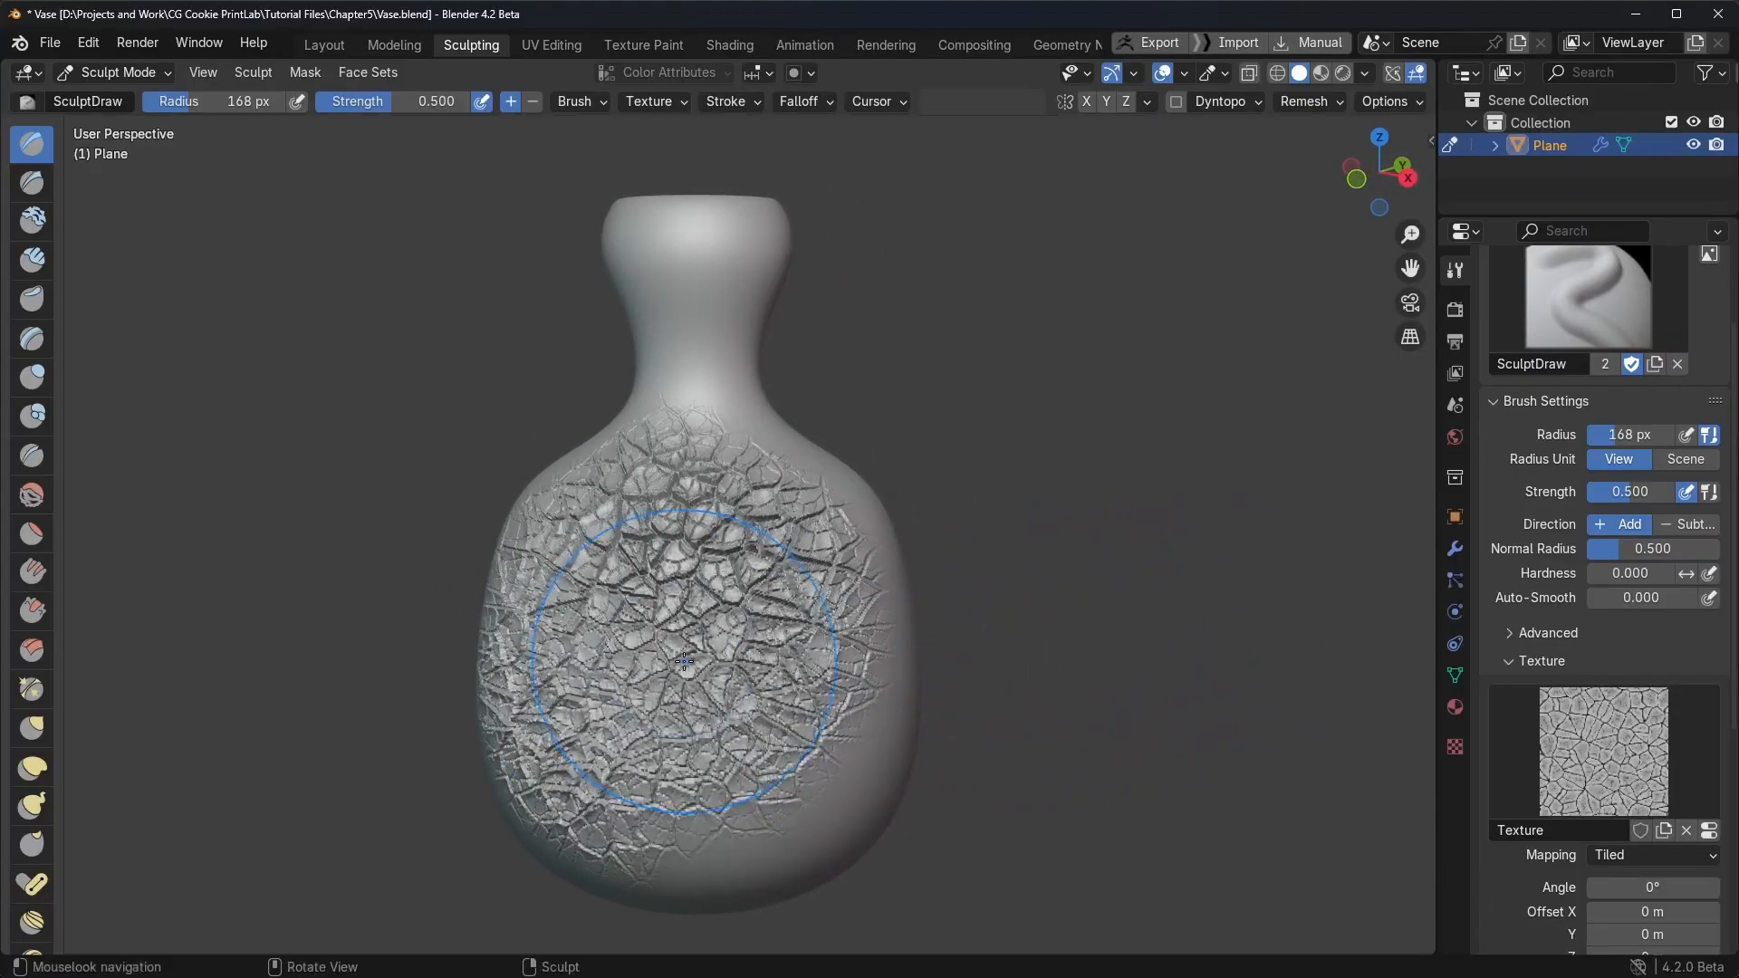
key("ctrl+z")
key("ctrl+z")
key("ctrl+z")
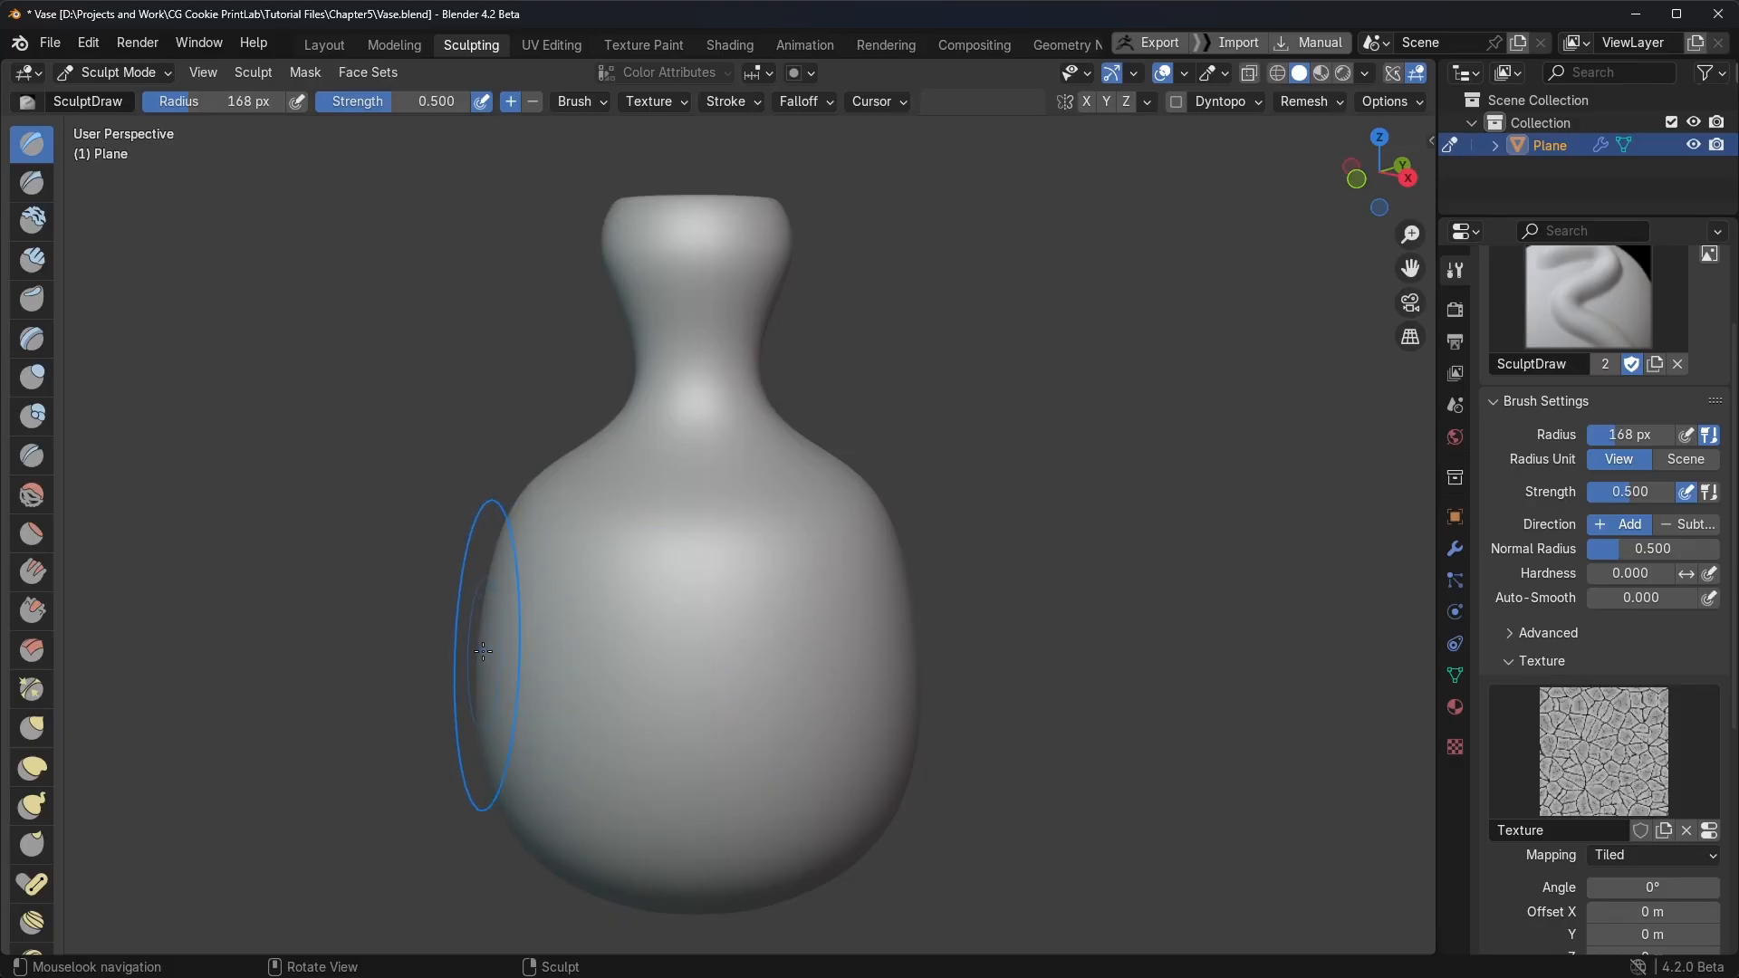
Step: Try a horizontal band of the cracked texture across the middle of the vase body, and undo it
left_click_drag(500, 654, 930, 655)
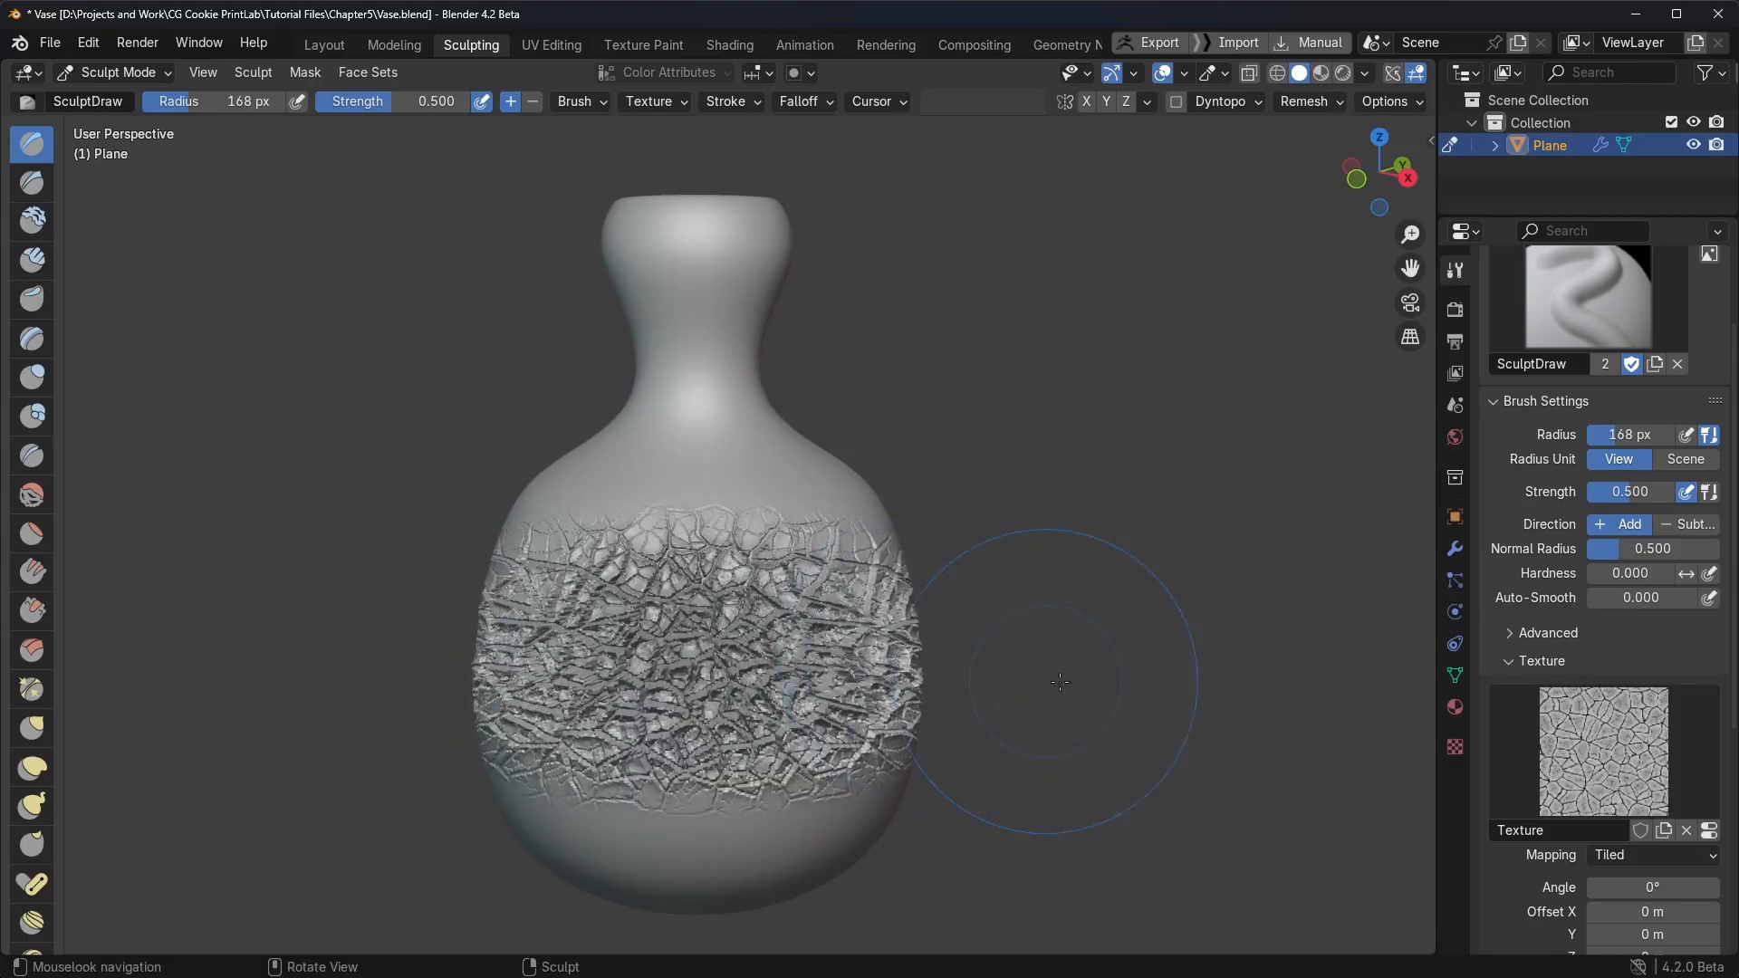
mouse_move(933, 657)
middle_mouse_down()
mouse_move(970, 691)
mouse_move(873, 834)
middle_mouse_up()
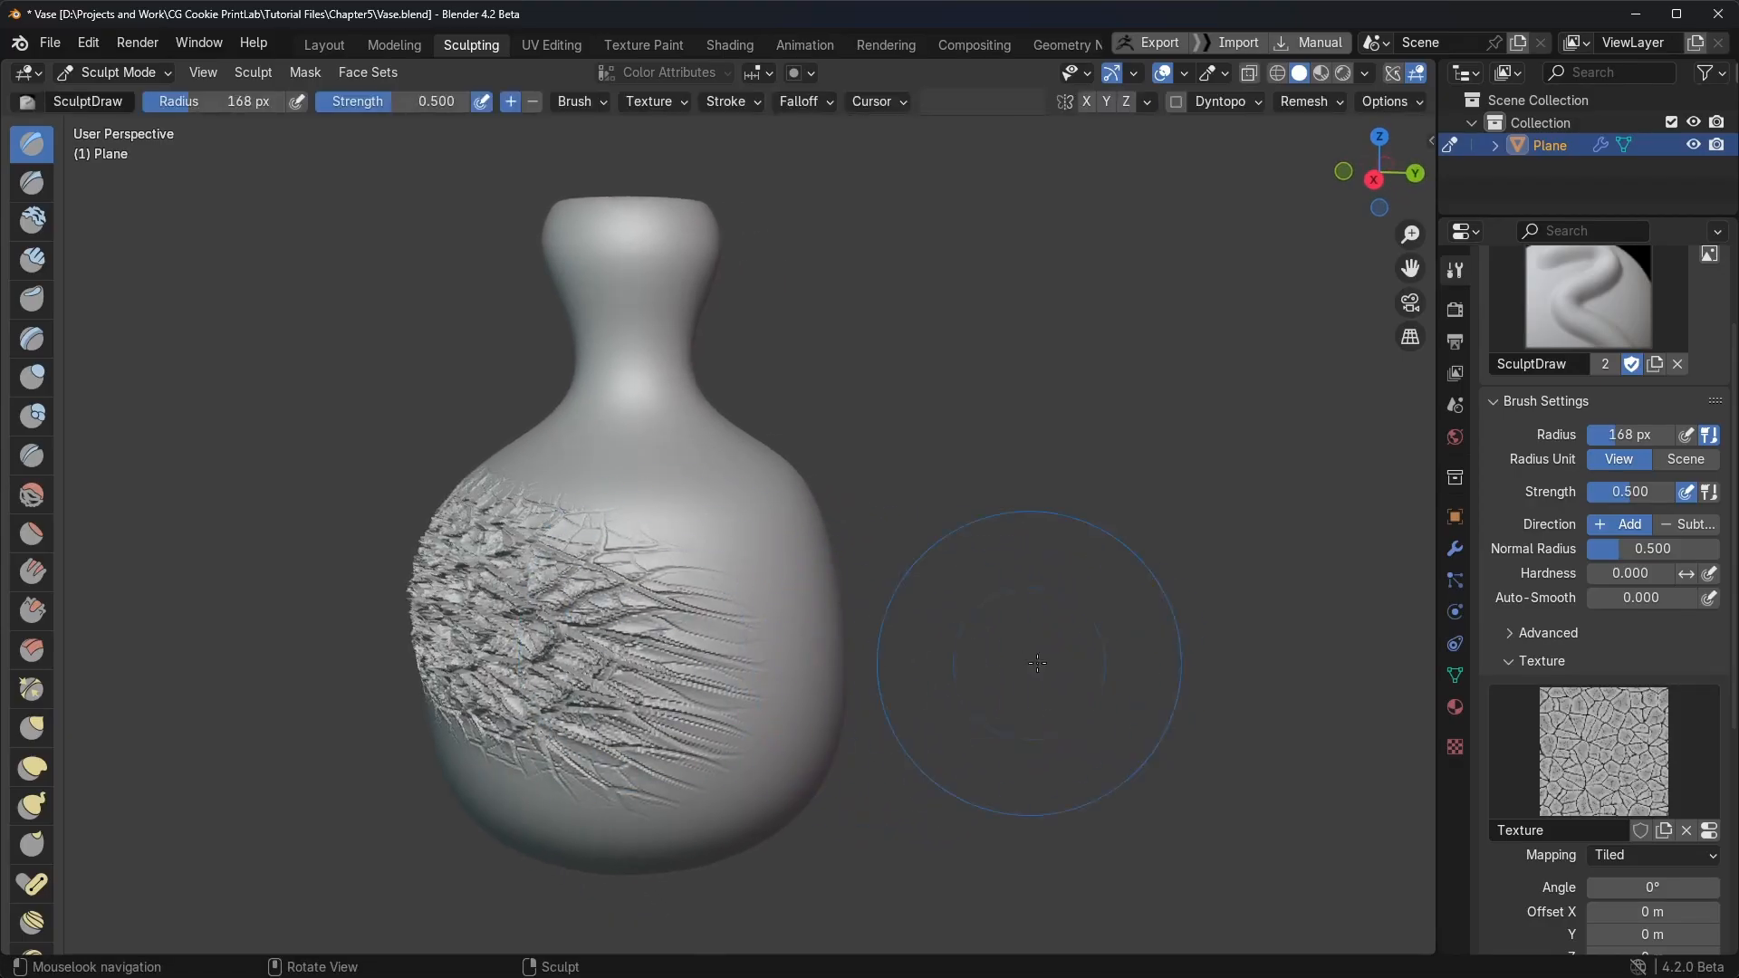
middle_click_drag(931, 680, 702, 641)
middle_click_drag(1201, 652, 1341, 625)
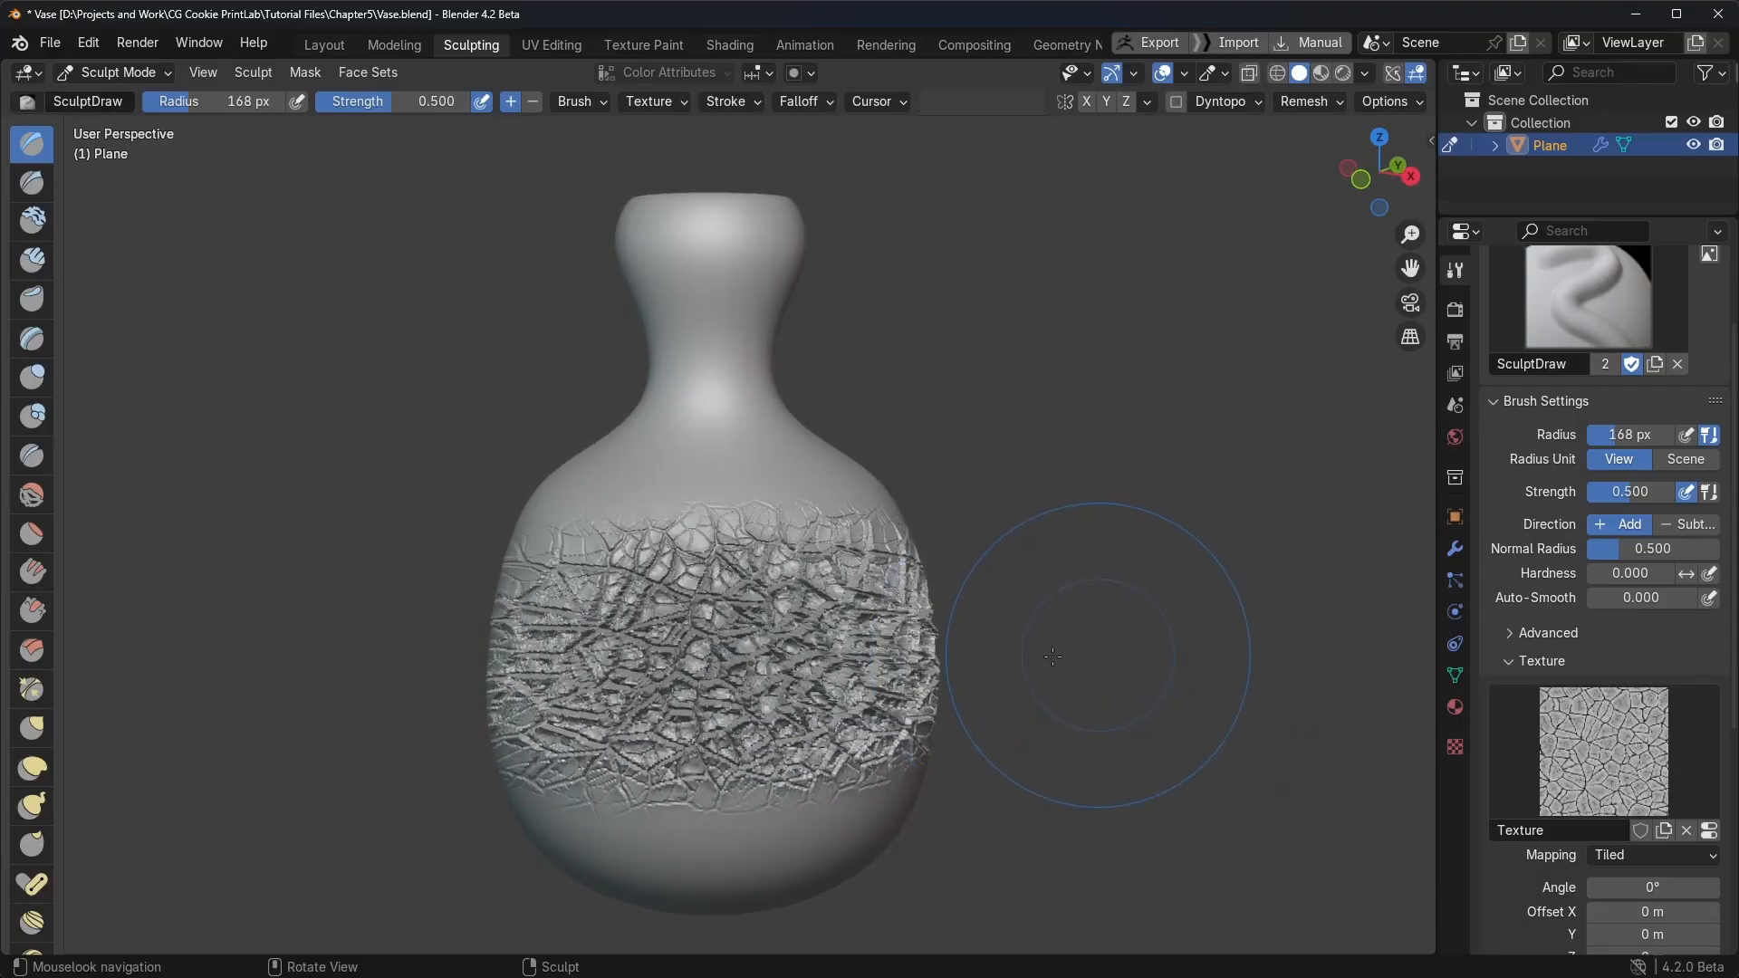
key("ctrl+z")
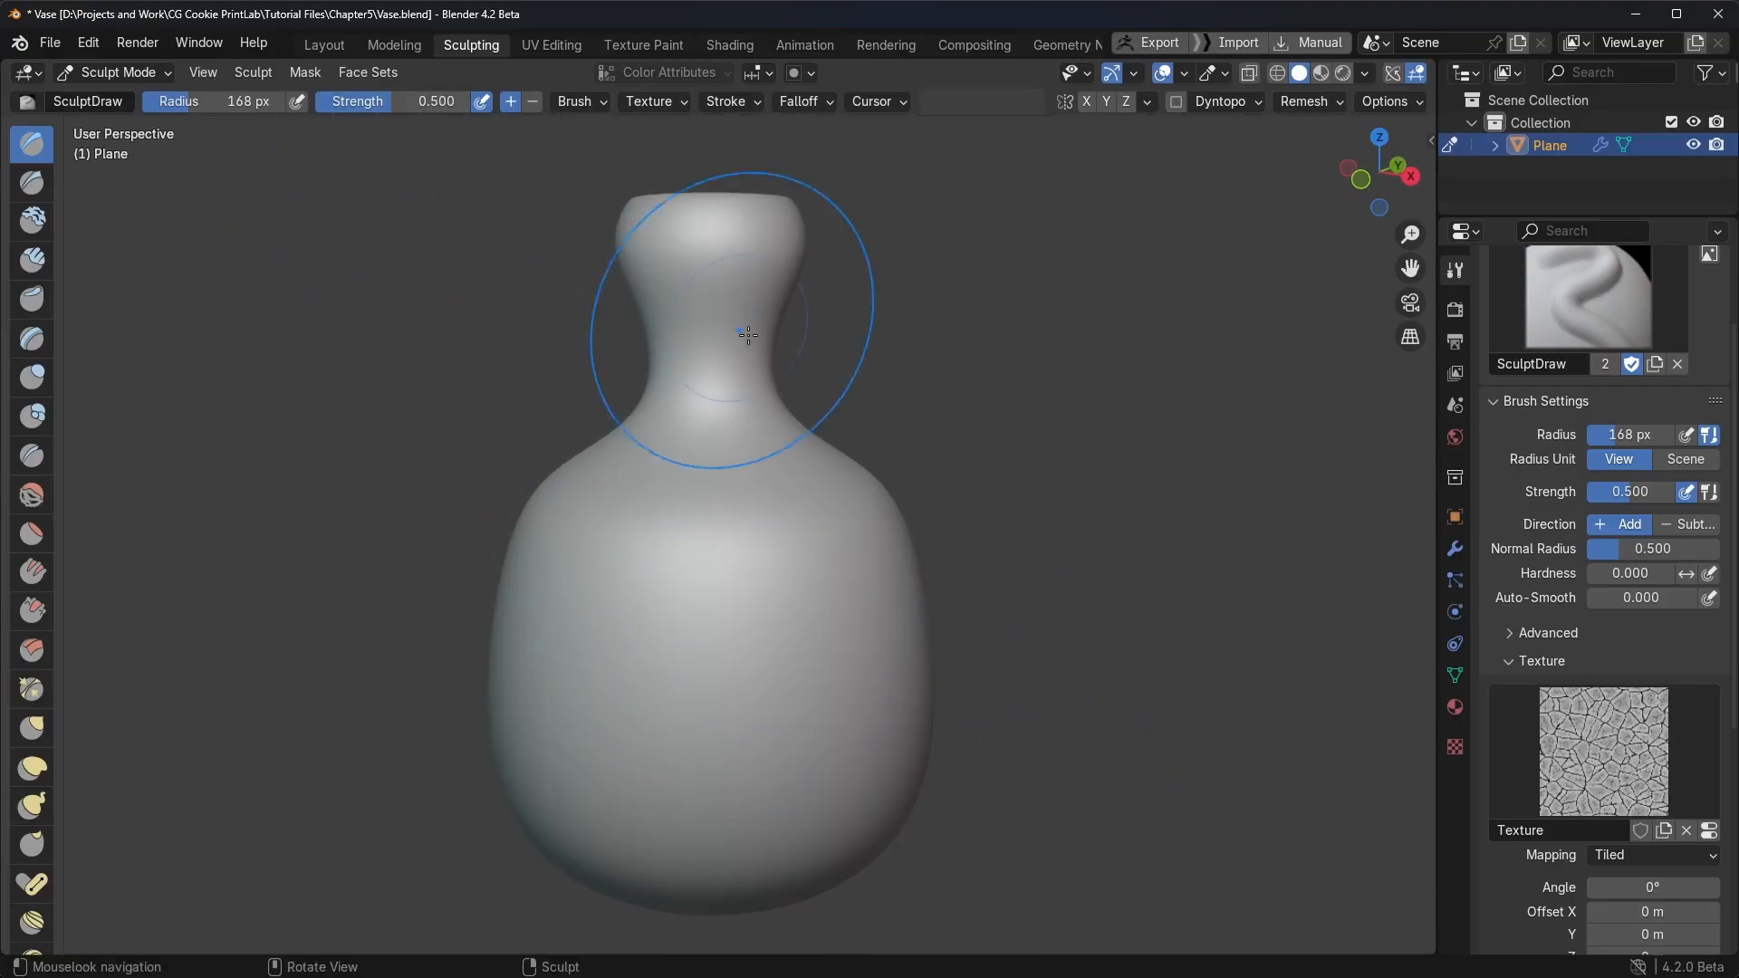
Step: Lower the Draw brush strength to 0.176 and sculpt the cracked texture over the front of the vase body
key("shift+f")
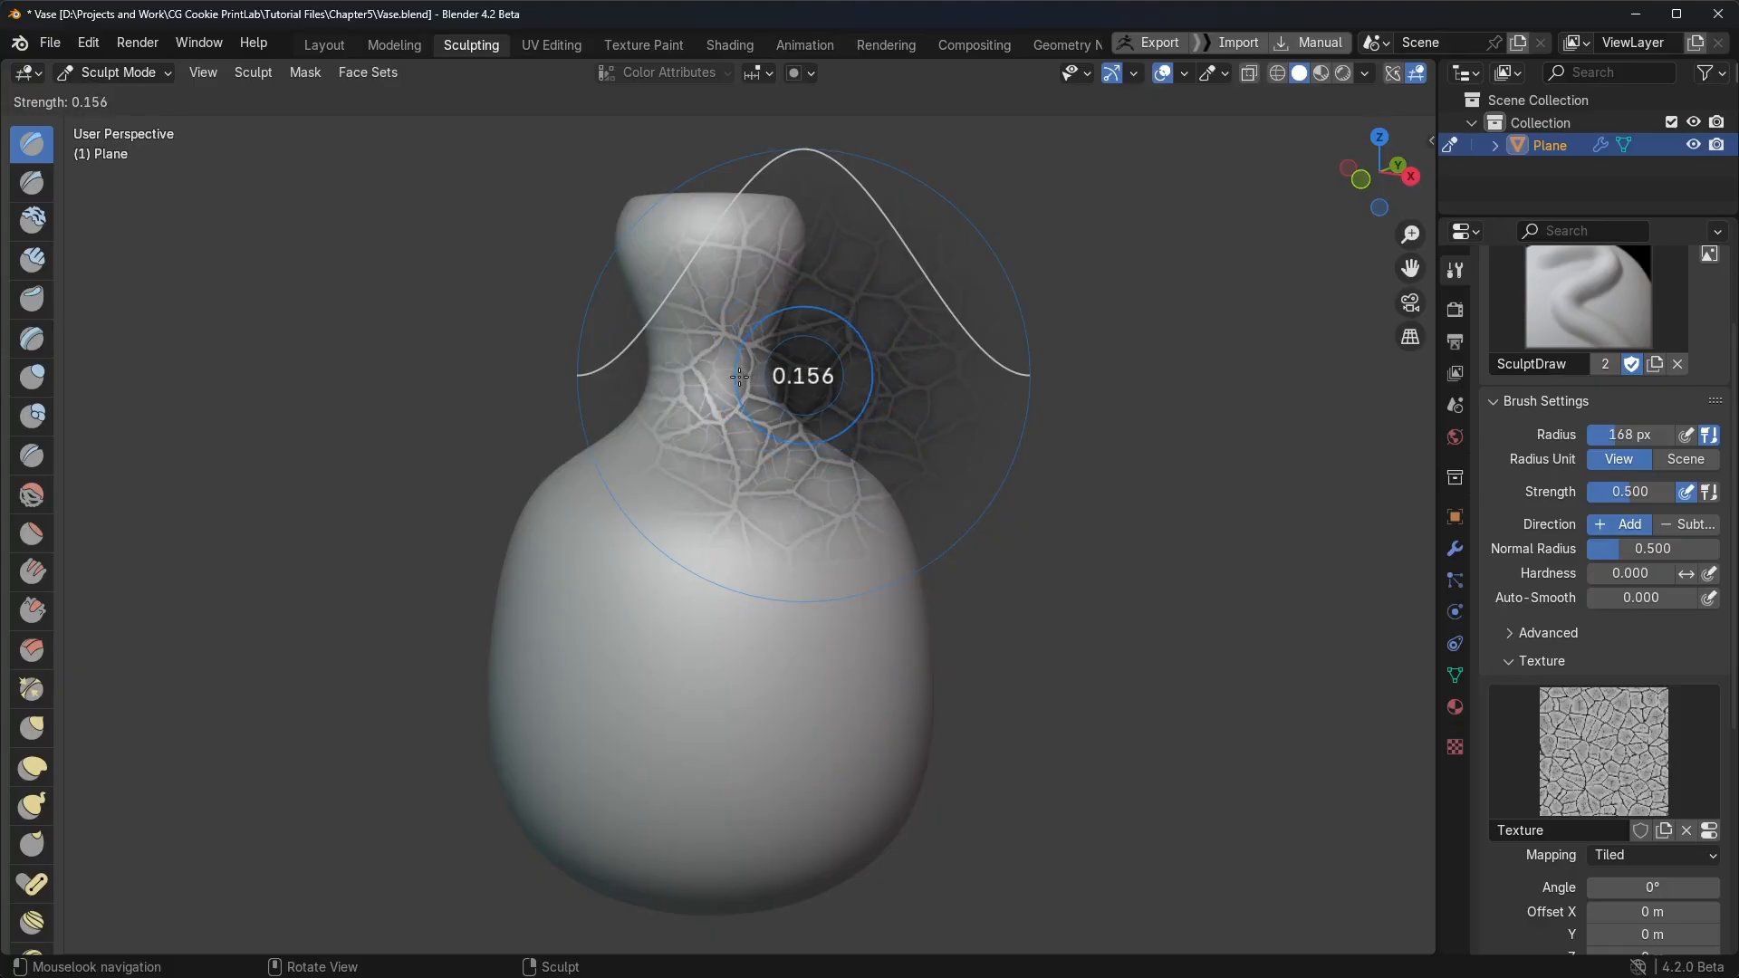
left_click(741, 379)
mouse_move(532, 730)
left_mouse_down()
mouse_move(689, 770)
mouse_move(860, 724)
left_mouse_up()
mouse_move(879, 599)
left_mouse_down()
mouse_move(674, 667)
mouse_move(706, 272)
mouse_move(892, 535)
mouse_move(714, 645)
left_mouse_up()
middle_click_drag(567, 765, 958, 671)
mouse_move(958, 671)
left_mouse_down()
mouse_move(774, 656)
mouse_move(791, 443)
left_mouse_up()
mouse_move(471, 711)
left_mouse_down()
mouse_move(790, 698)
mouse_move(797, 625)
mouse_move(729, 535)
left_mouse_up()
middle_click_drag(419, 610, 514, 616)
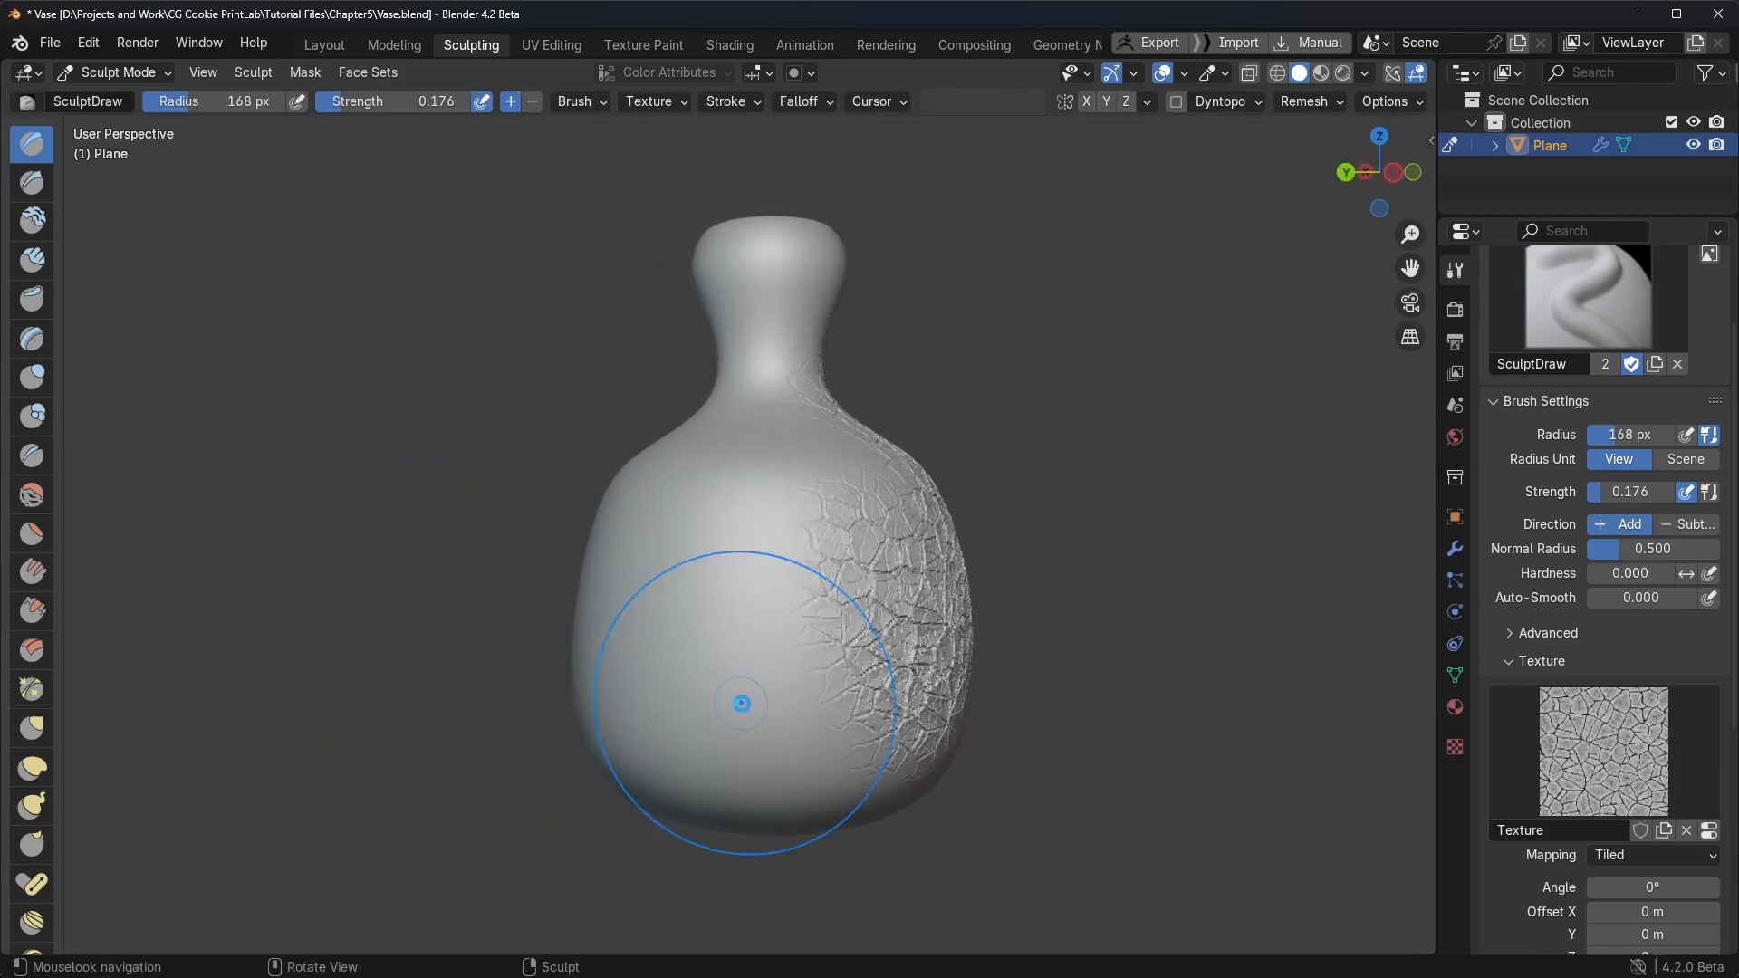
Step: Sculpt the cracked texture around the remaining plain sides of the vase body
mouse_move(742, 703)
left_mouse_down()
mouse_move(740, 457)
mouse_move(765, 453)
left_mouse_up()
left_click_drag(381, 570, 552, 616)
mouse_move(725, 710)
left_mouse_down()
mouse_move(601, 485)
mouse_move(585, 512)
left_mouse_up()
left_click_drag(248, 714, 348, 711)
mouse_move(588, 725)
left_mouse_down()
mouse_move(616, 525)
mouse_move(770, 493)
left_mouse_up()
mouse_move(865, 507)
left_mouse_down()
mouse_move(1066, 531)
mouse_move(1017, 535)
mouse_move(997, 571)
mouse_move(1009, 589)
mouse_move(757, 679)
mouse_move(776, 660)
mouse_move(718, 640)
mouse_move(750, 625)
left_mouse_up()
middle_click_drag(750, 625, 775, 627)
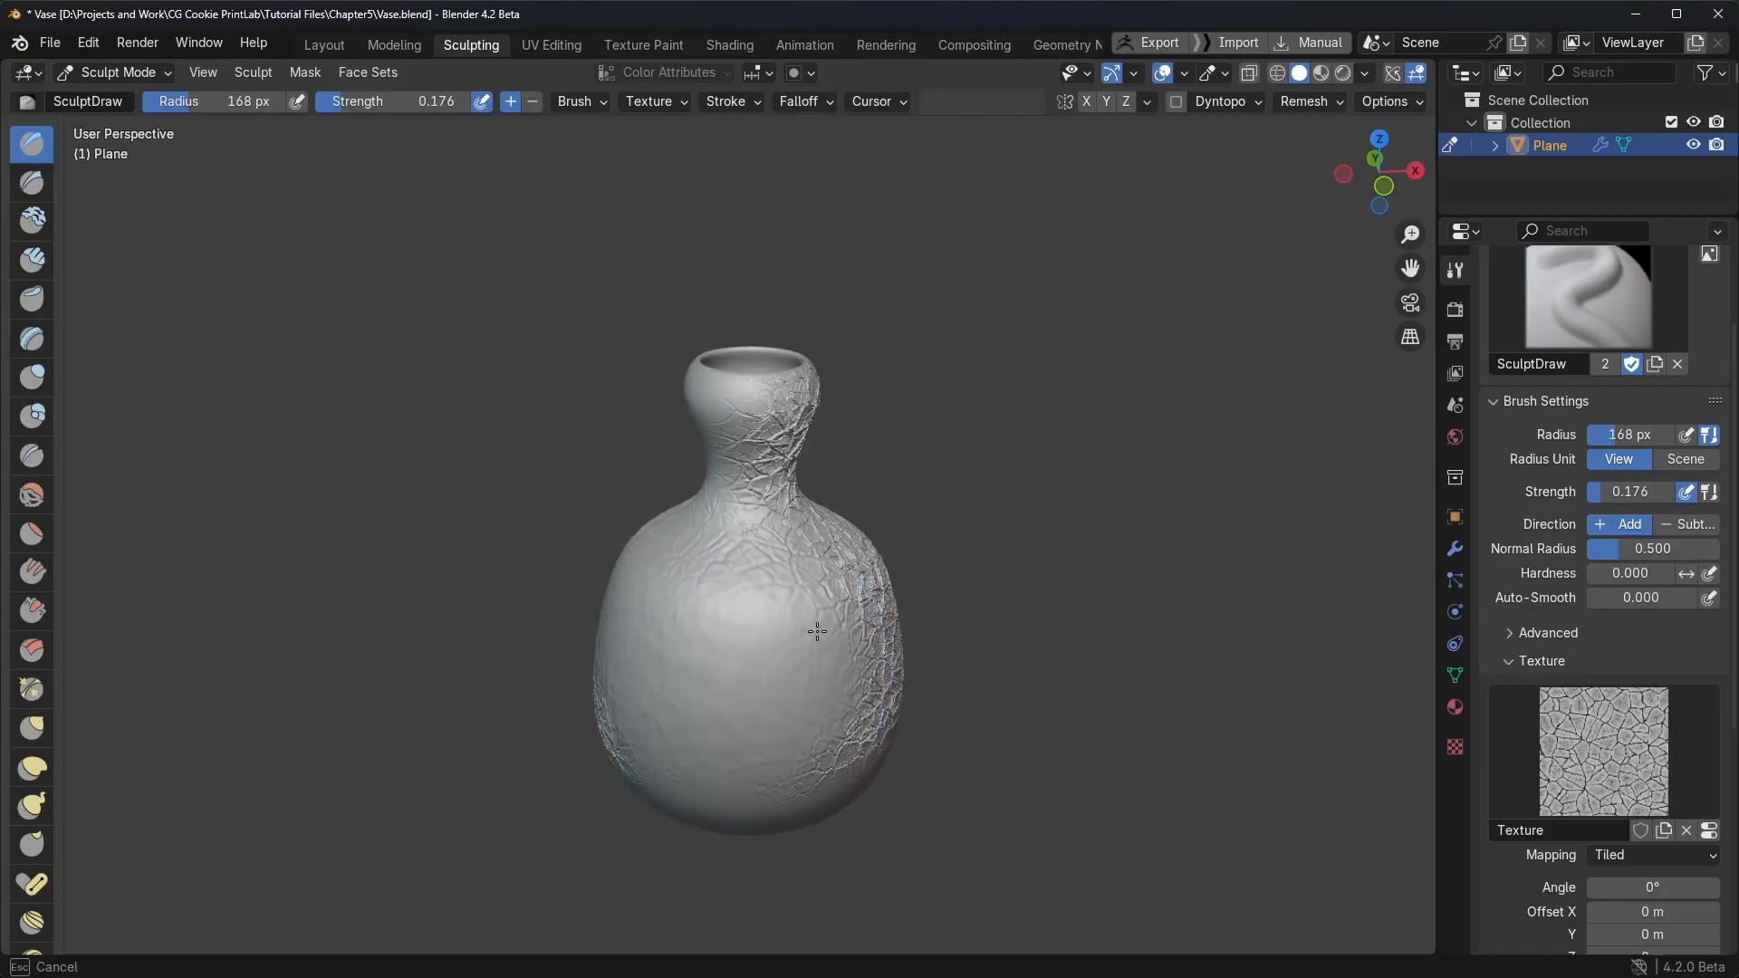
Step: Try smoothing the cracks over the neck and upper body with the Draw brush's temporary smoothing, and undo it
left_click_drag(763, 495, 776, 575, "shift")
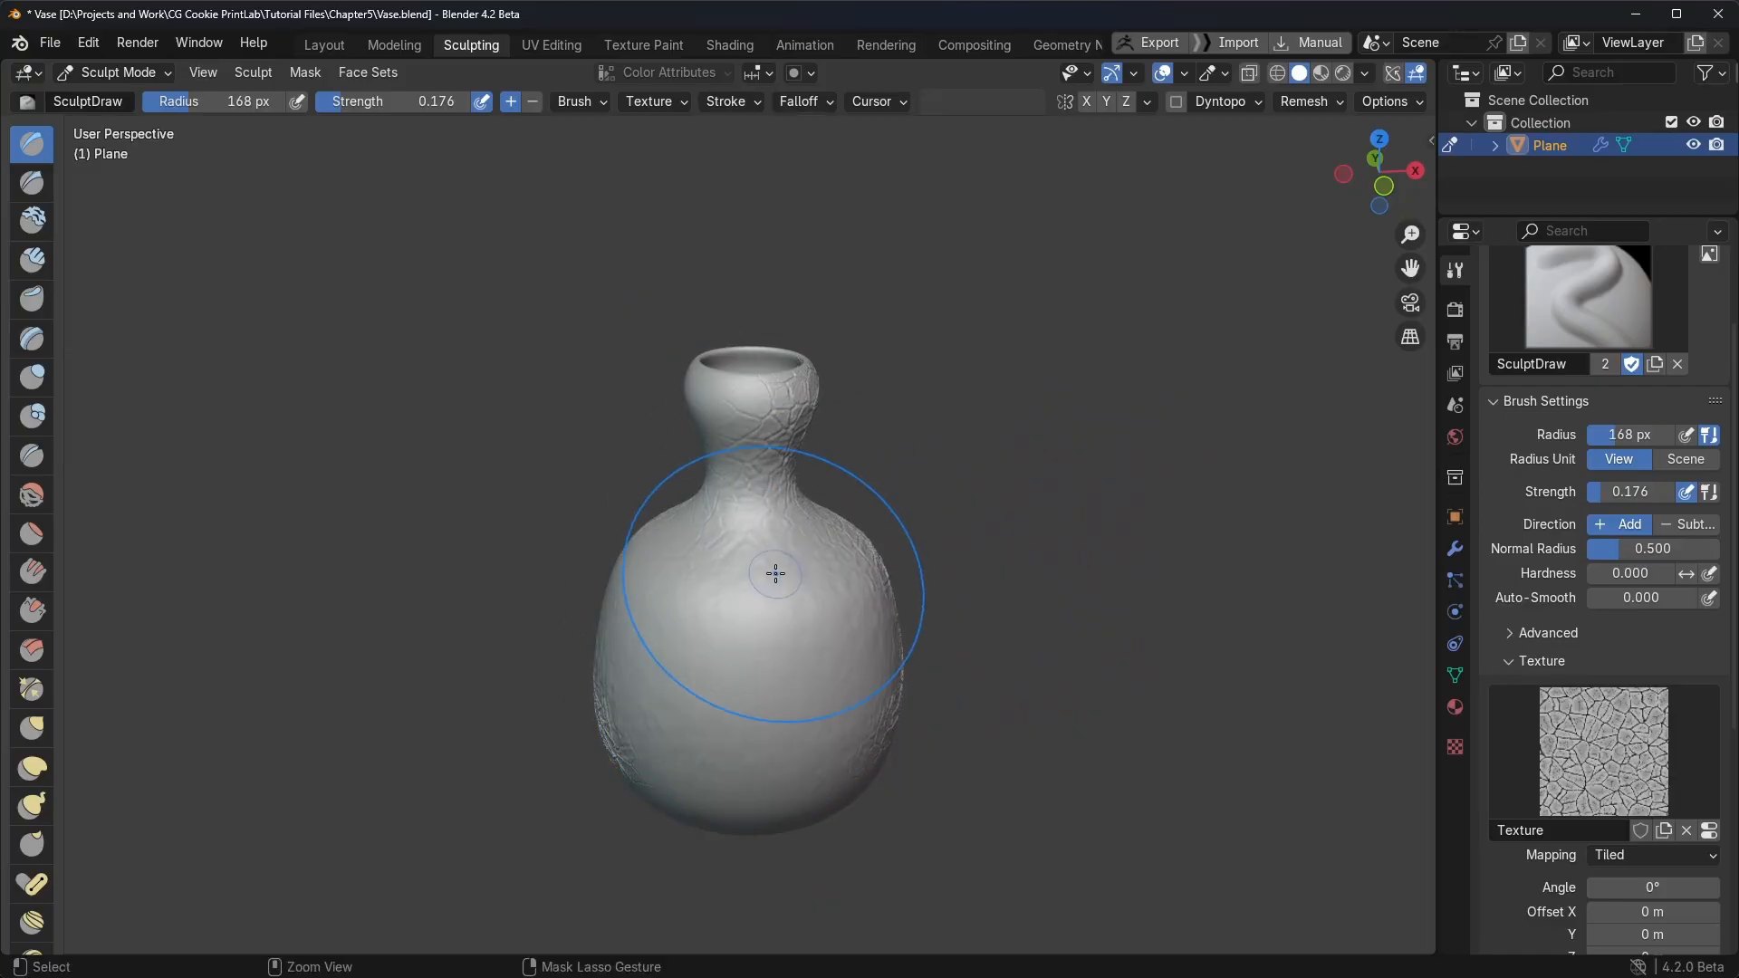
key("ctrl+z")
Step: Soften the cracks on the front of the vase body with the Smooth brush at 0.151 strength
left_click(33, 497)
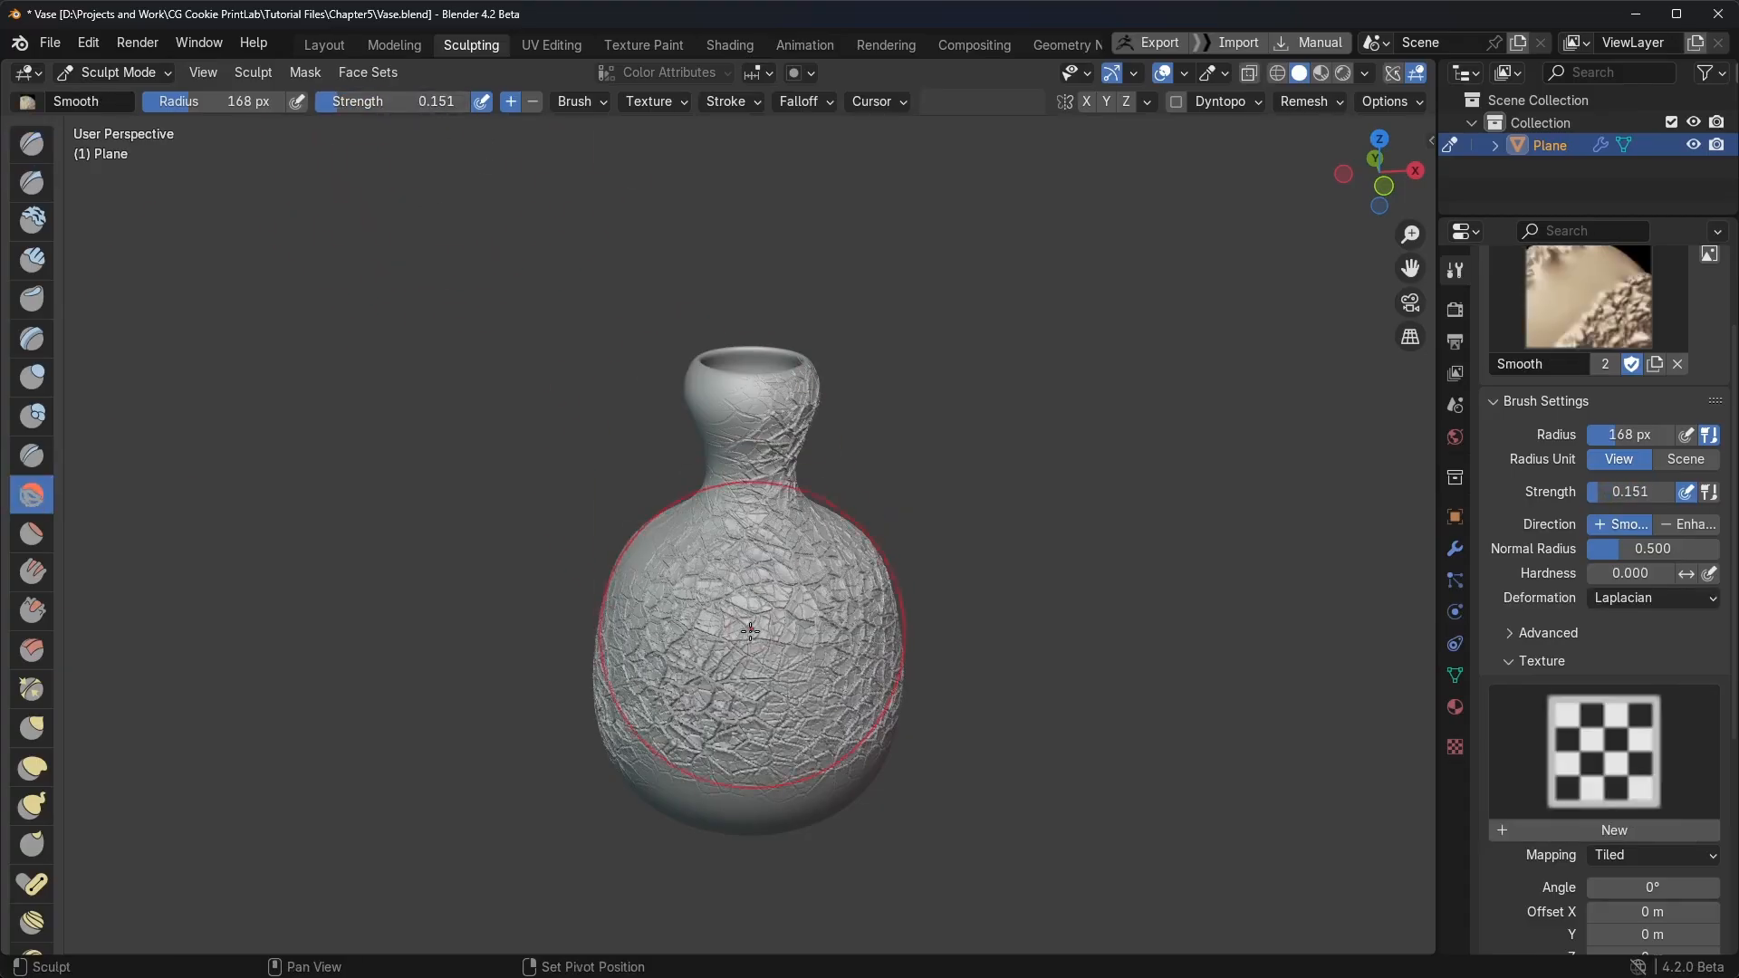
left_click_drag(750, 631, 678, 727)
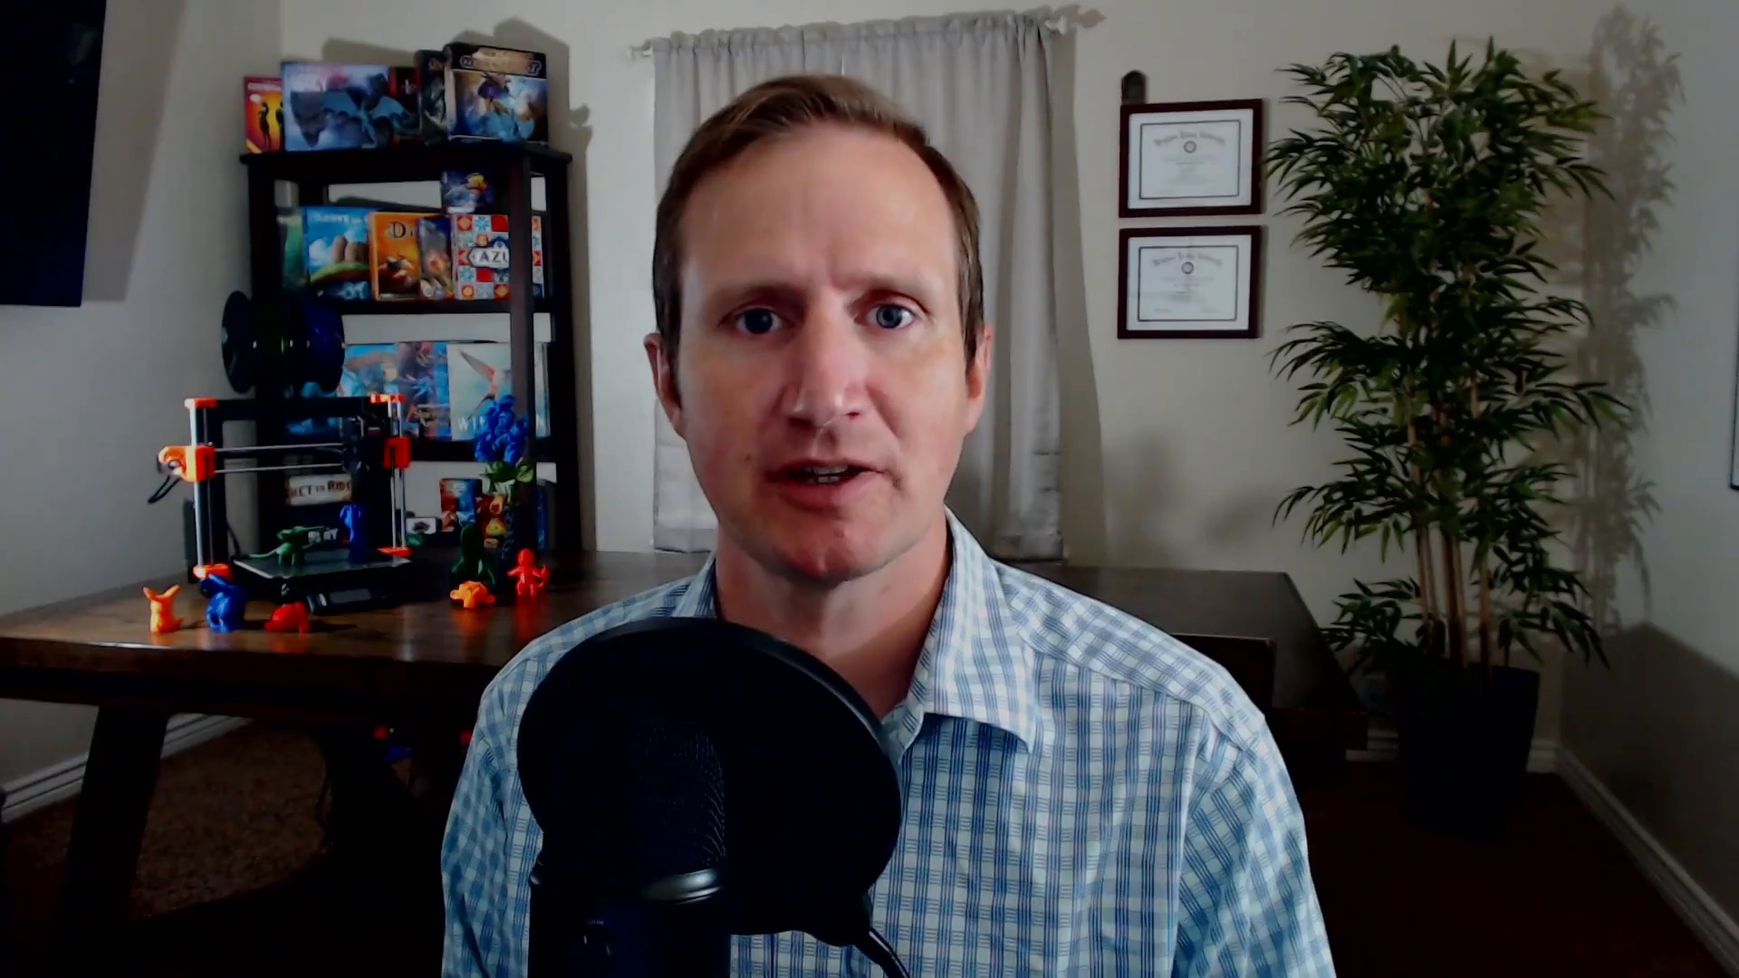
Step: Return to the Draw brush, change its texture image to Small Road Cracks Height.png and set its radius to 83 px
left_click(30, 148)
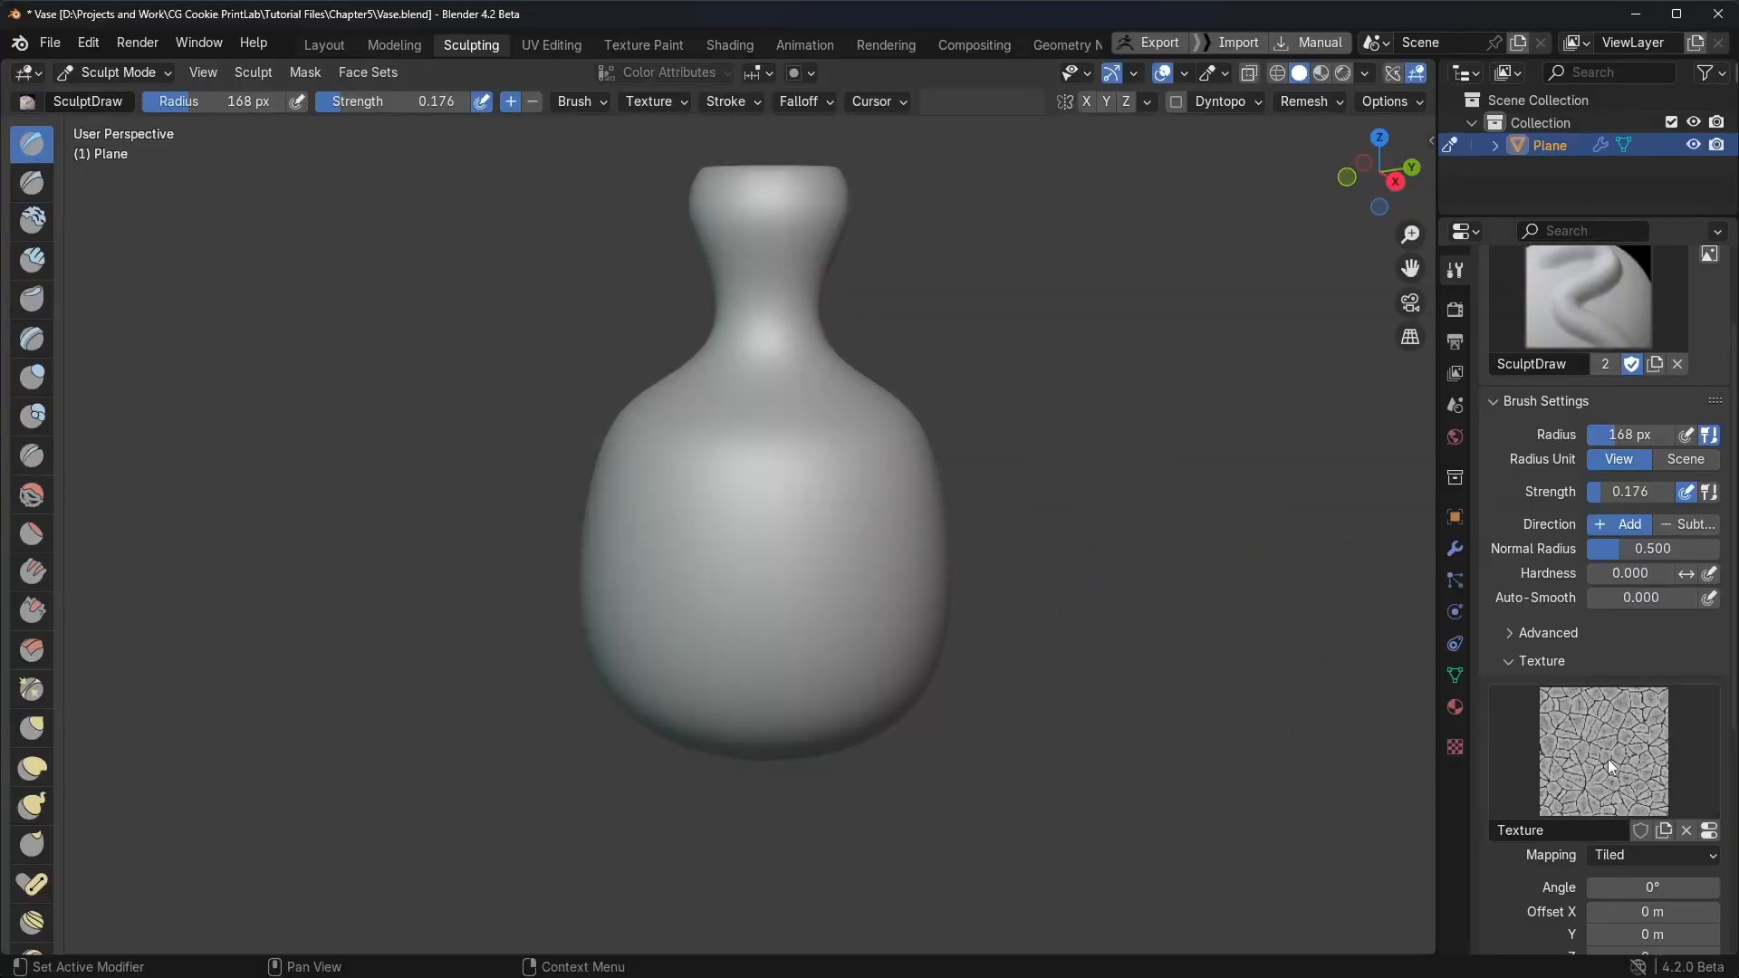
left_click(1449, 748)
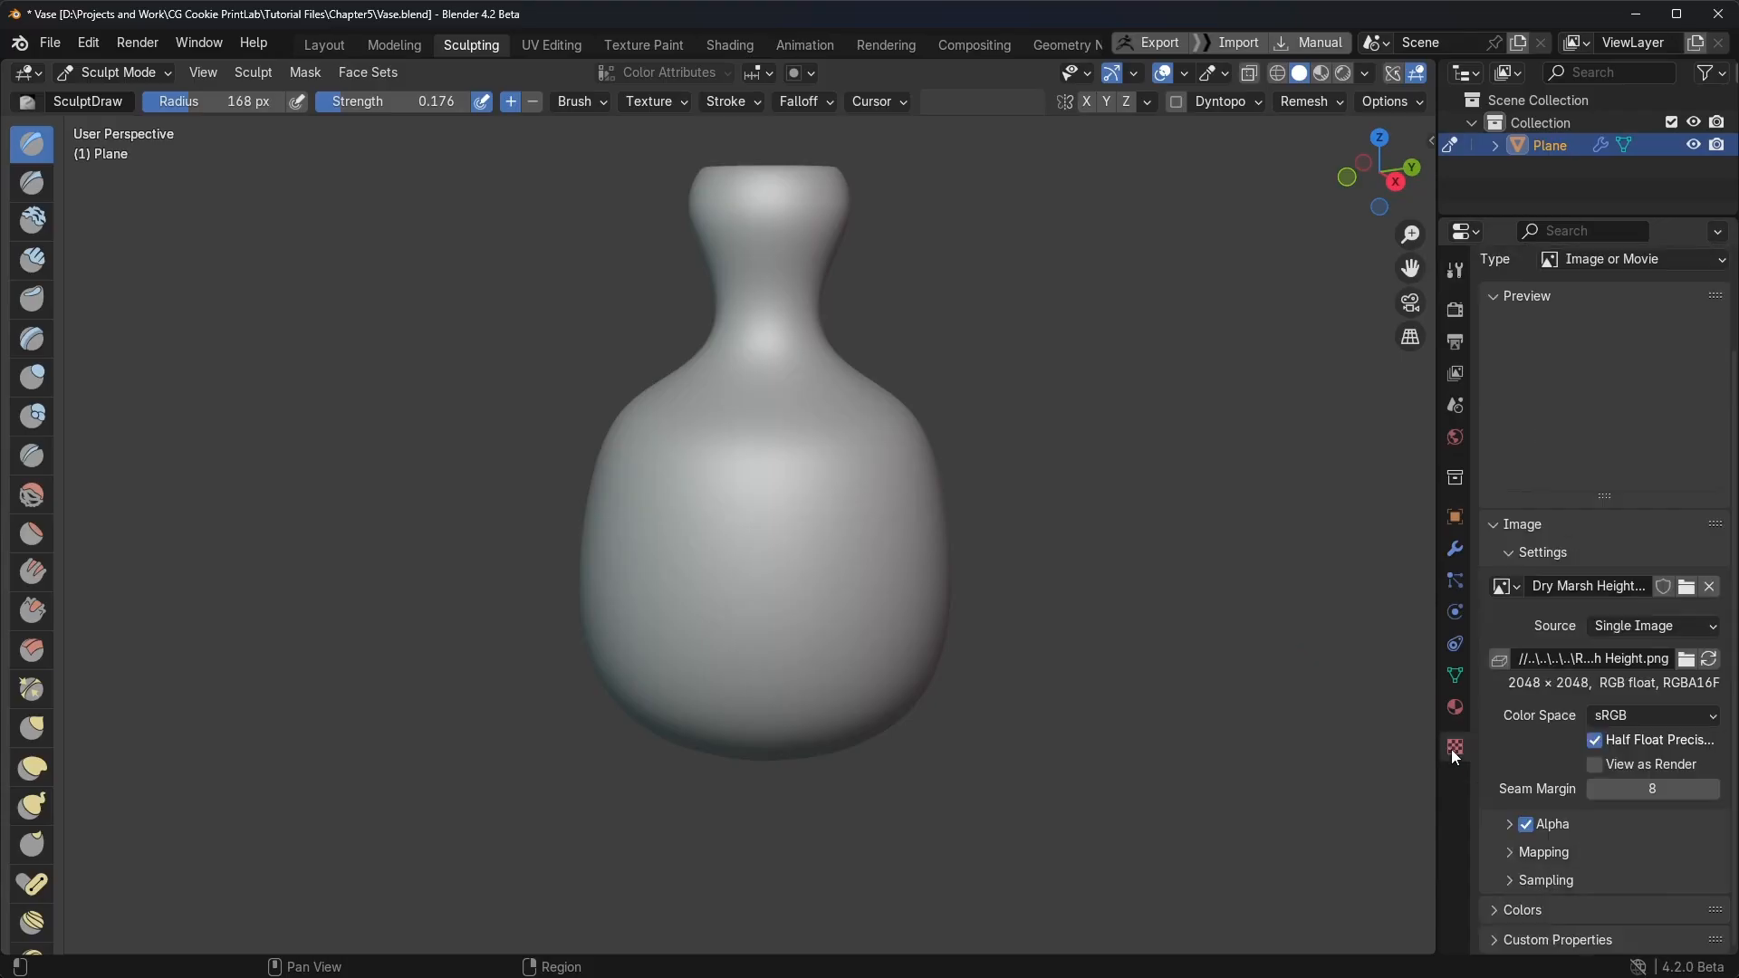
left_click(1508, 587)
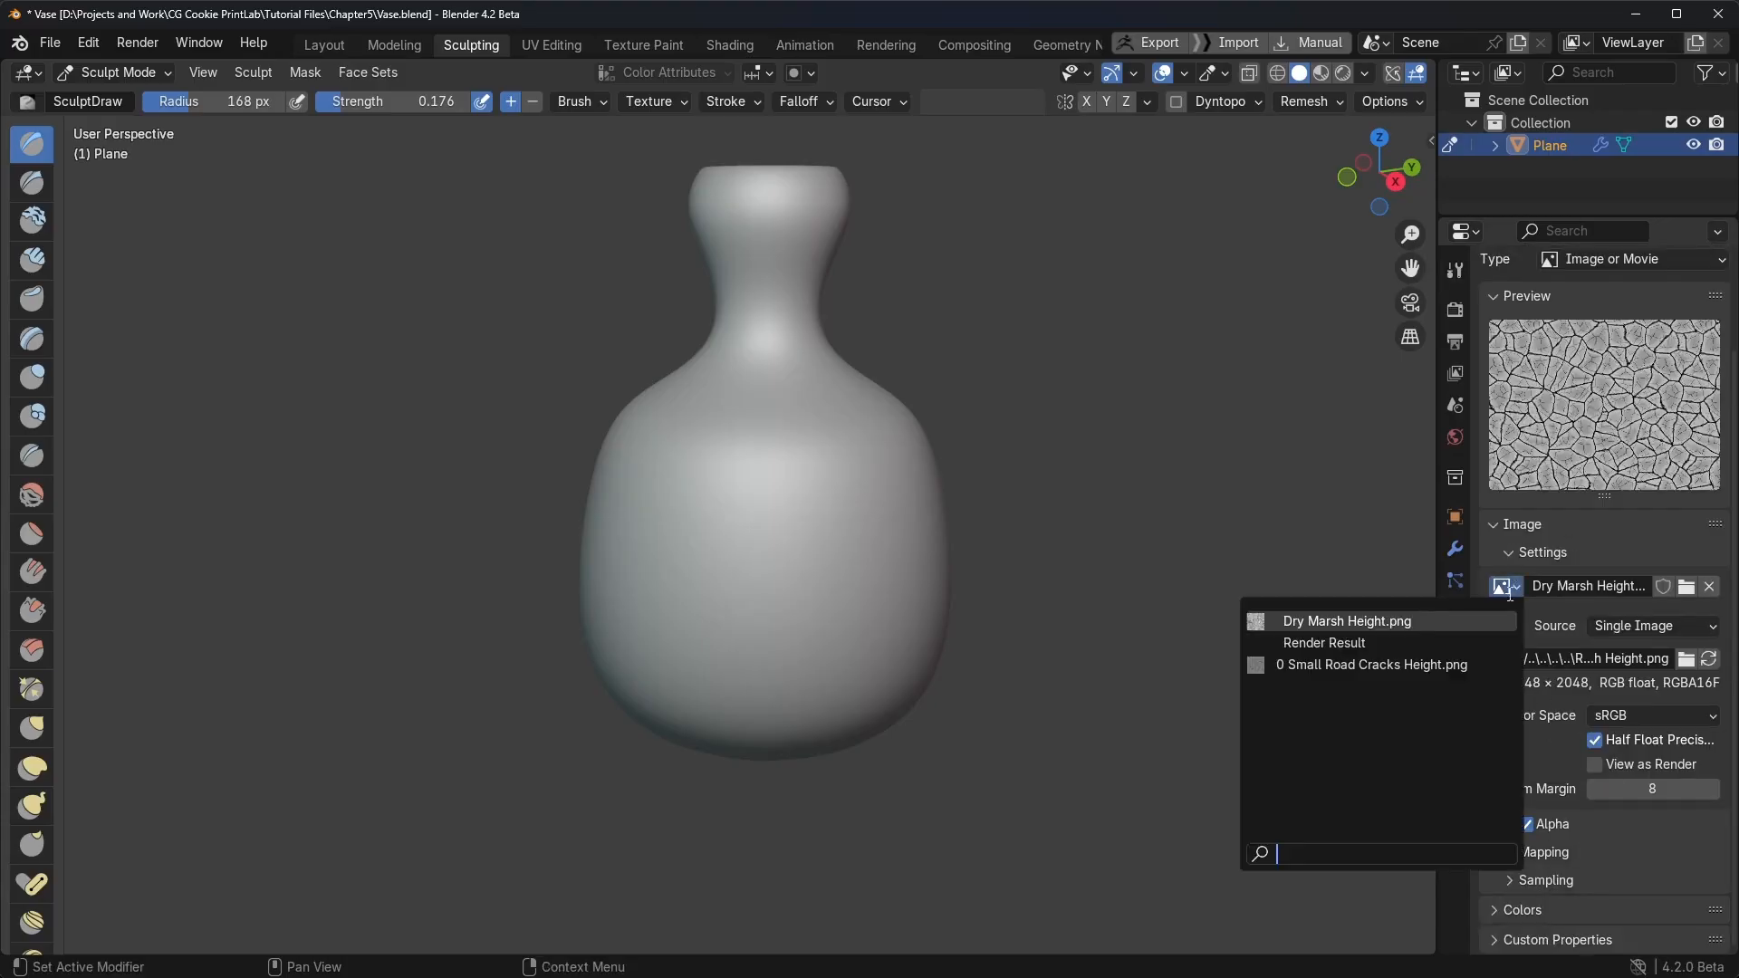
left_click(1359, 665)
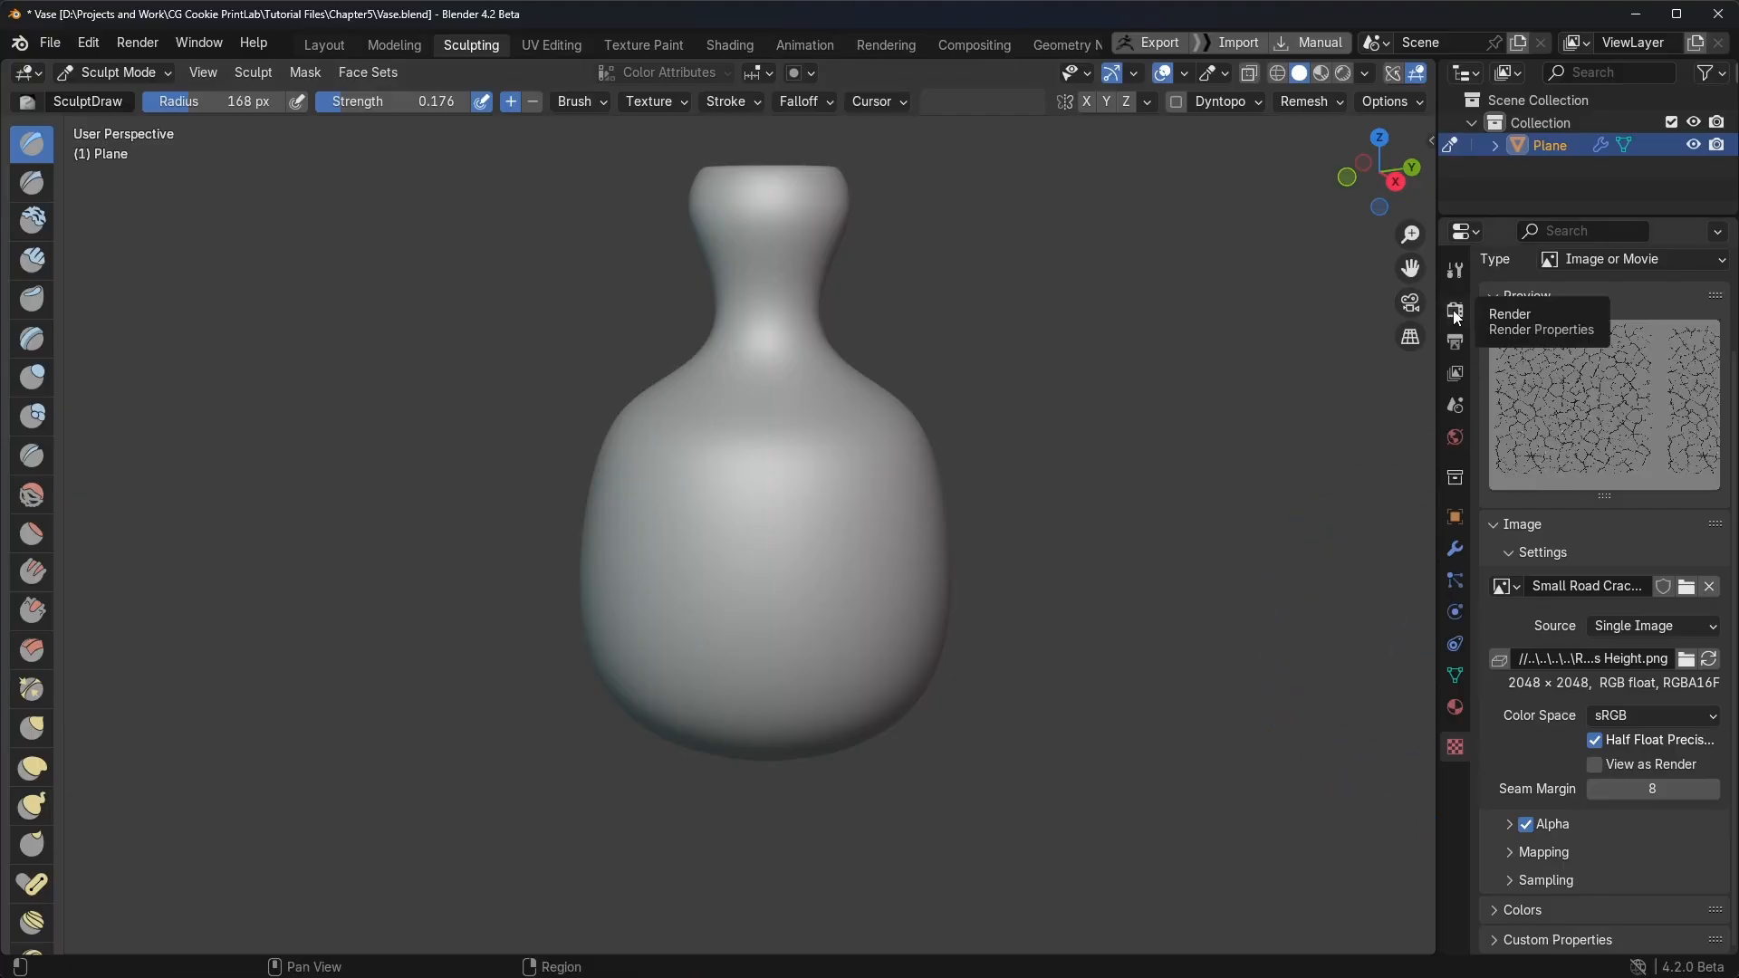
left_click(1455, 269)
scroll(1574, 628, "down", 2)
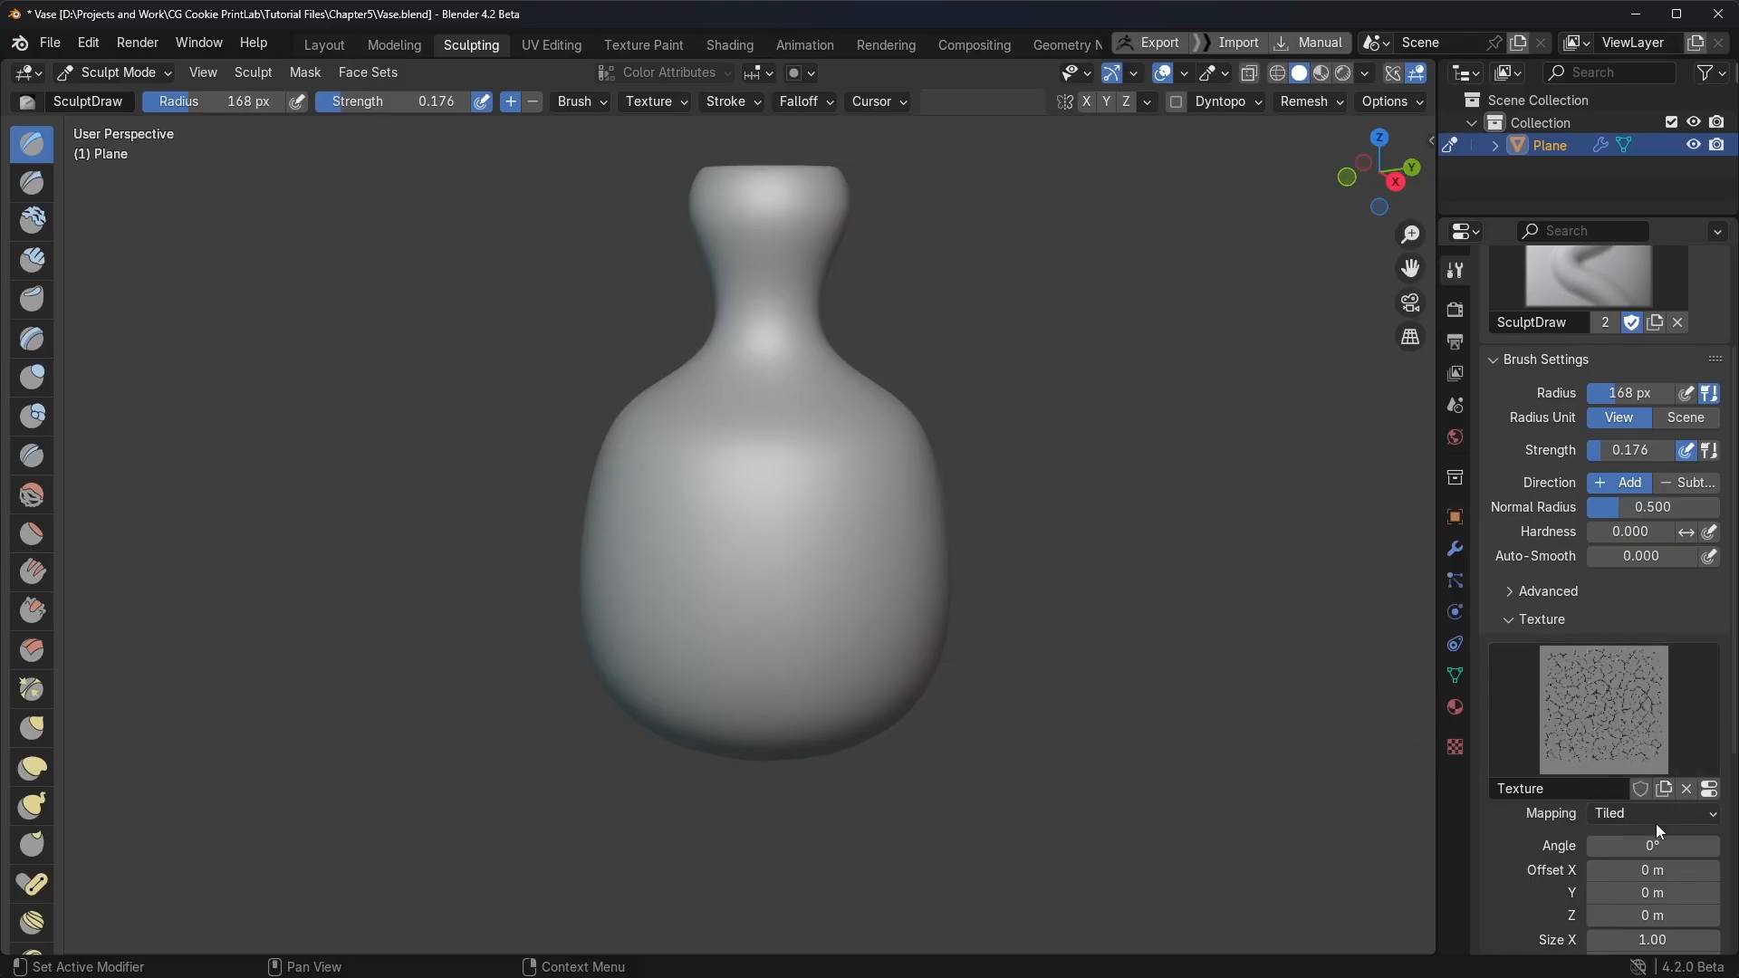
key("f")
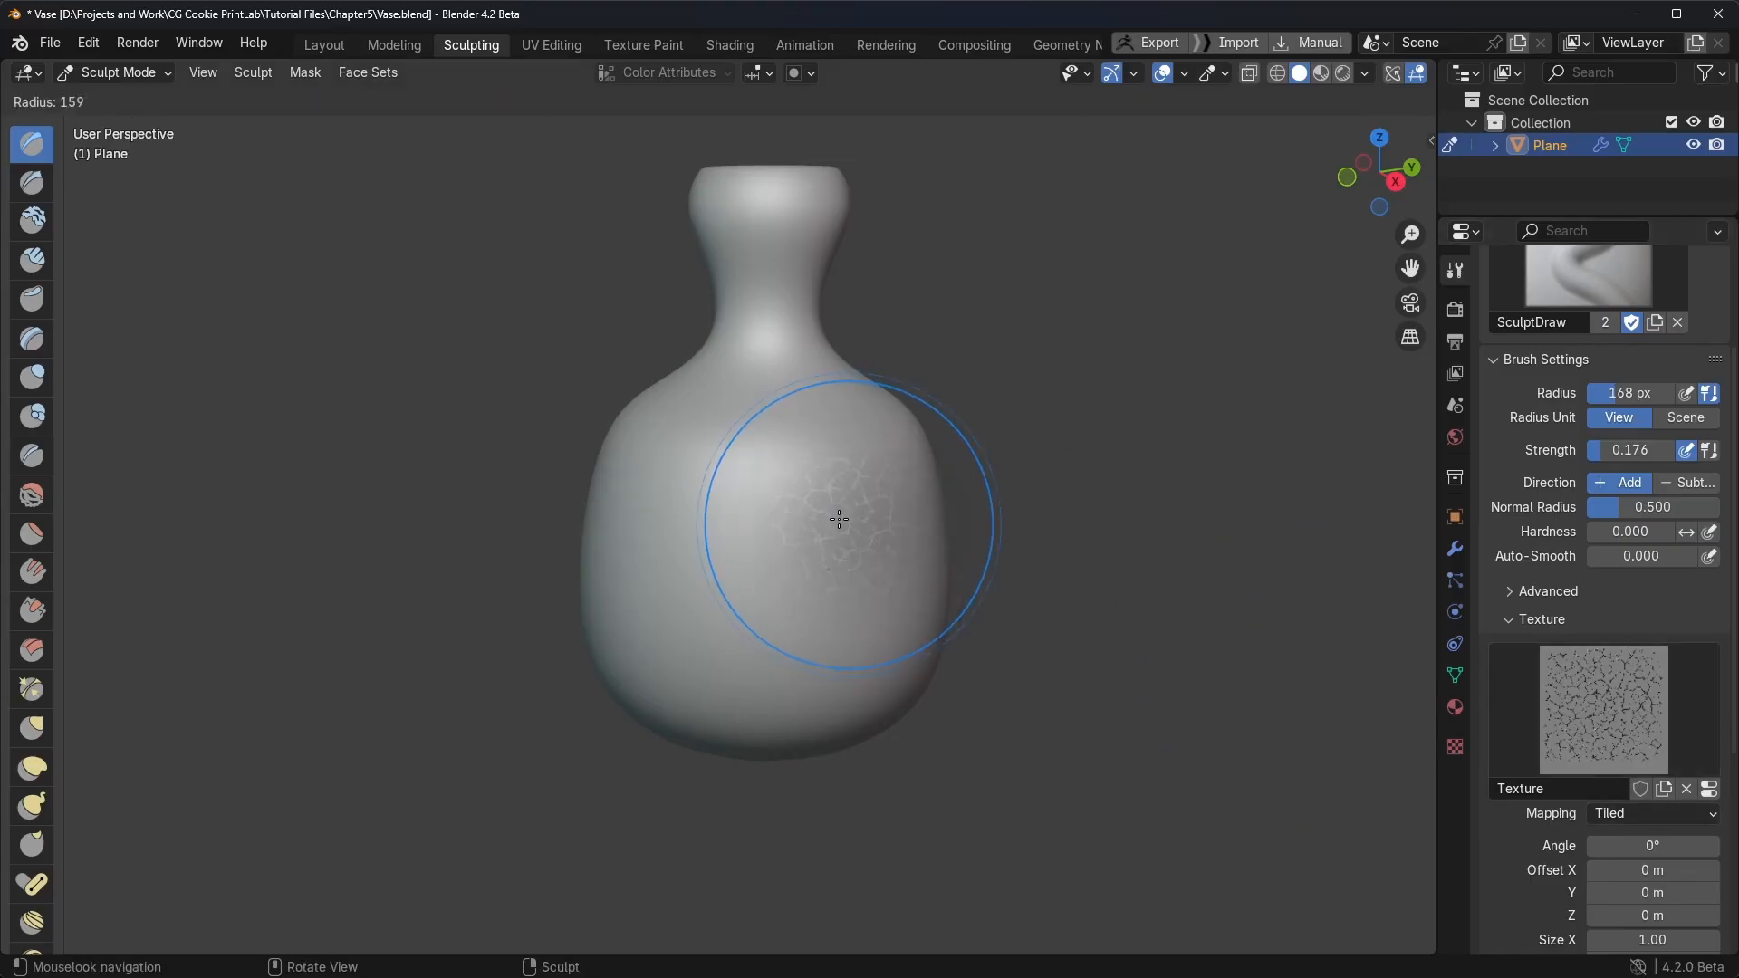
left_click(773, 467)
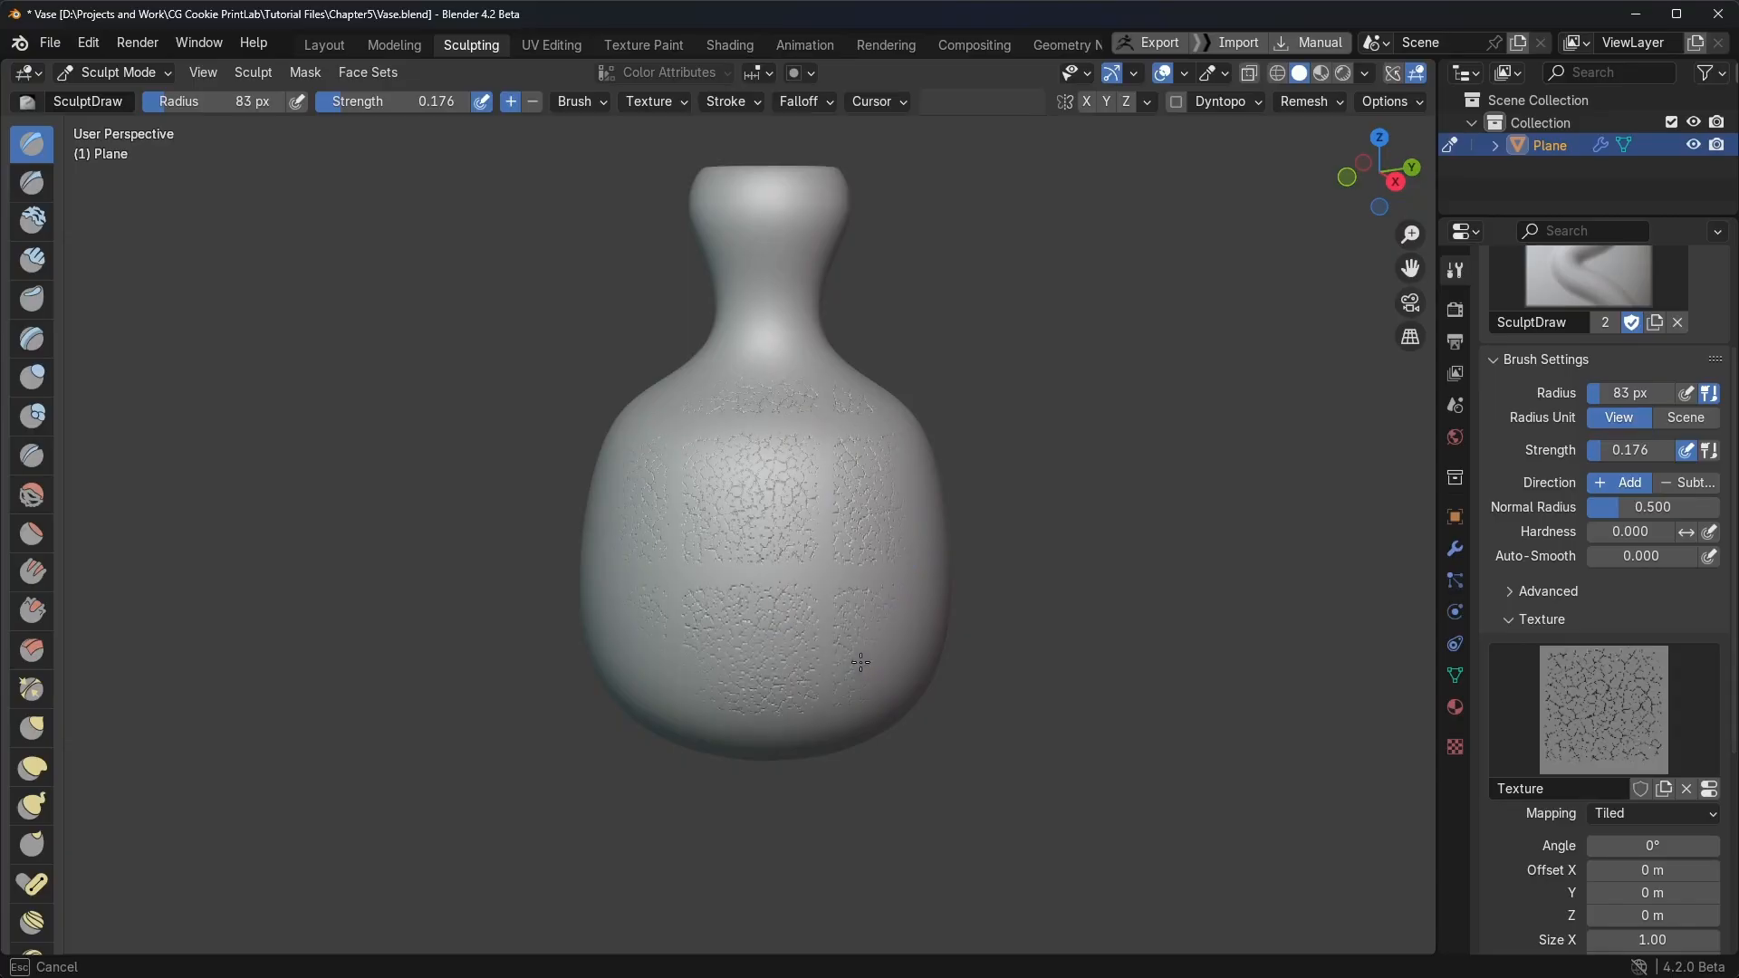
Step: Try sculpting the tiled road-crack texture over the front of the vase body, and undo the strokes
left_click_drag(860, 662, 843, 616)
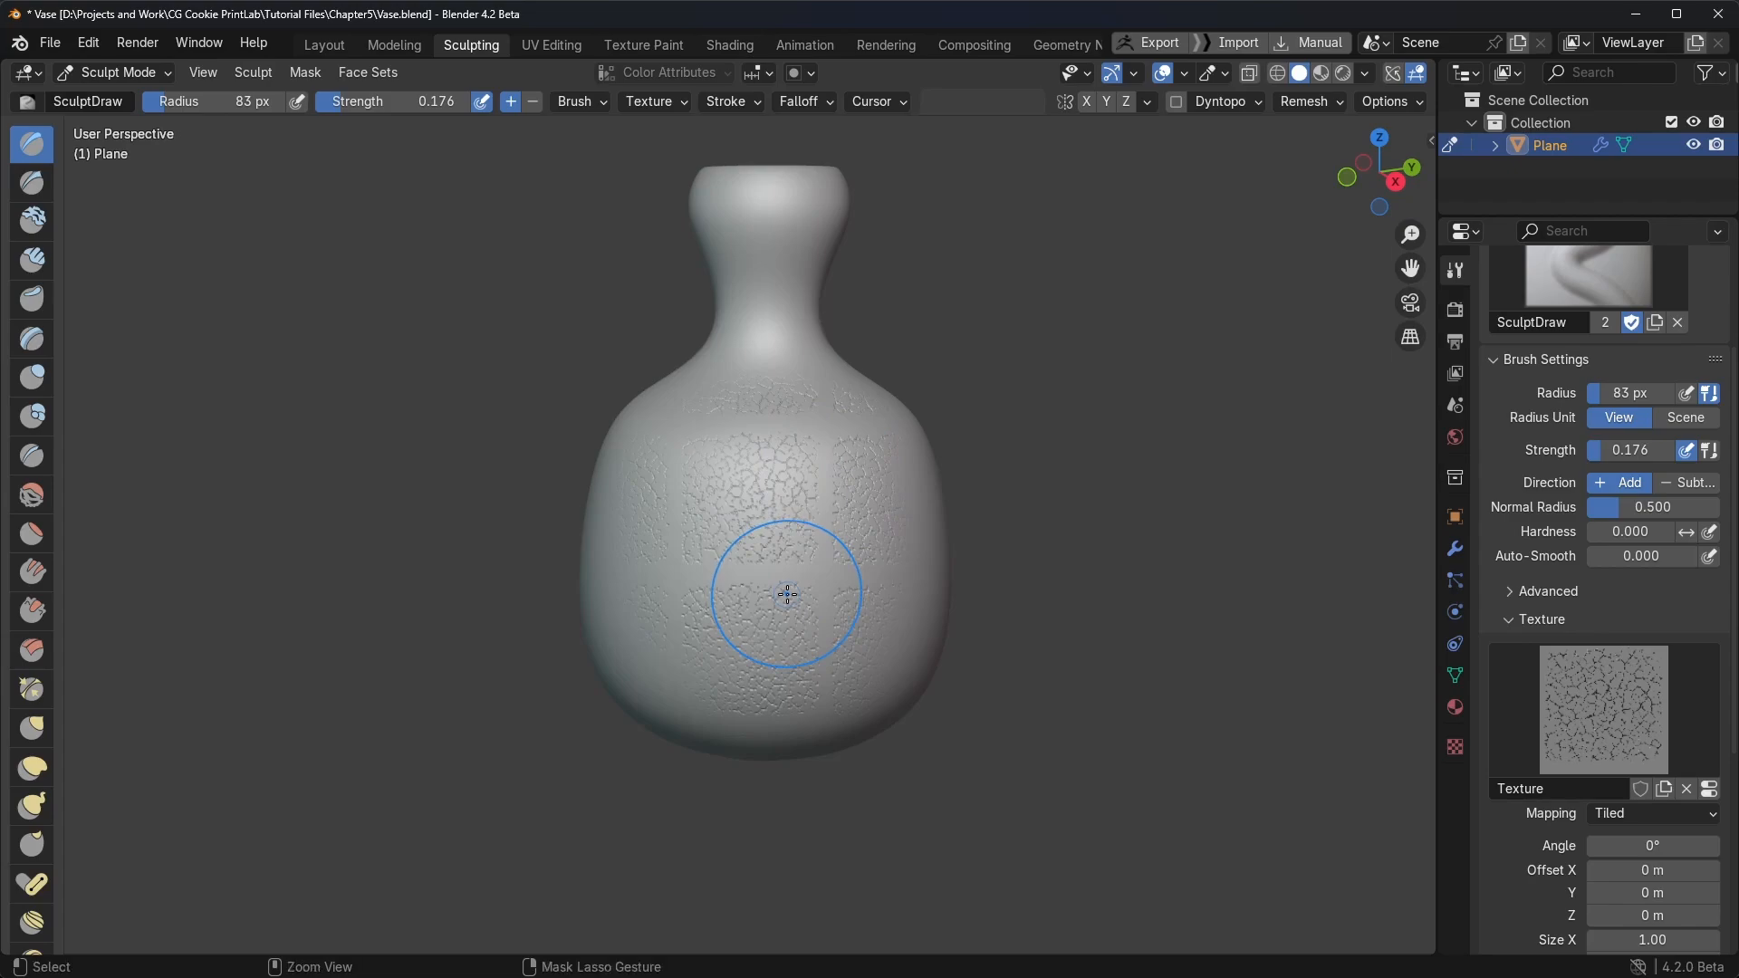
key("ctrl+z")
key("ctrl+z")
key("ctrl+z")
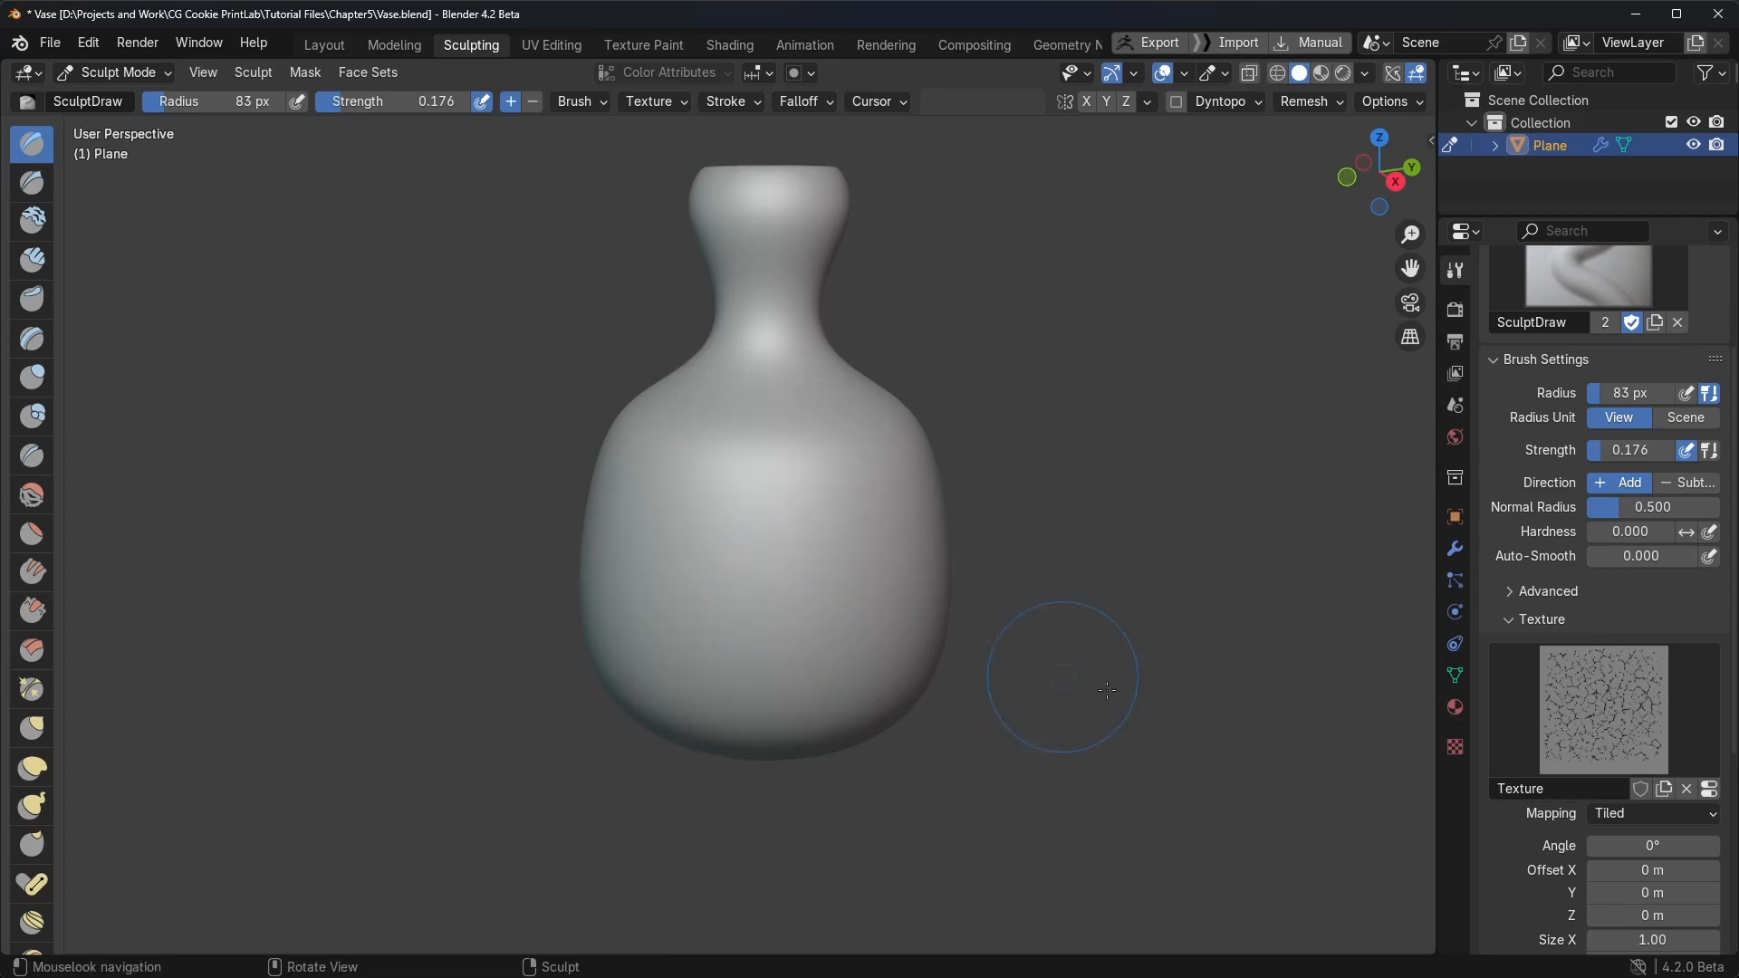
Step: Set the brush texture mapping to Stencil and position the stencil over the vase body
left_click(1707, 821)
left_click(1617, 787)
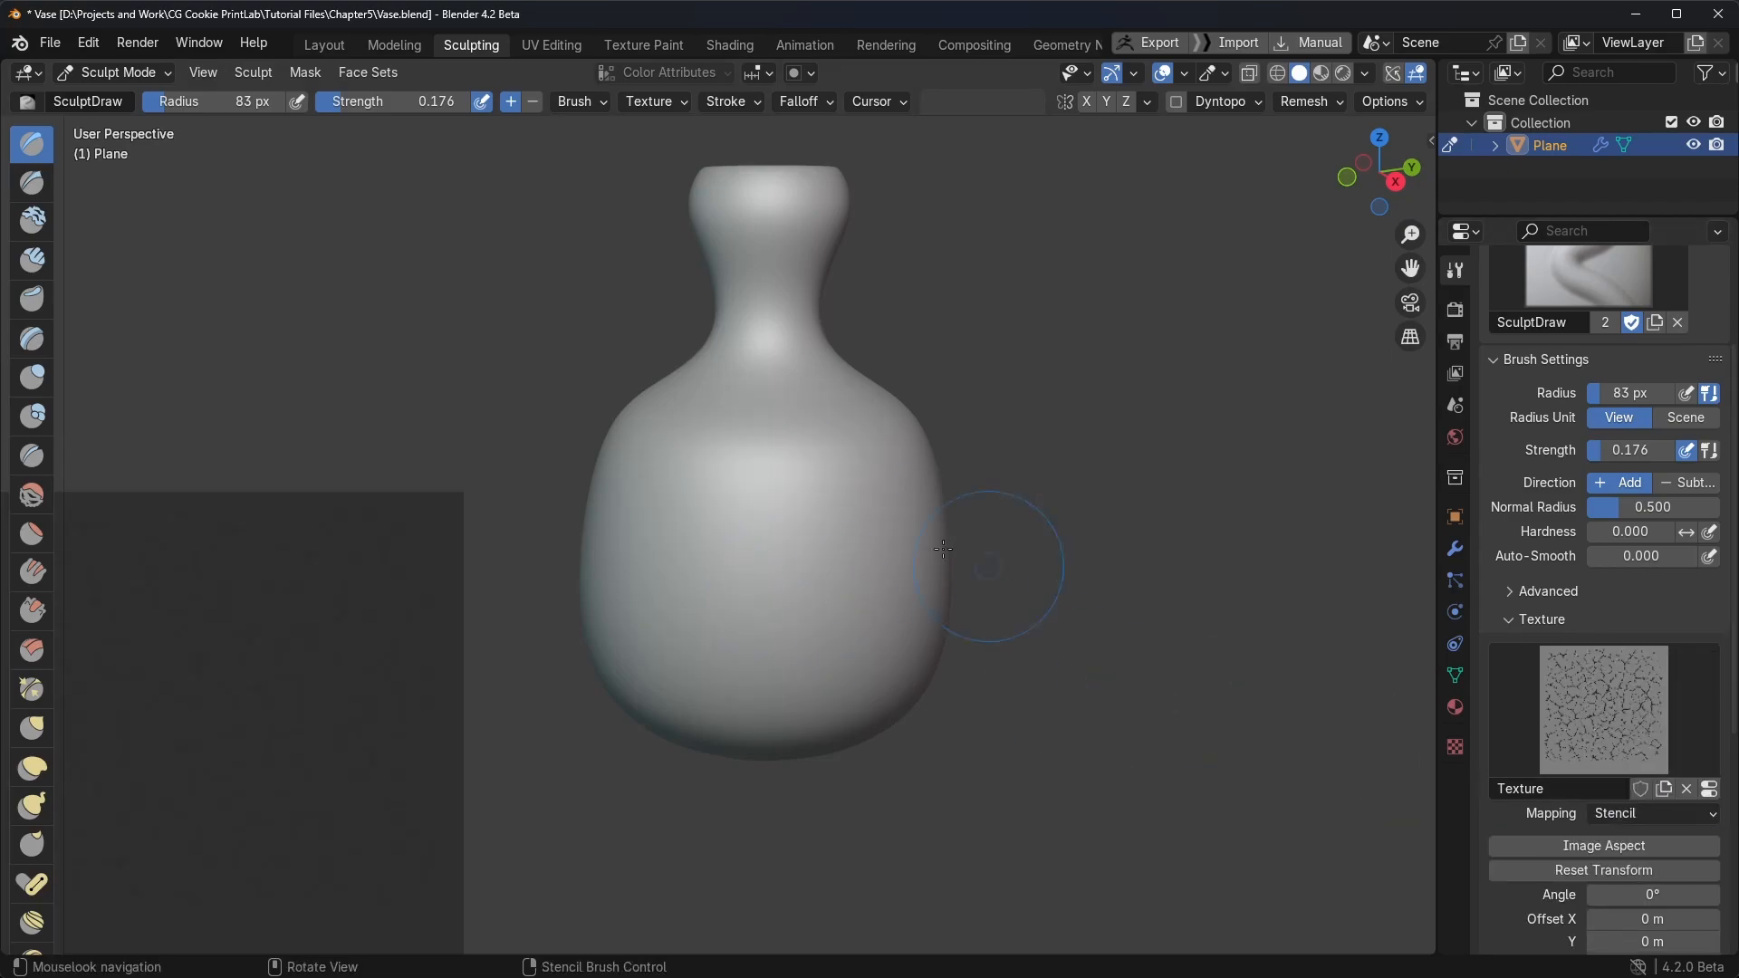
right_click_drag(317, 657, 638, 548)
right_click_drag(561, 626, 760, 550)
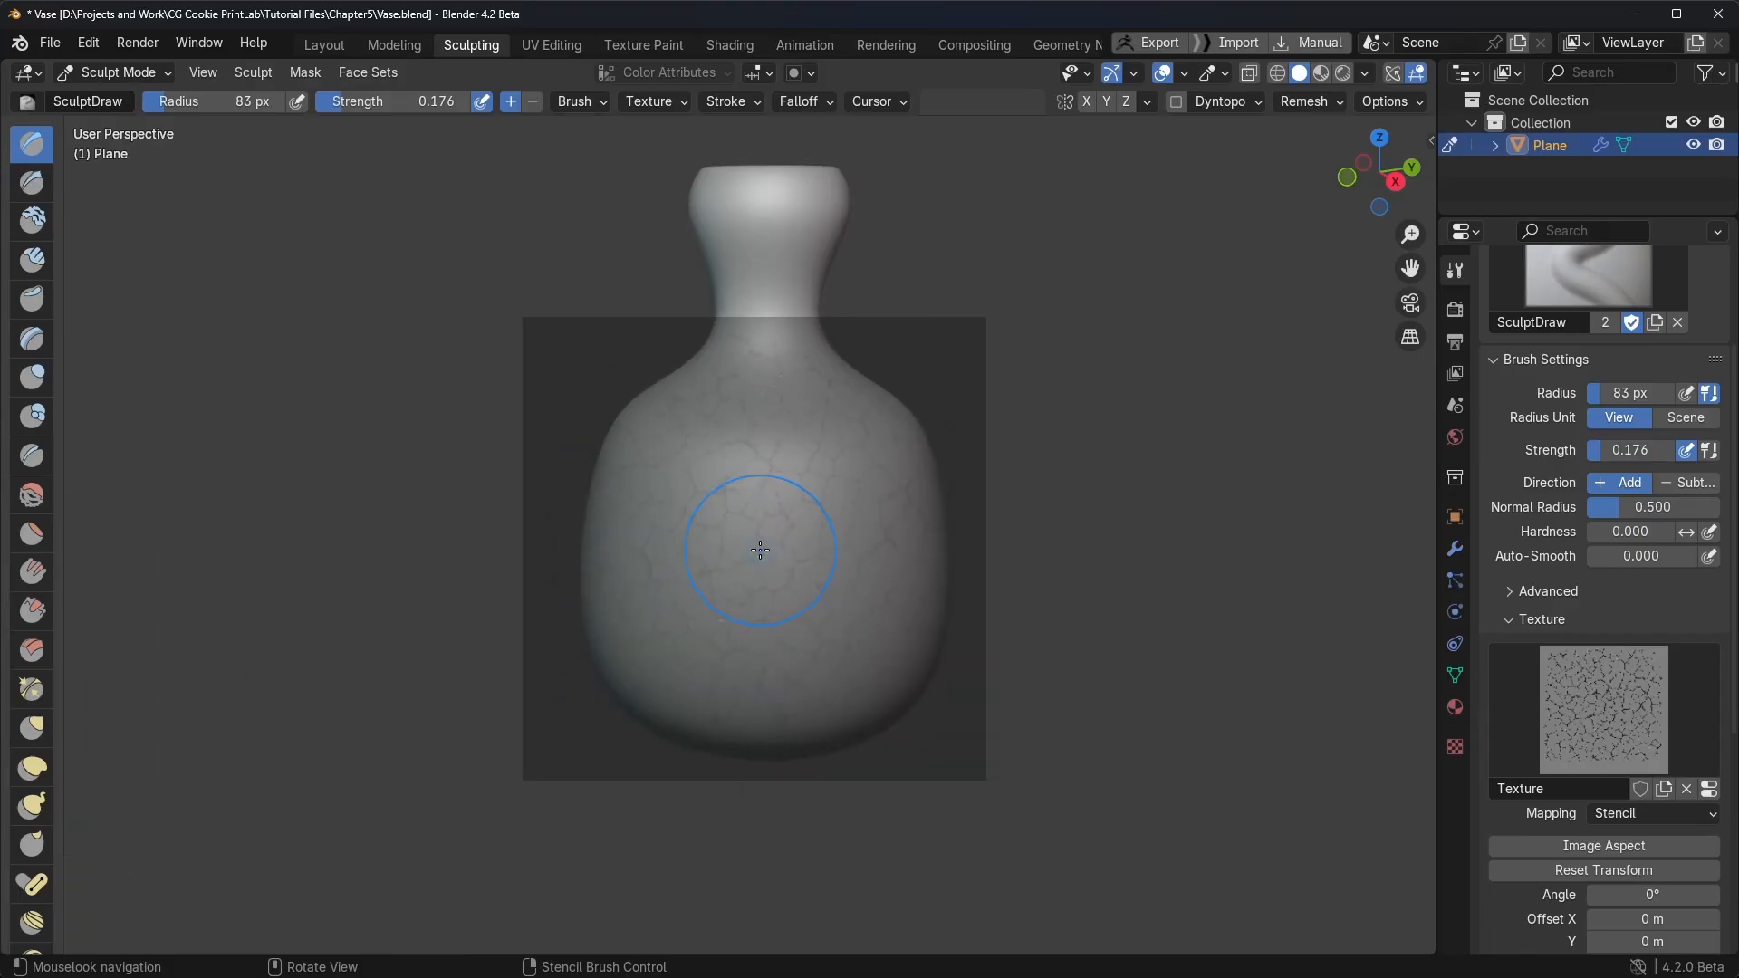
Step: Sculpt road cracks through the stencil across the upper front of the body and move the stencil off the vase
left_click_drag(715, 594, 776, 499)
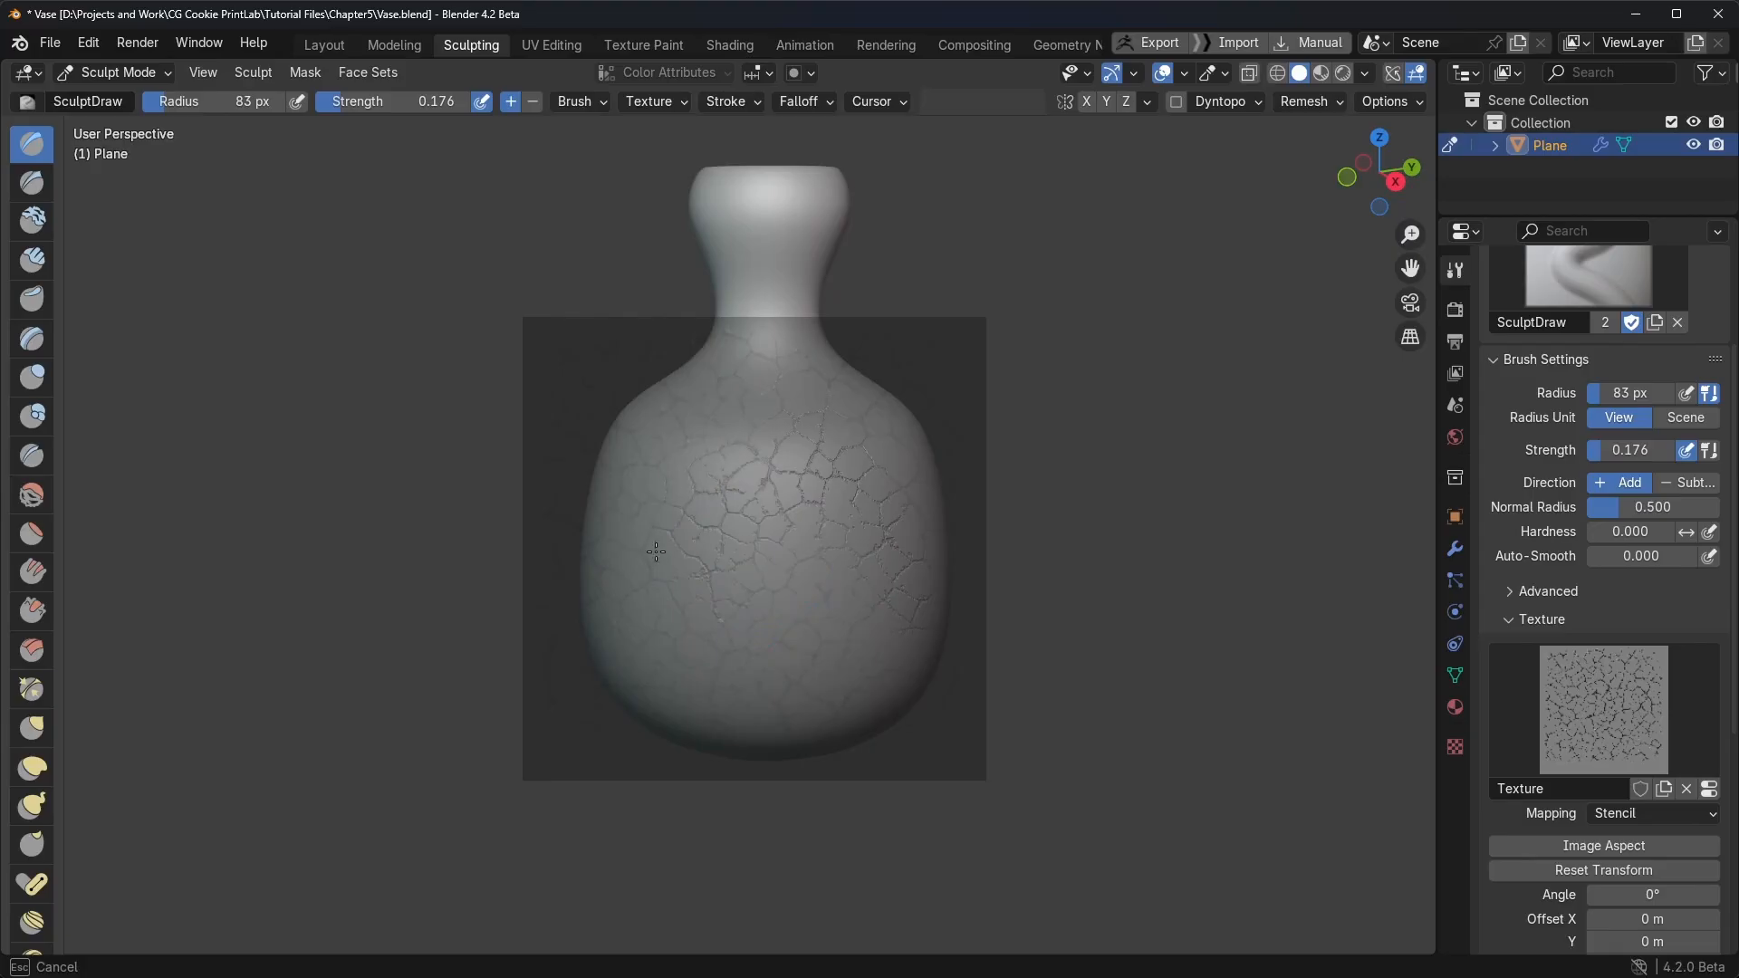
left_click_drag(656, 551, 602, 575)
mouse_move(602, 575)
right_mouse_down()
mouse_move(543, 718)
mouse_move(241, 797)
right_mouse_up()
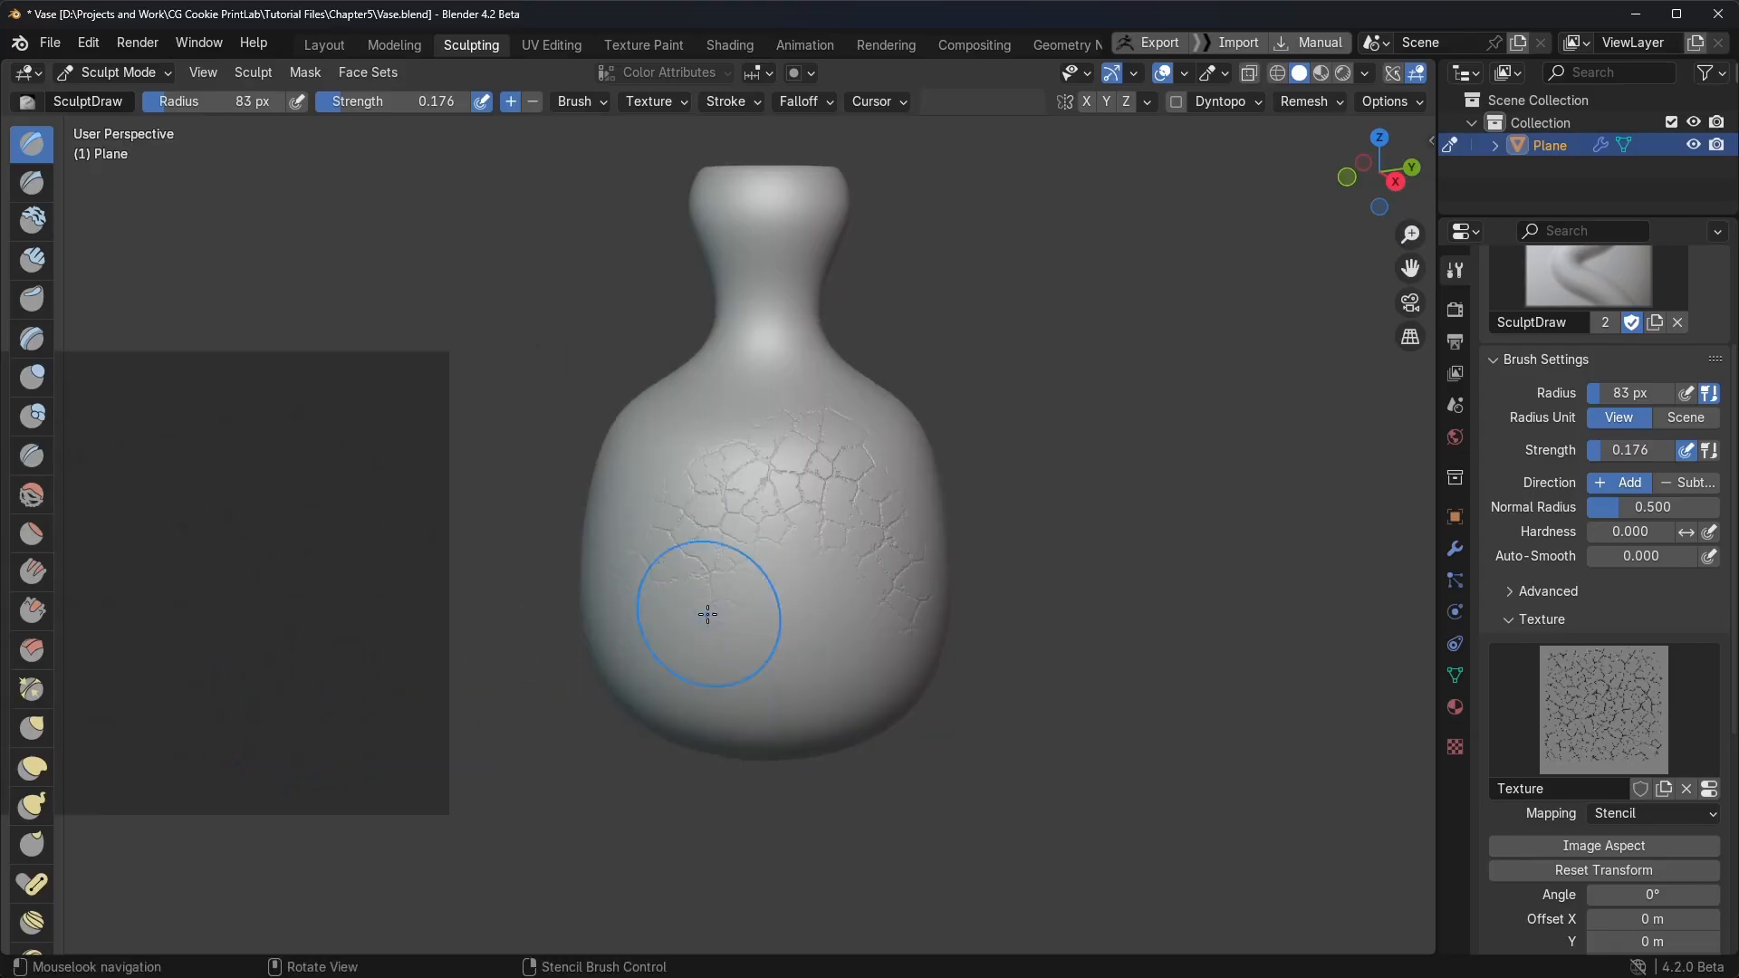
Step: Place the stencil over the neck, sculpt cracks around the rim and neck from several sides, and move the stencil away
mouse_move(683, 788)
middle_mouse_down()
mouse_move(680, 804)
mouse_move(831, 812)
mouse_move(873, 796)
middle_mouse_up()
mouse_move(290, 737)
right_mouse_down()
mouse_move(699, 601)
mouse_move(794, 591)
mouse_move(812, 400)
right_mouse_up()
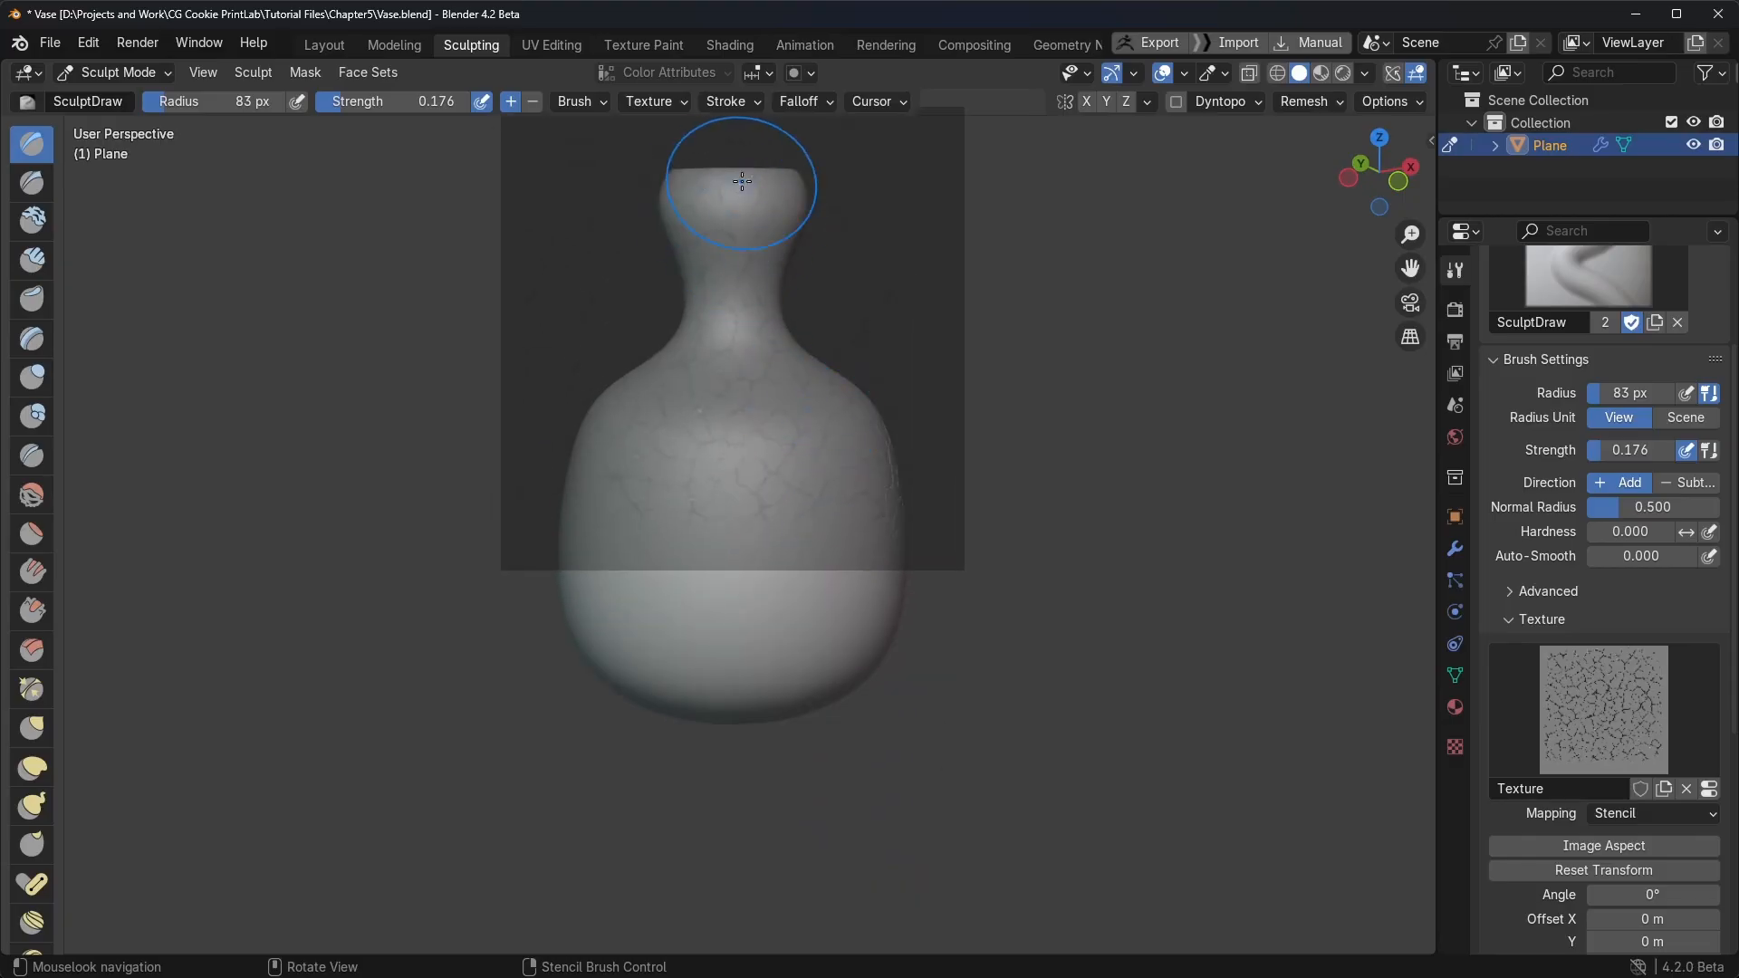
left_click_drag(772, 182, 689, 192)
mouse_move(579, 327)
right_mouse_down()
mouse_move(635, 323)
mouse_move(558, 328)
right_mouse_up()
middle_click_drag(578, 334, 774, 337)
left_click_drag(676, 192, 688, 201)
middle_click_drag(663, 283, 873, 290)
mouse_move(660, 194)
middle_mouse_down()
mouse_move(794, 258)
mouse_move(851, 255)
middle_mouse_up()
left_click_drag(759, 221, 674, 203)
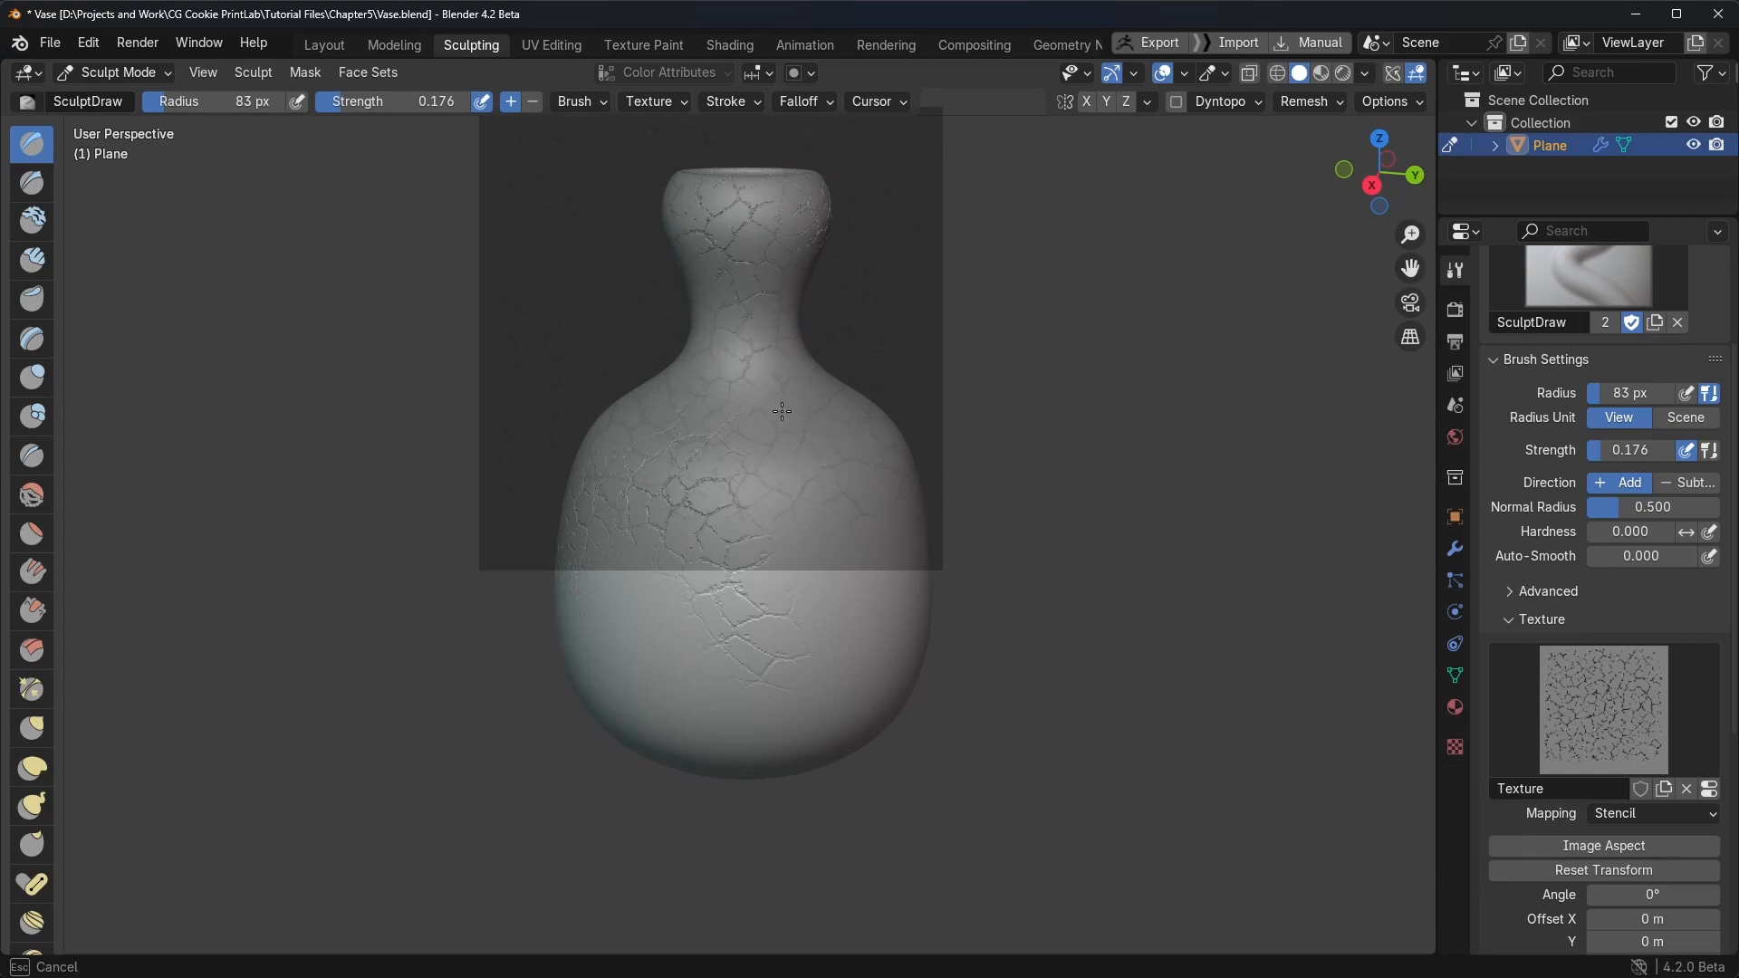
right_click_drag(528, 399, 97, 796)
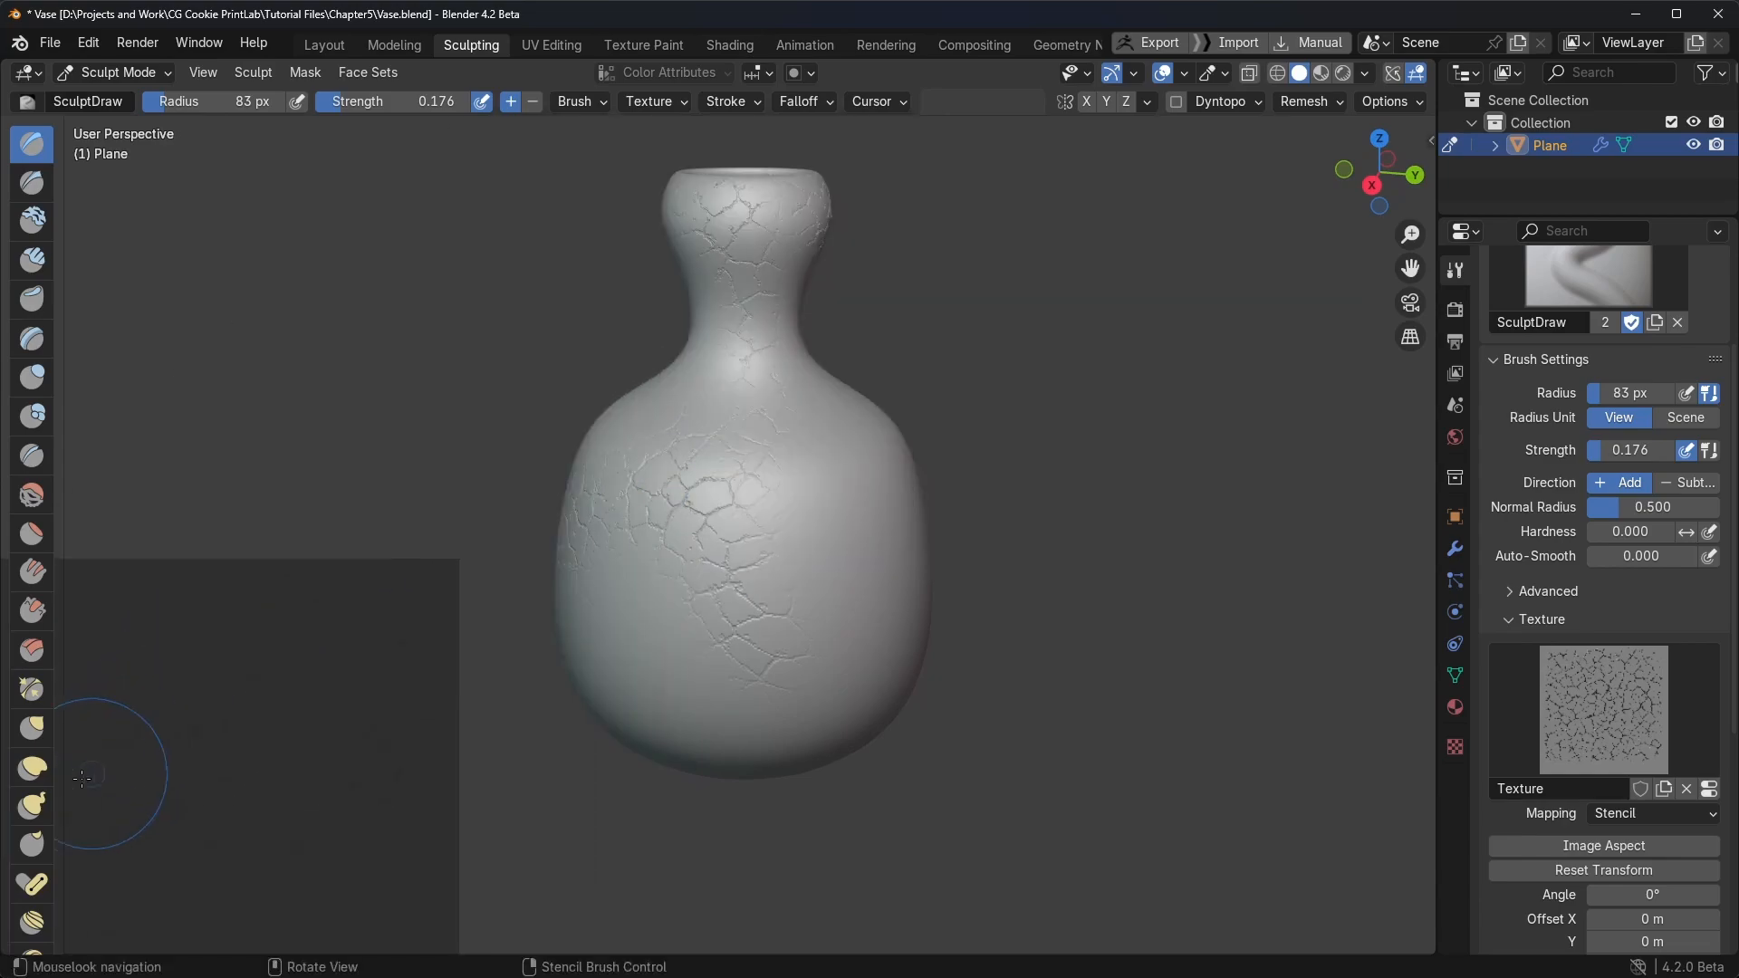
Step: Bring the stencil back over the vase body, enlarge it well beyond the vase, and sculpt larger cracks across the lower body
middle_click_drag(537, 580, 804, 516)
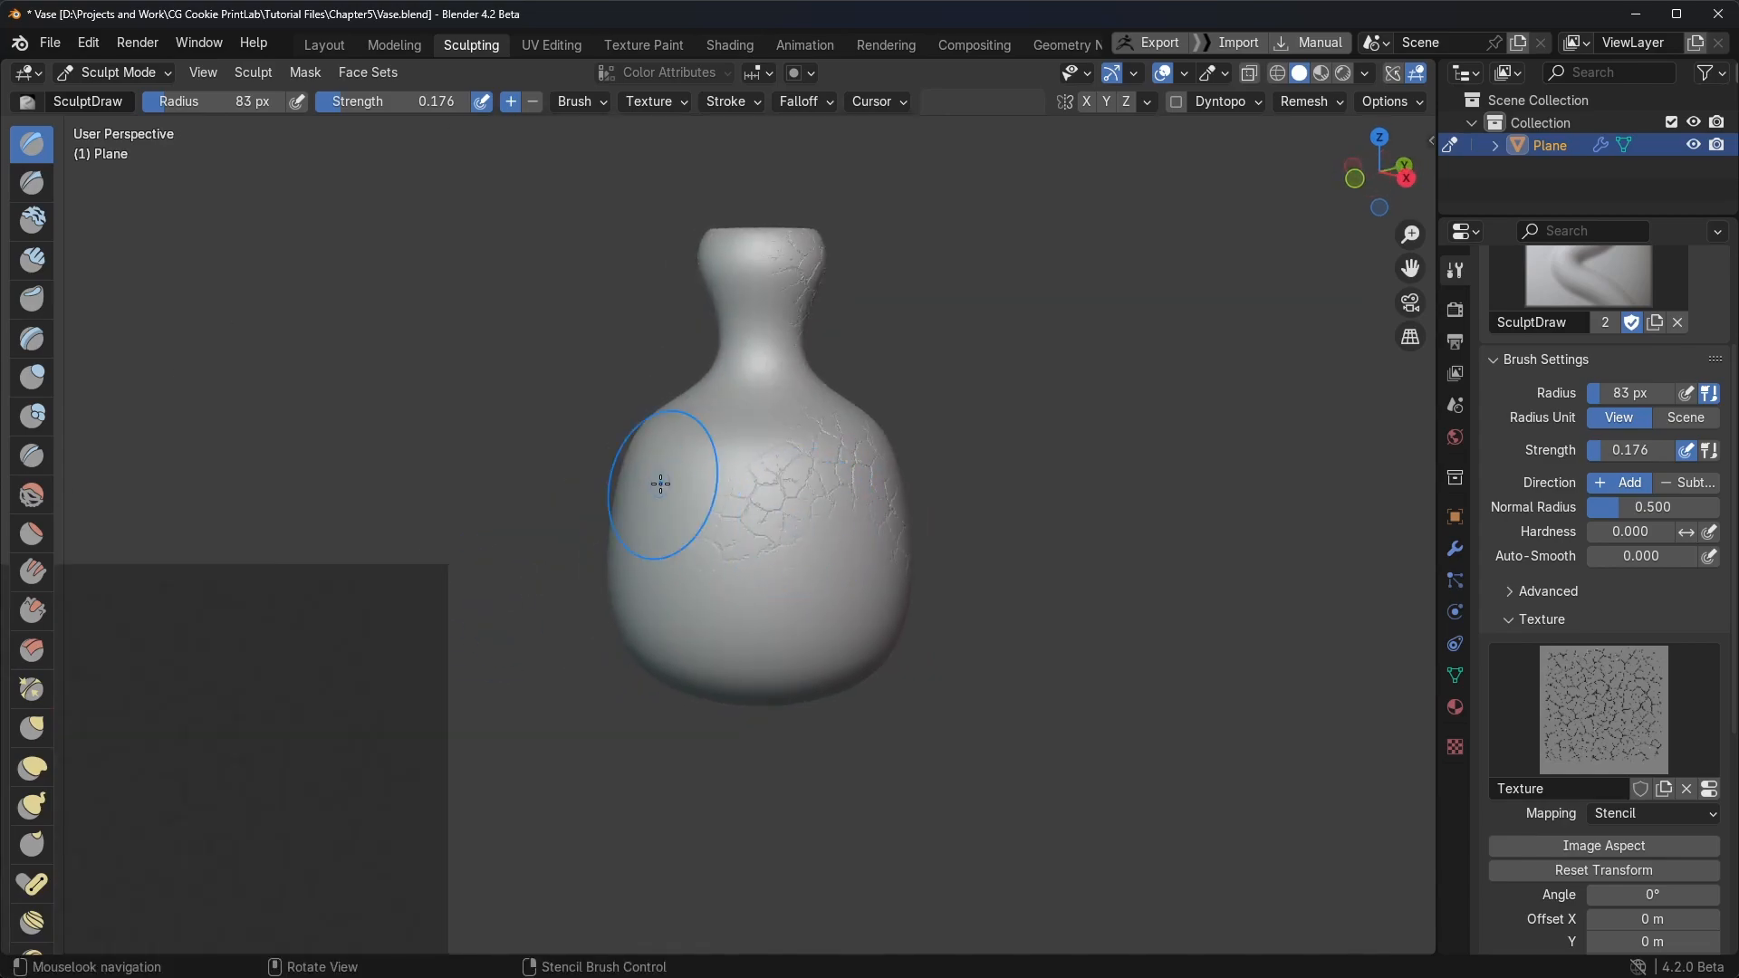
middle_click_drag(664, 481, 426, 484)
middle_click_drag(833, 492, 901, 507)
right_click_drag(414, 681, 758, 448)
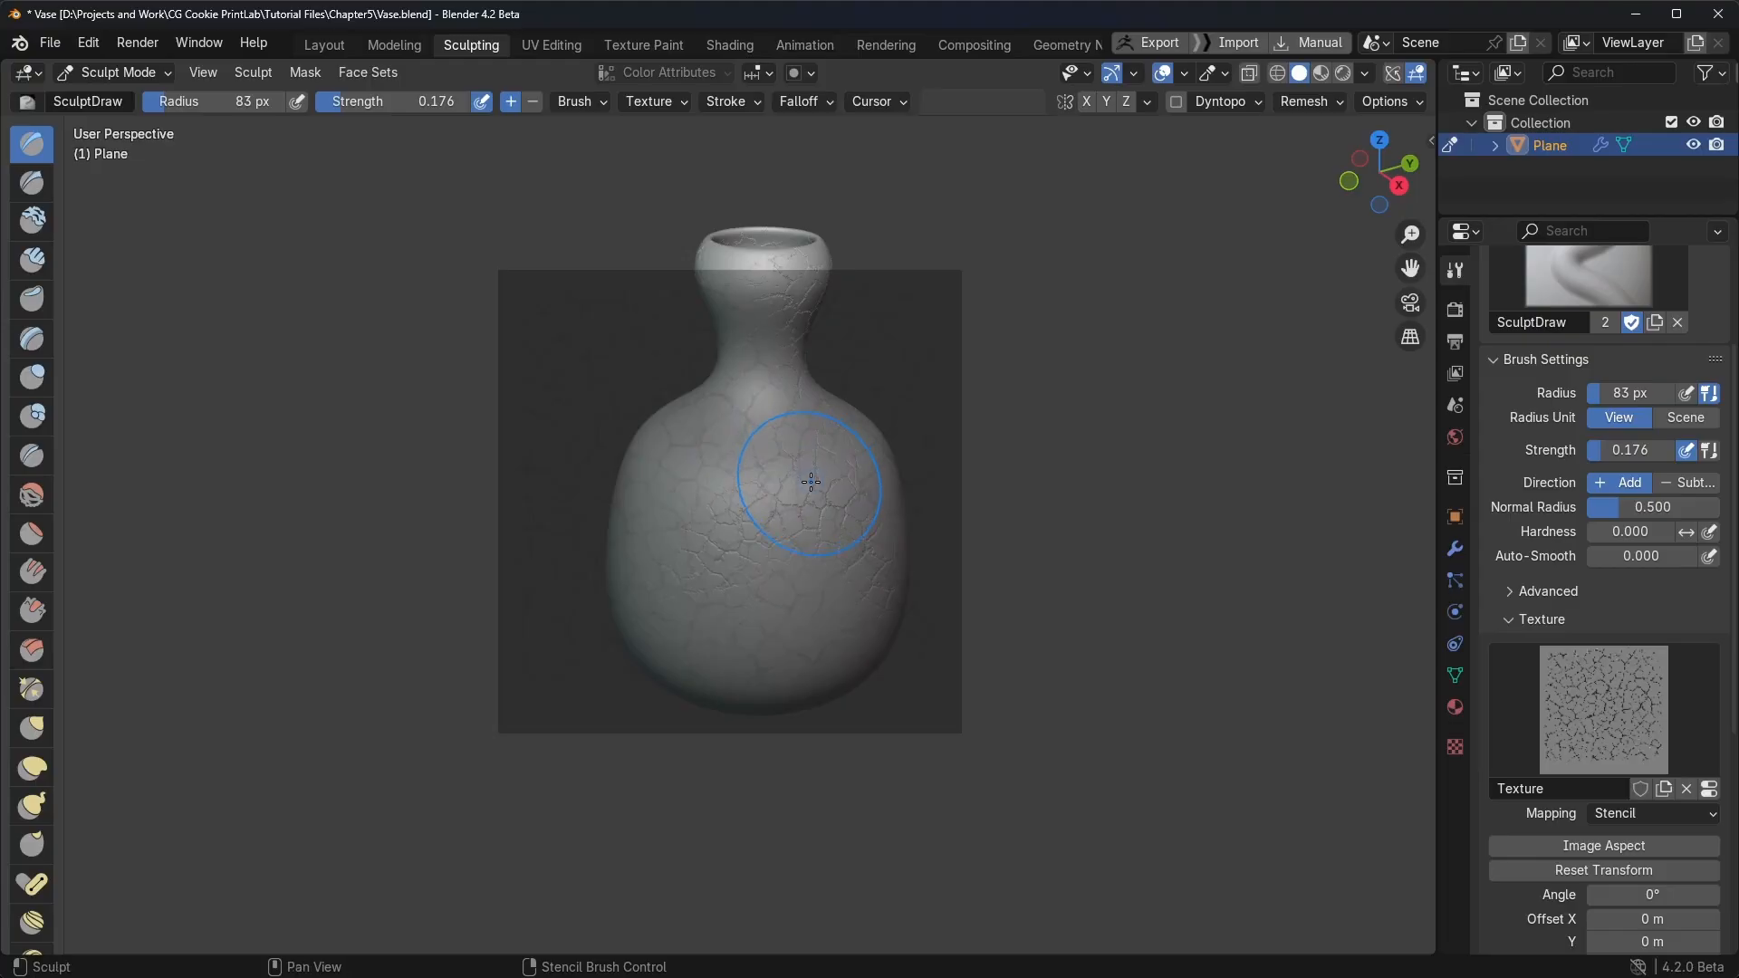
right_click_drag(810, 480, 906, 600, "shift")
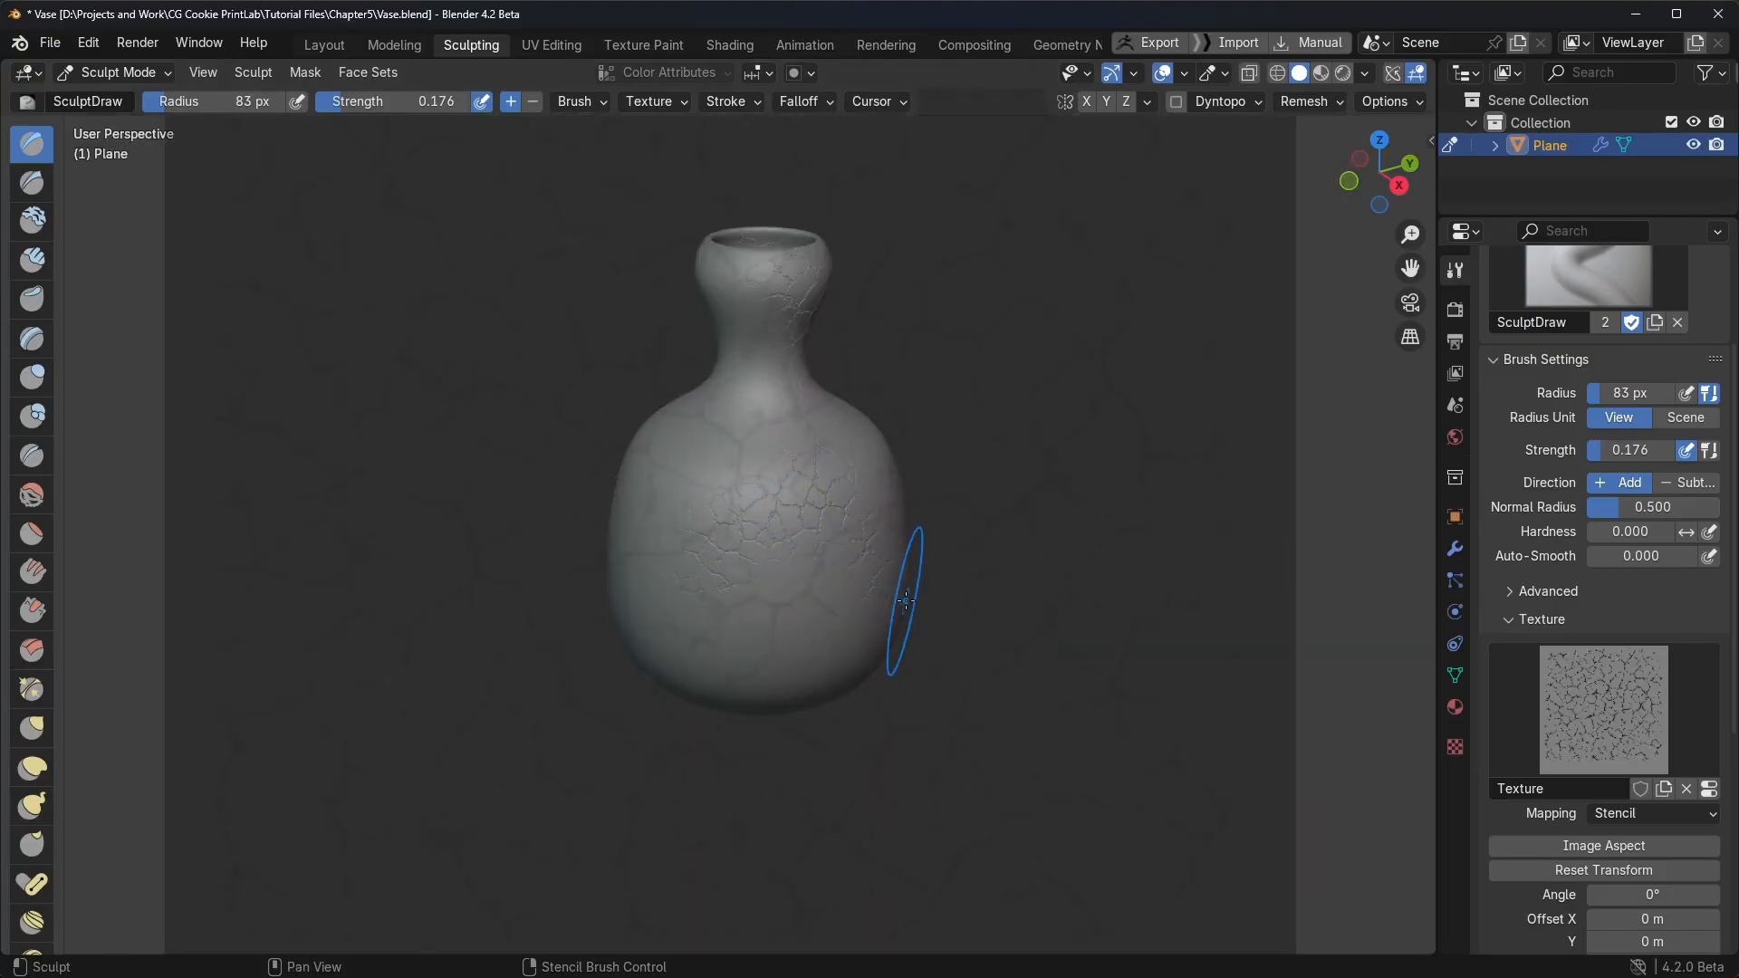
left_click_drag(905, 601, 746, 588)
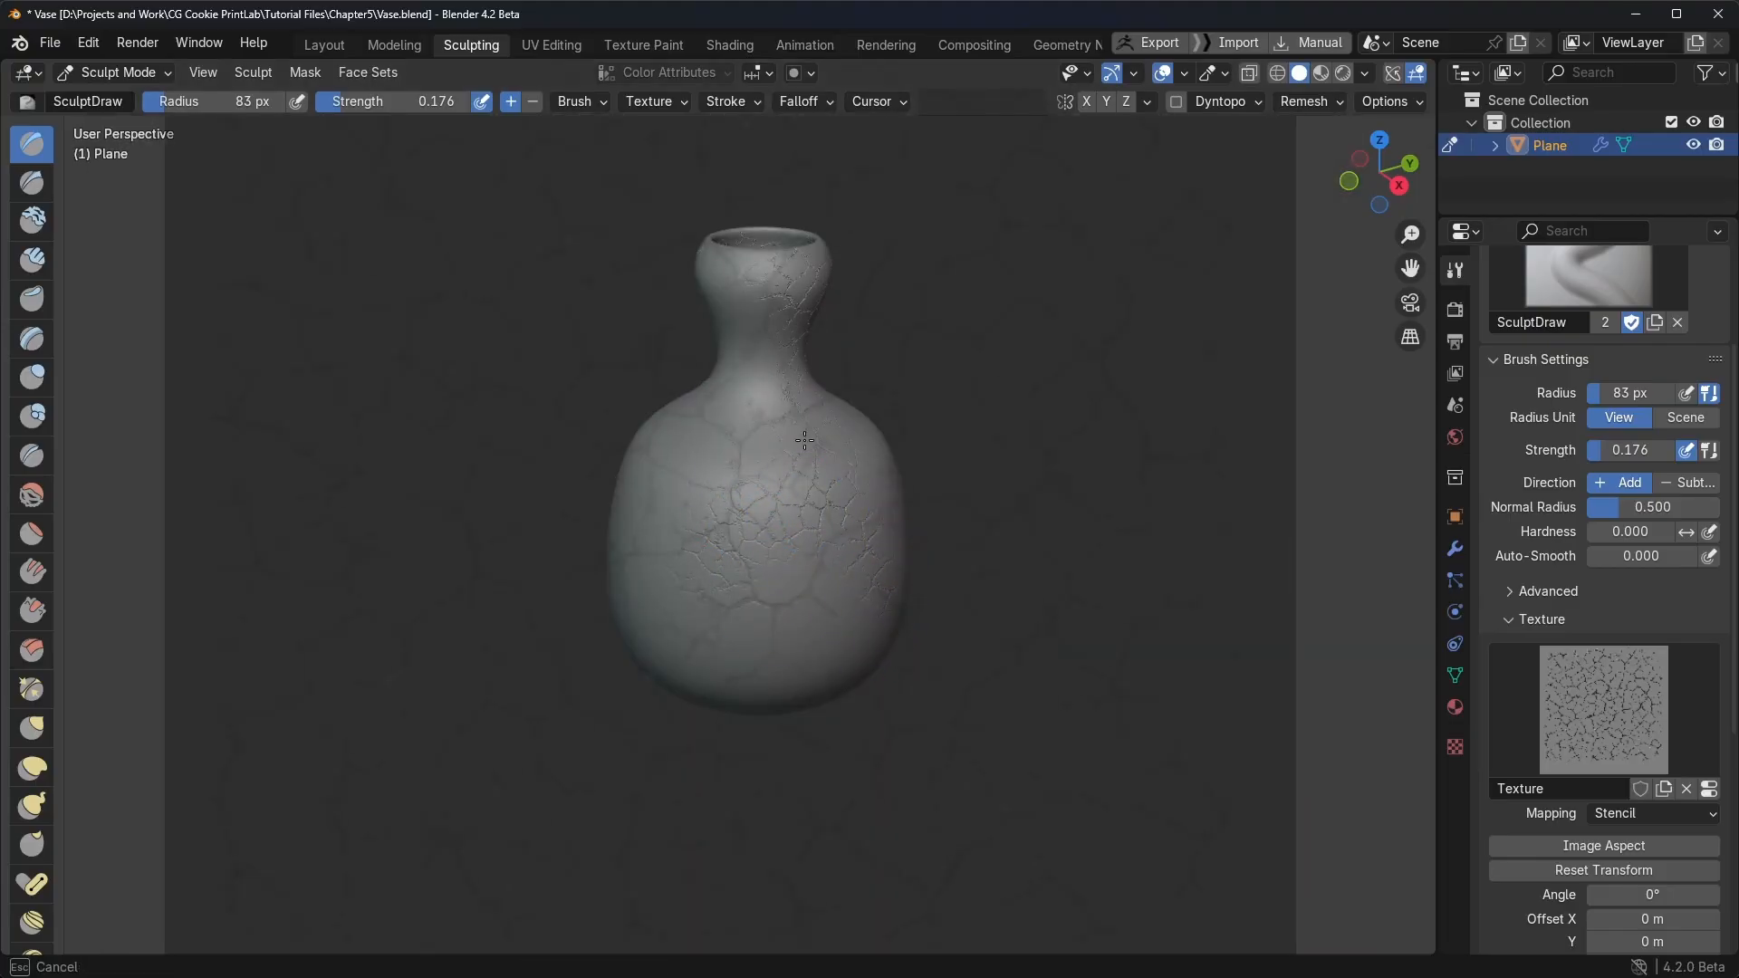
left_click_drag(710, 604, 820, 629)
Step: Rotate and reposition the enlarged stencil, and sculpt more large cracks on the plain side of the vase body
right_click_drag(930, 584, 119, 589)
middle_click_drag(627, 612, 689, 587)
right_click_drag(281, 661, 703, 650)
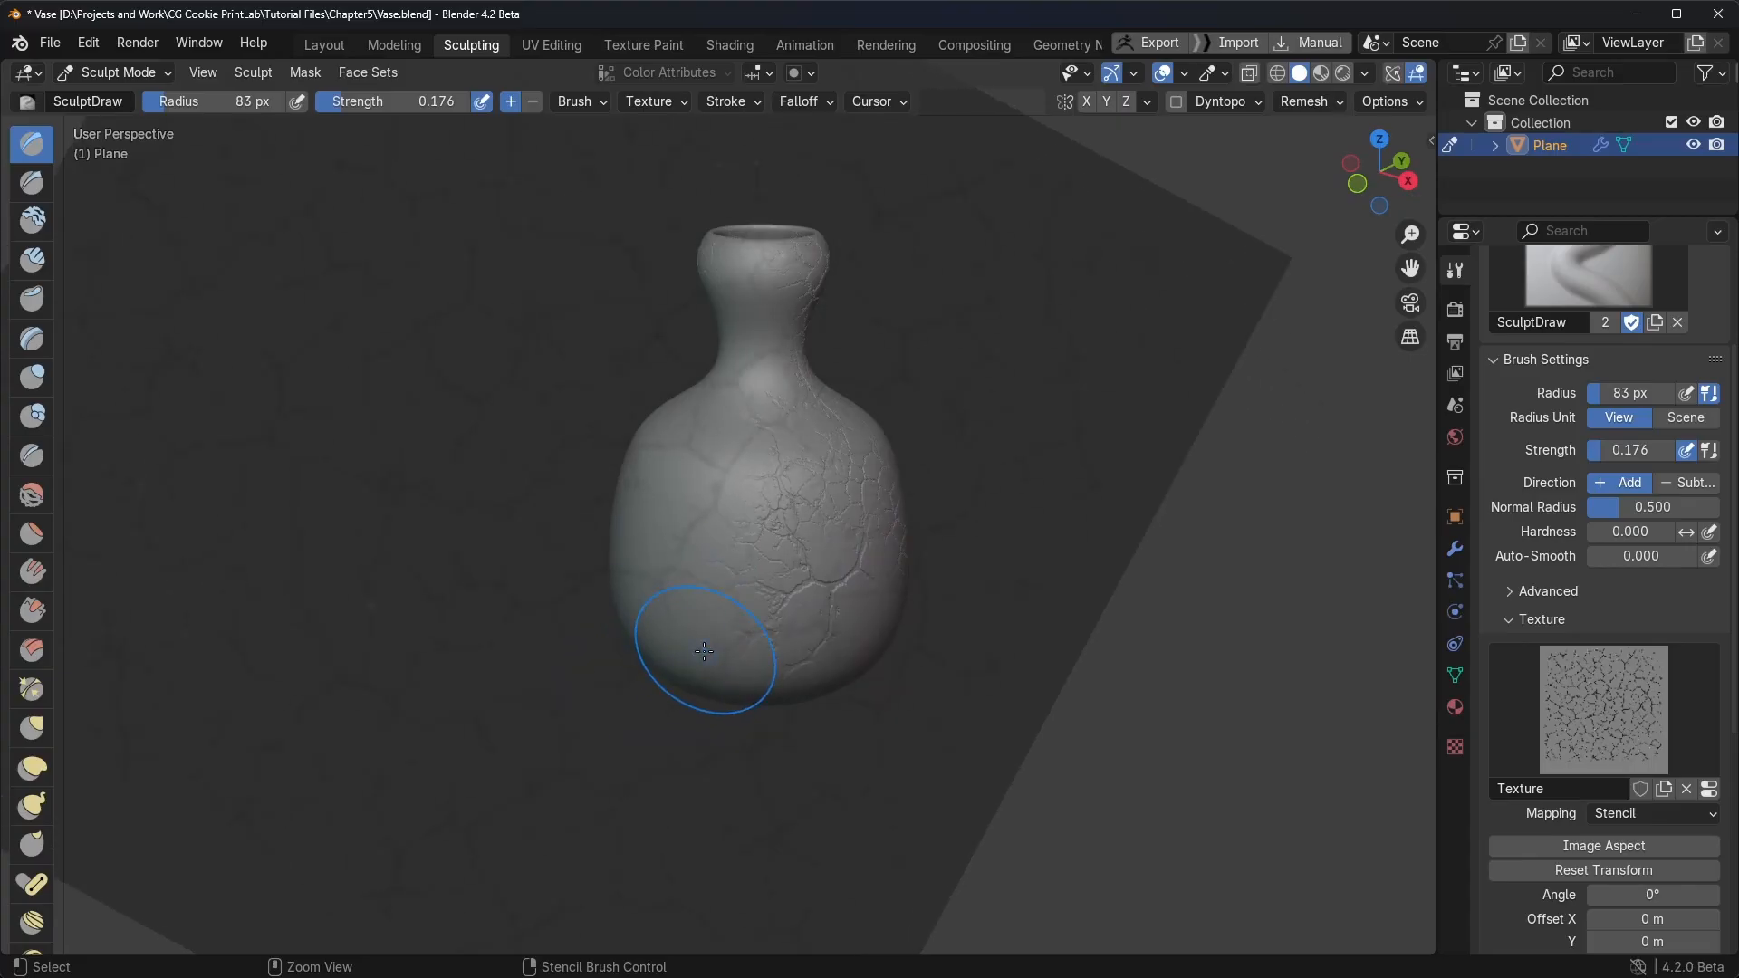
mouse_move(711, 629)
middle_mouse_down()
mouse_move(730, 610)
mouse_move(787, 620)
middle_mouse_up()
left_click_drag(725, 604, 732, 523)
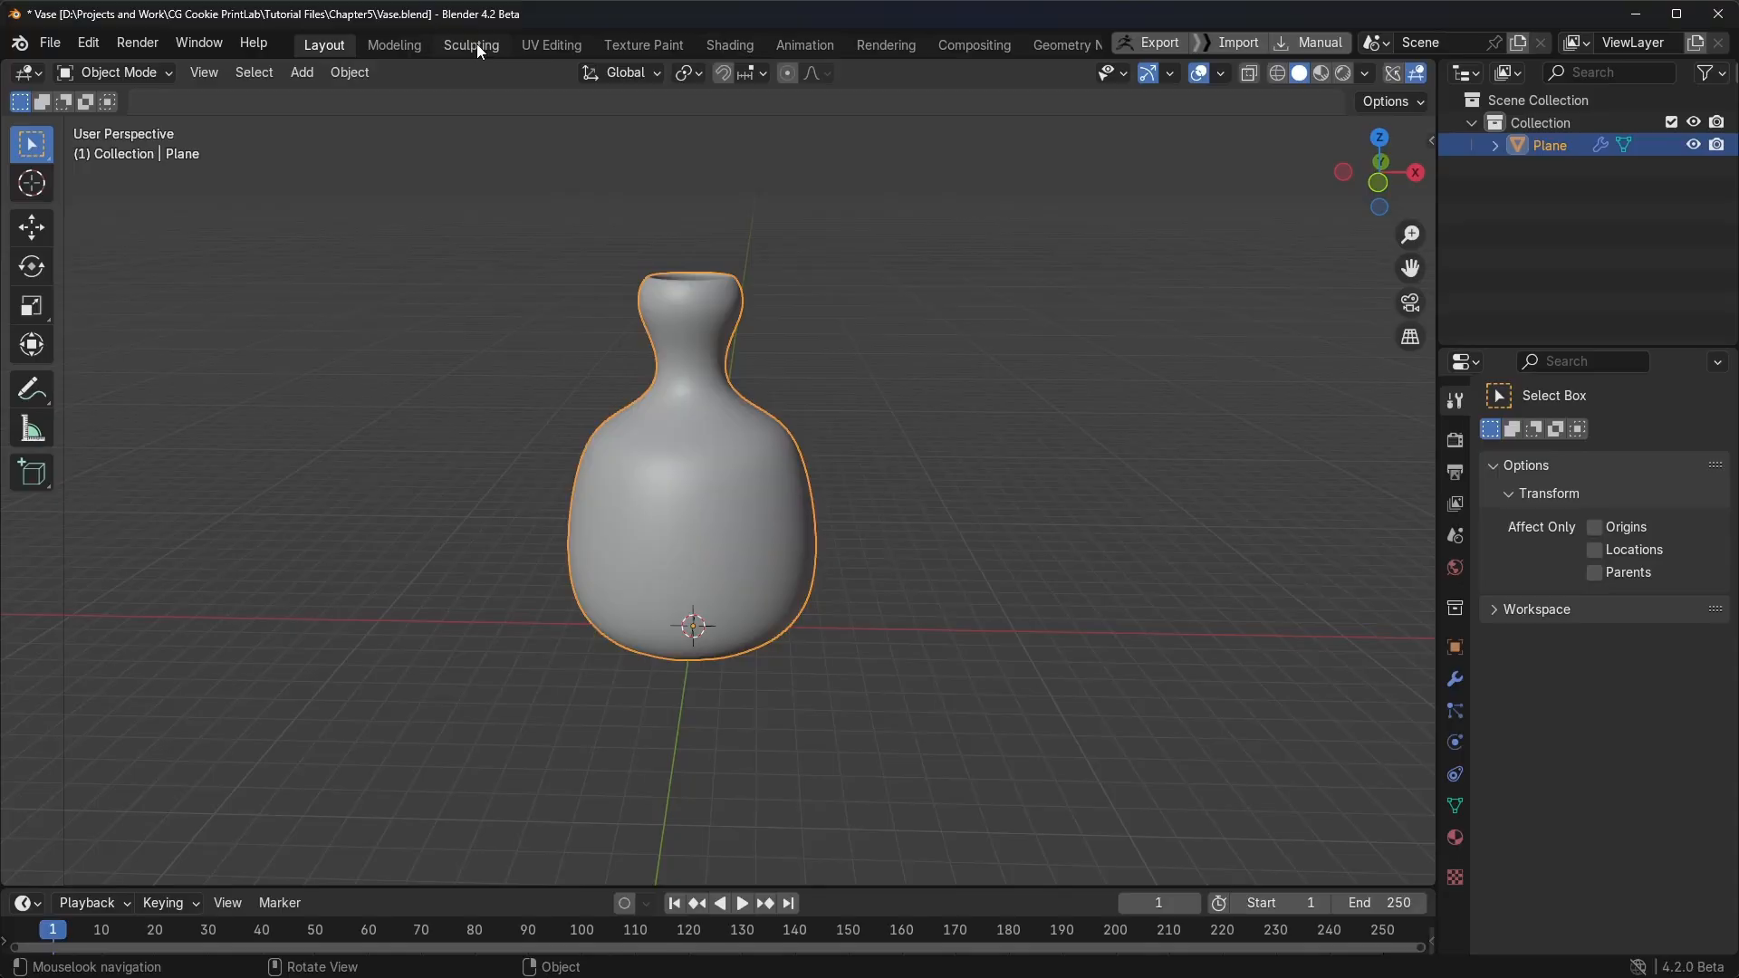
Step: In the Sculpting workspace, set the radial symmetry around Z to 6 and sculpt a stroke on the front of the vase body
left_click(471, 44)
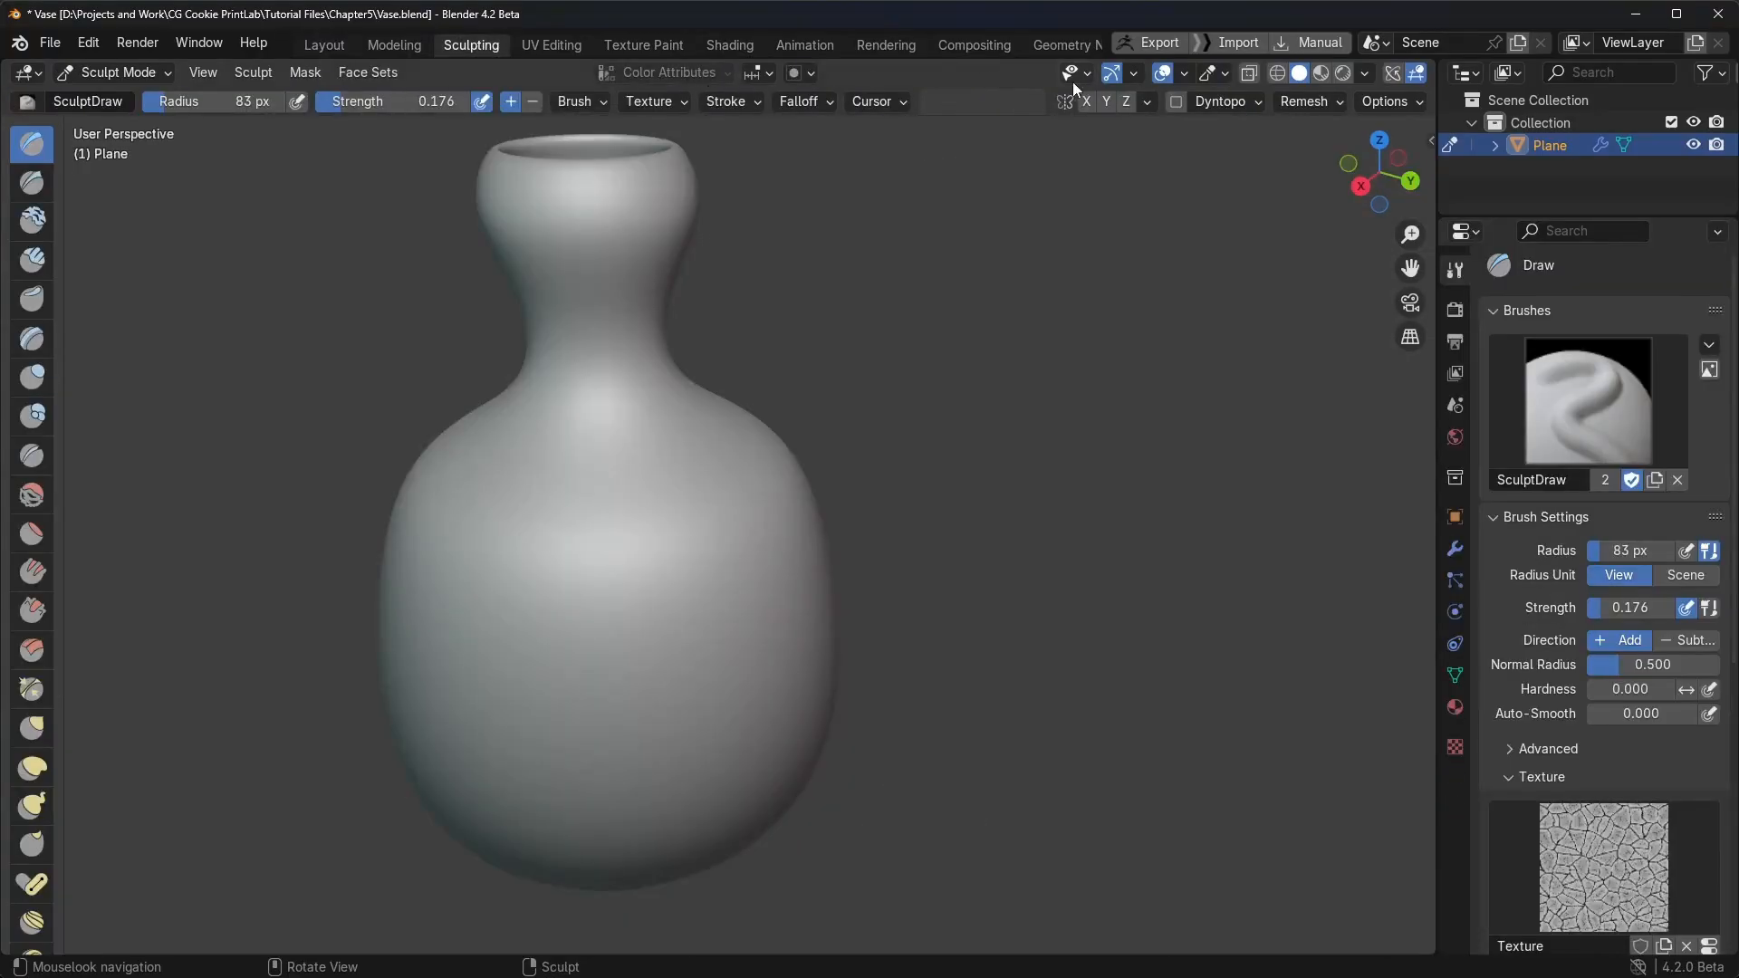
left_click(1147, 100)
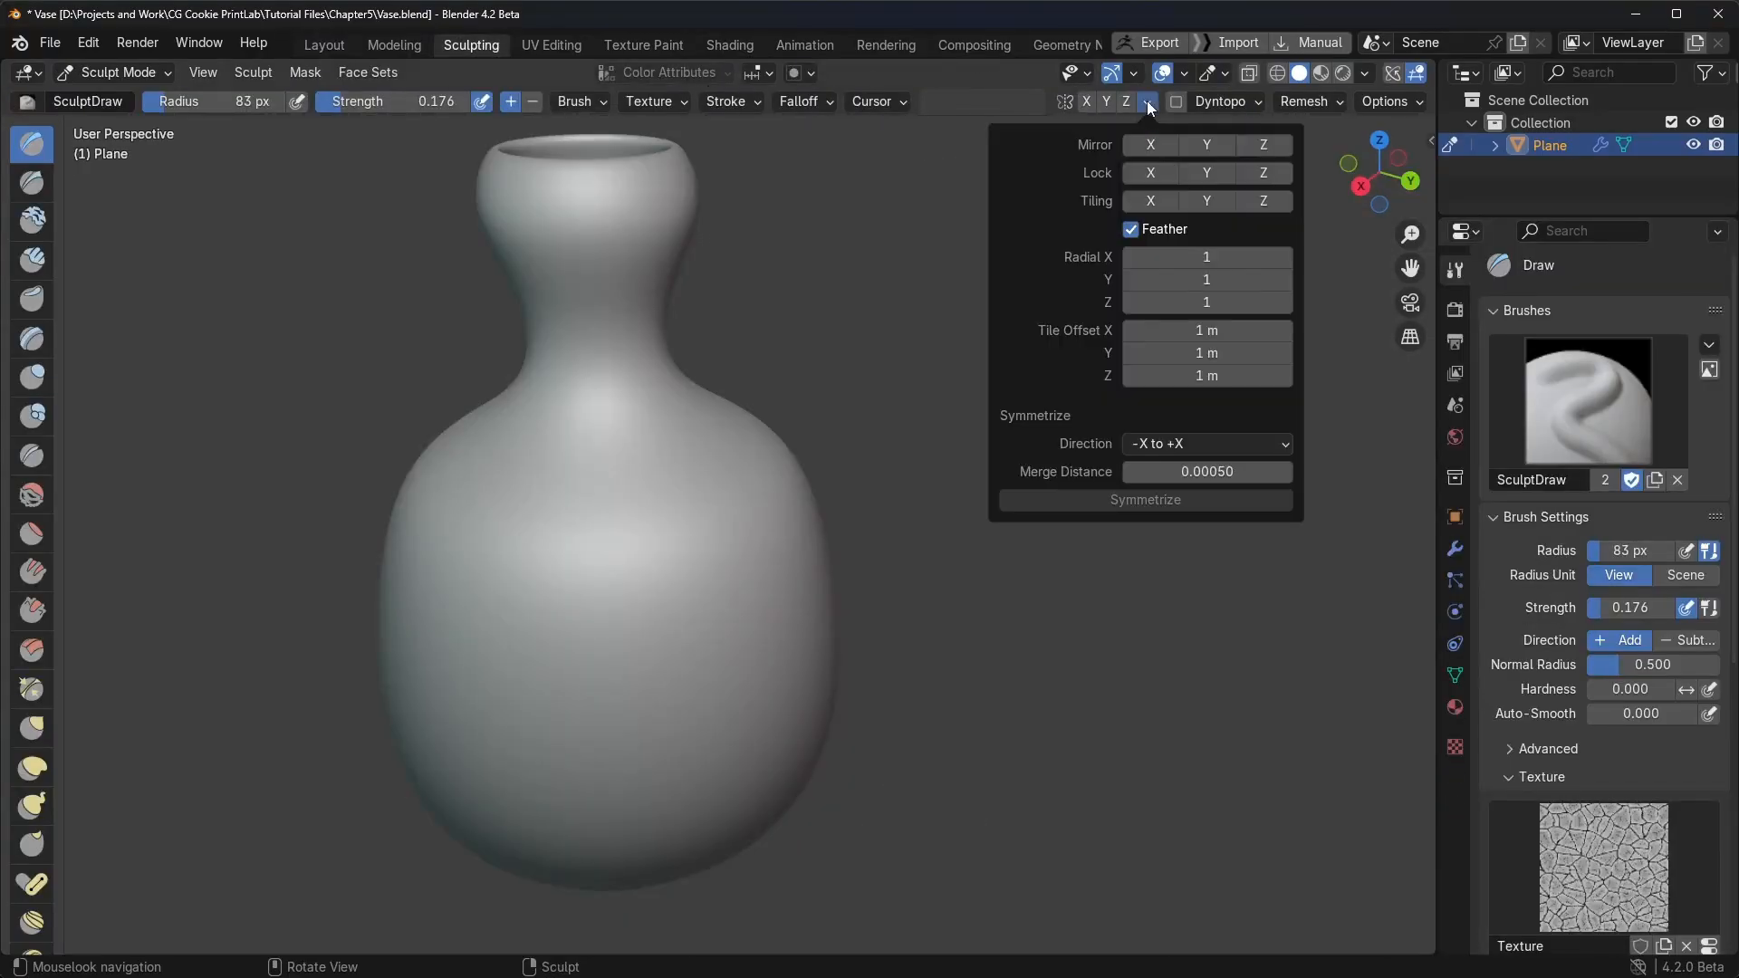
left_click(1201, 303)
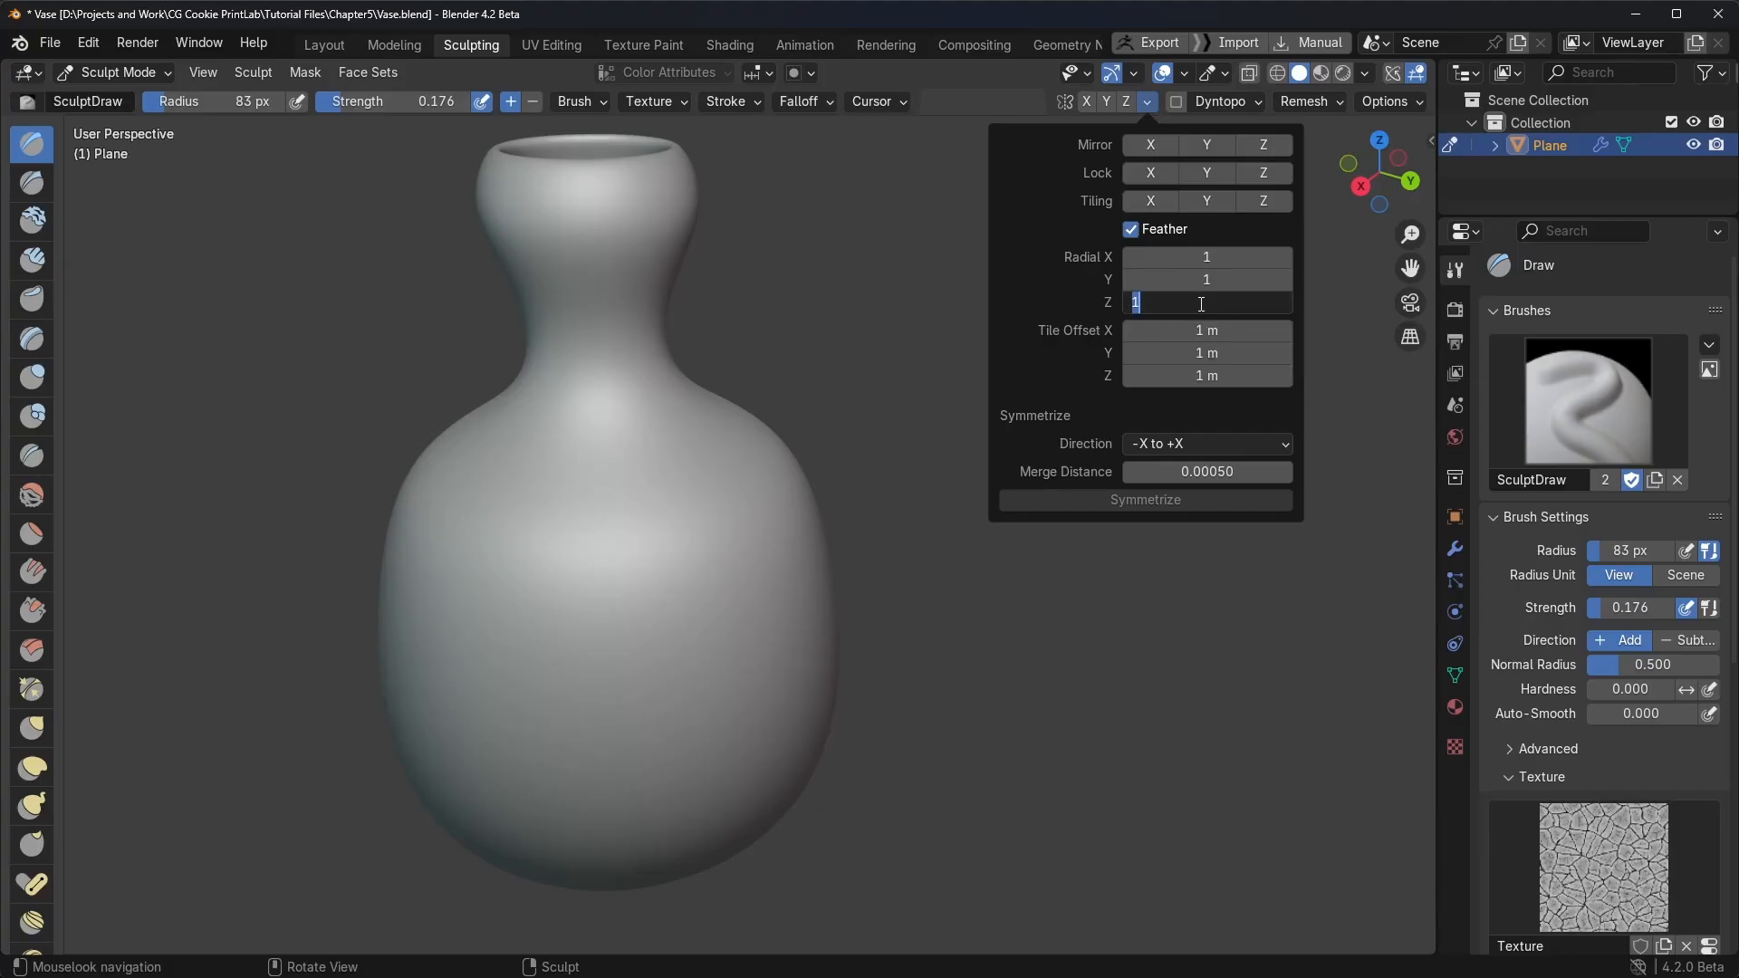
key("Return")
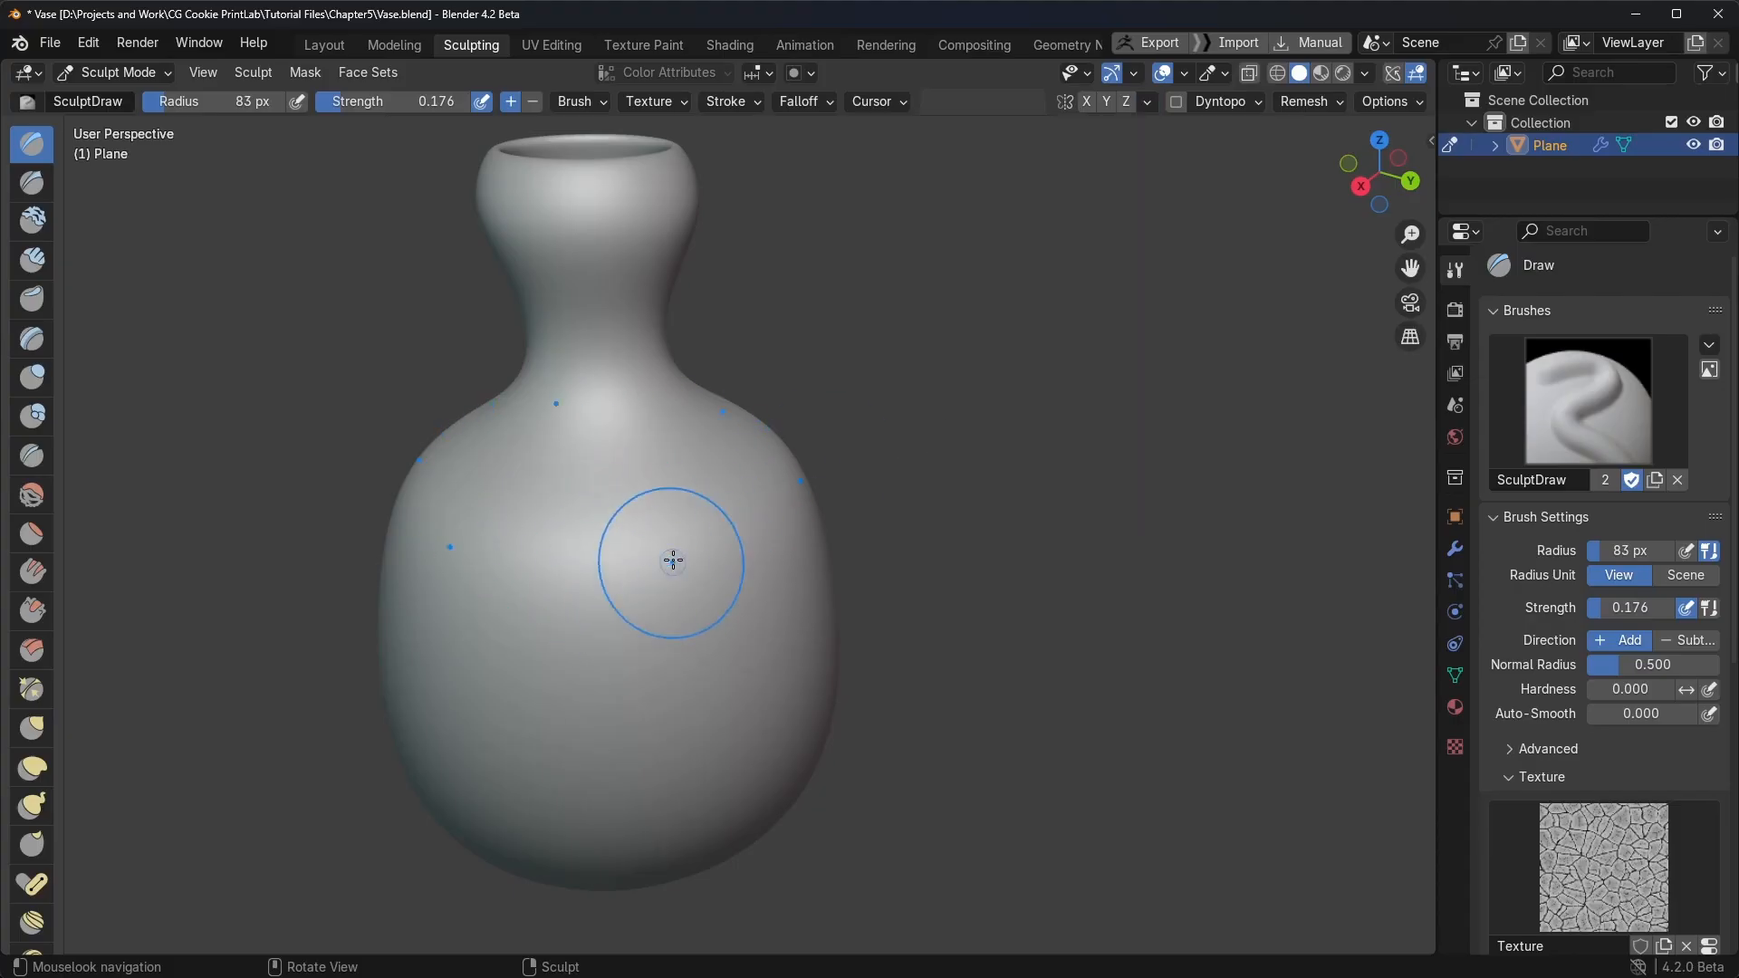
mouse_move(575, 547)
left_mouse_down()
mouse_move(691, 613)
mouse_move(662, 465)
mouse_move(572, 489)
mouse_move(541, 650)
mouse_move(471, 643)
left_mouse_up()
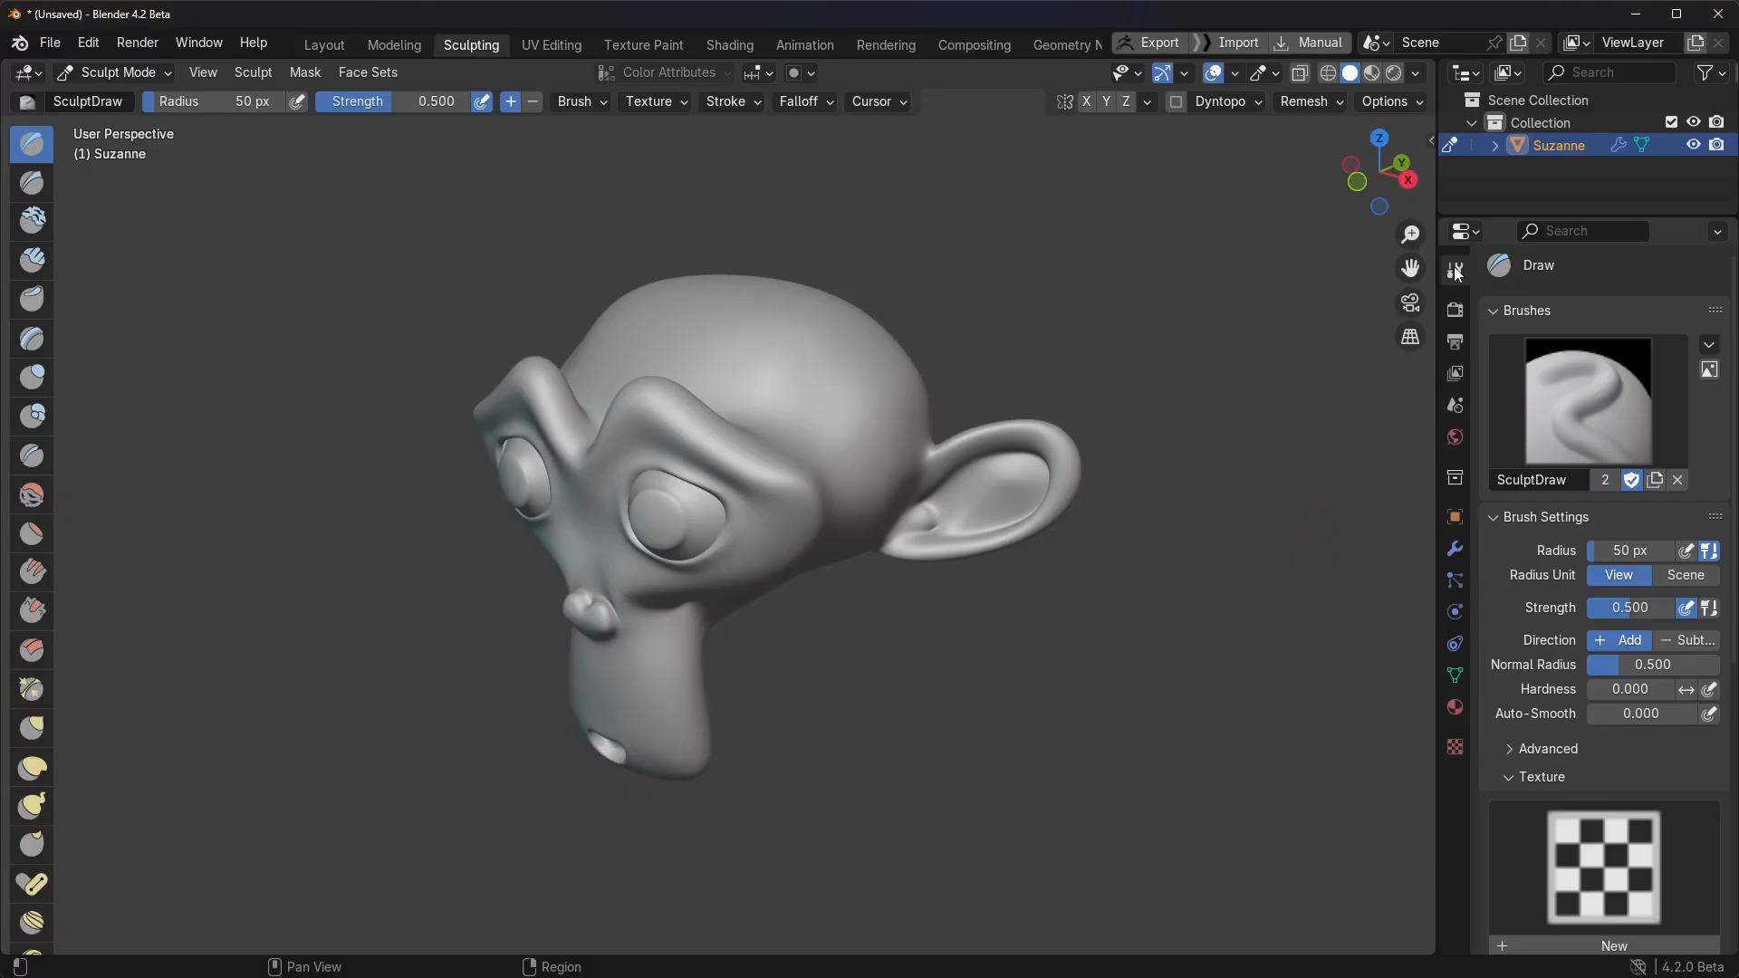
Step: Reset the Draw brush to its default settings
left_click(1710, 346)
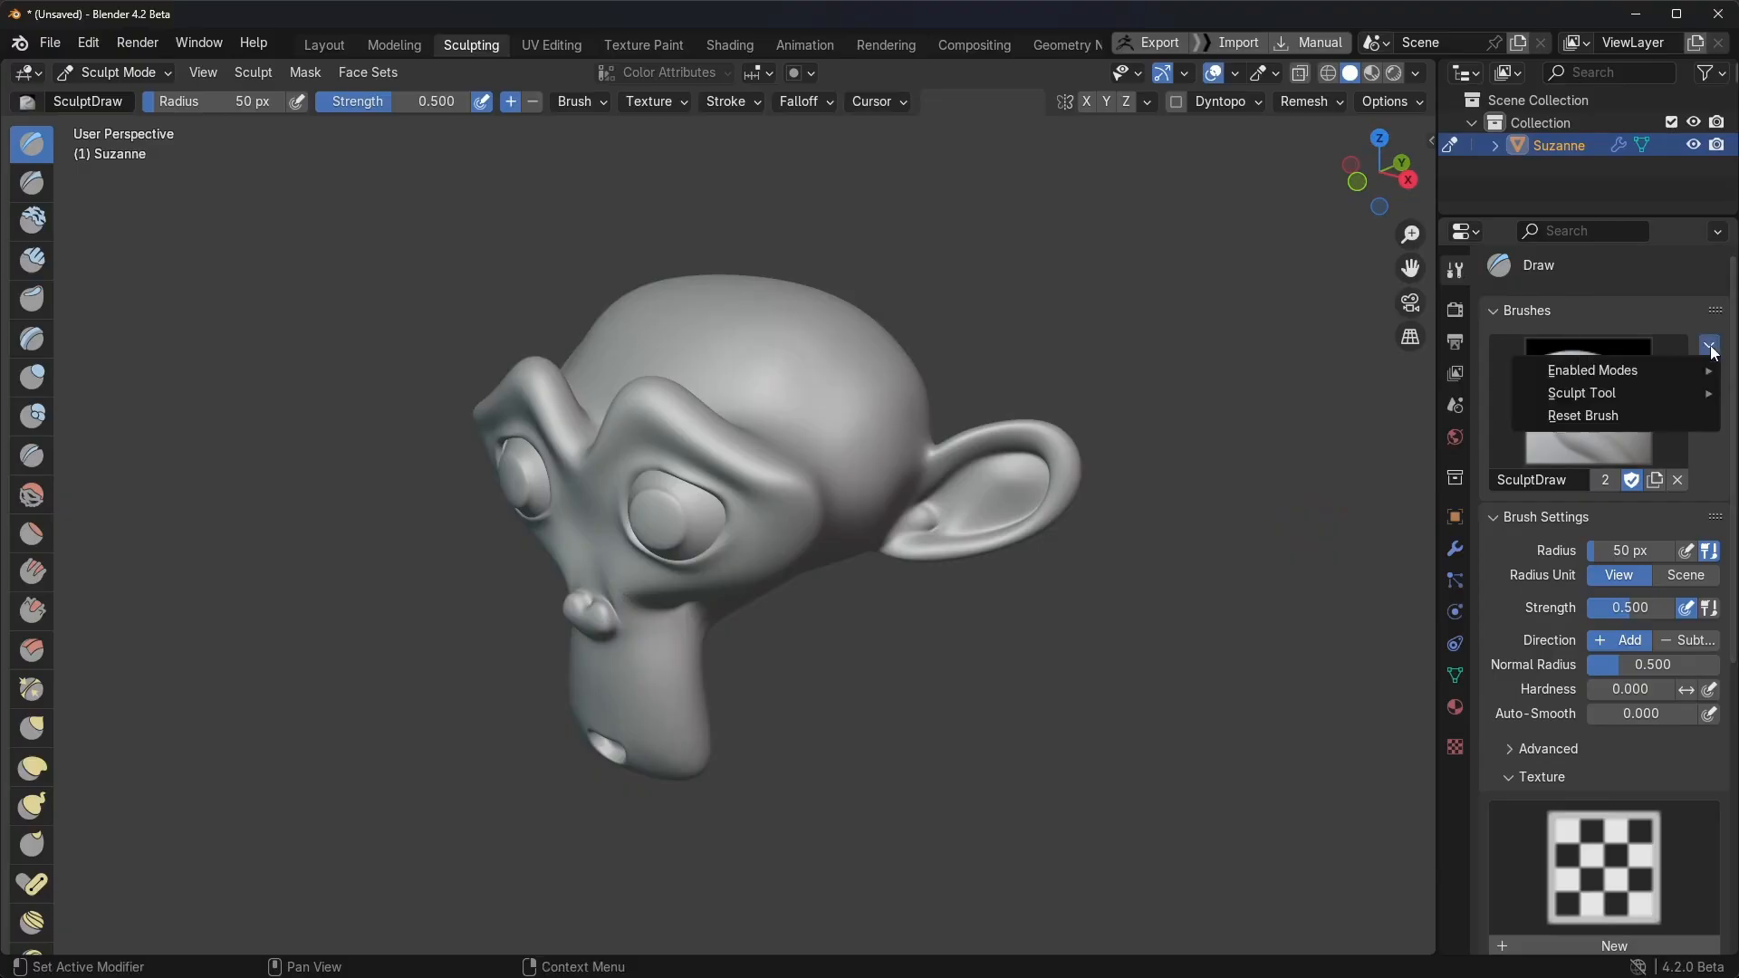
left_click(1579, 416)
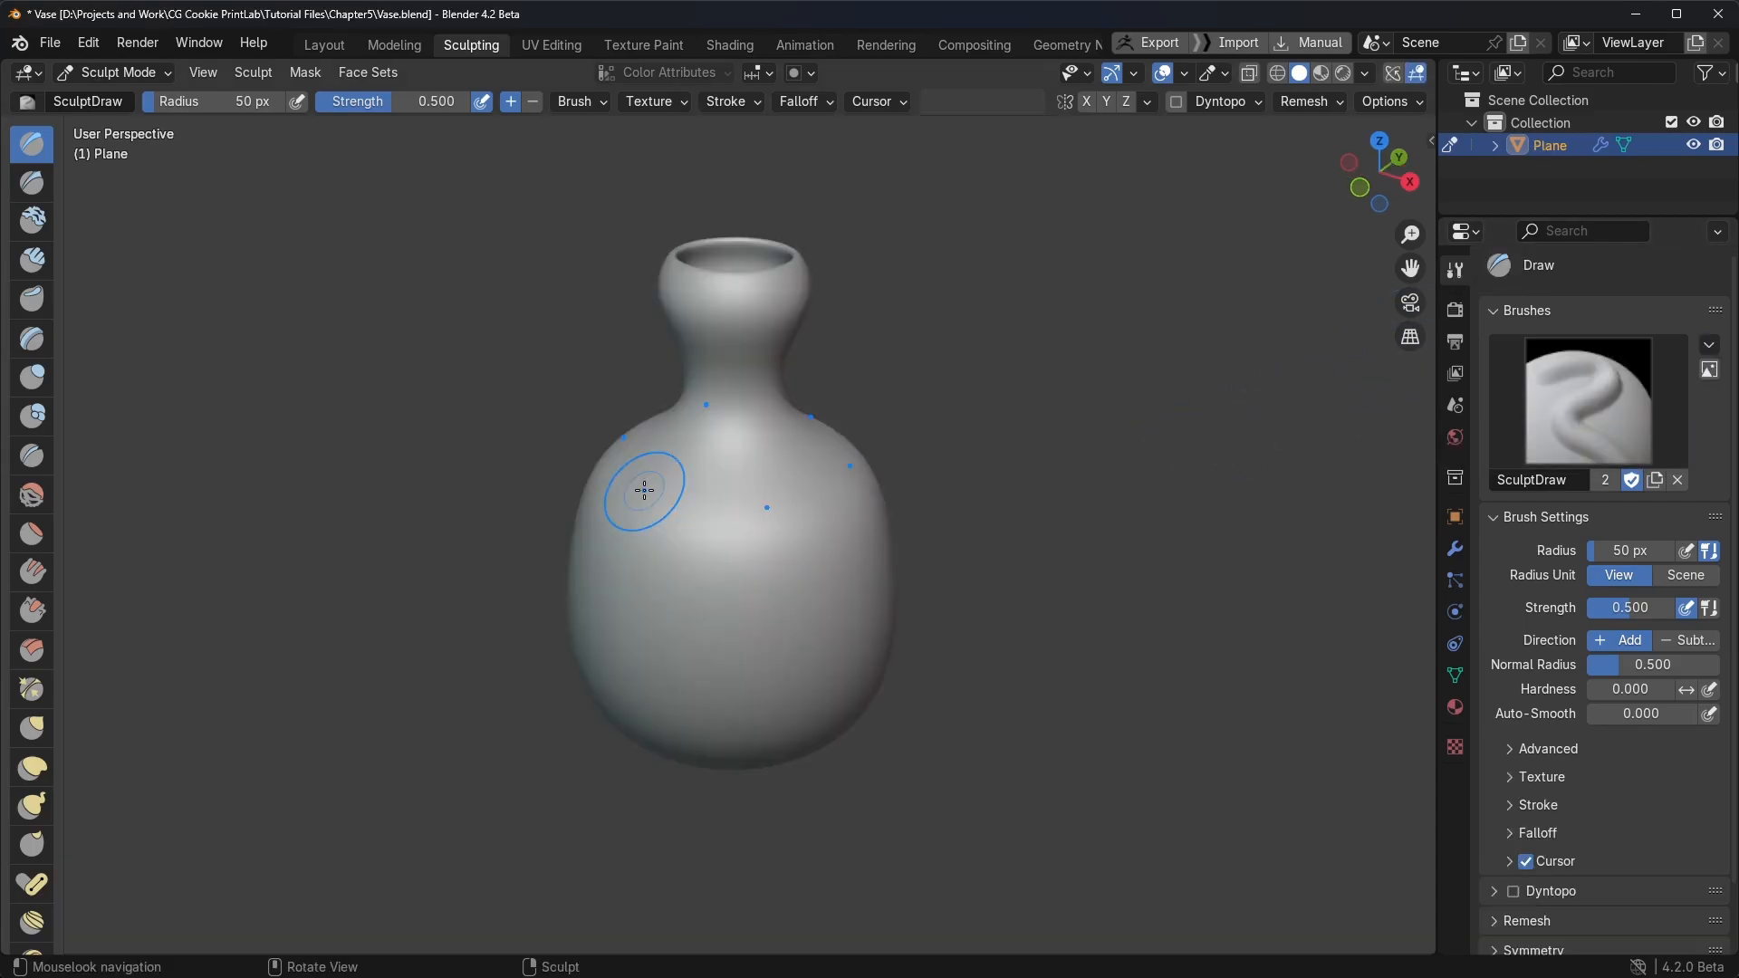
Step: Try a broad wavy Draw stroke with a 50 px radius across the upper vase body, and undo it
mouse_move(640, 493)
left_mouse_down()
mouse_move(668, 489)
mouse_move(685, 547)
mouse_move(729, 589)
mouse_move(800, 566)
left_mouse_up()
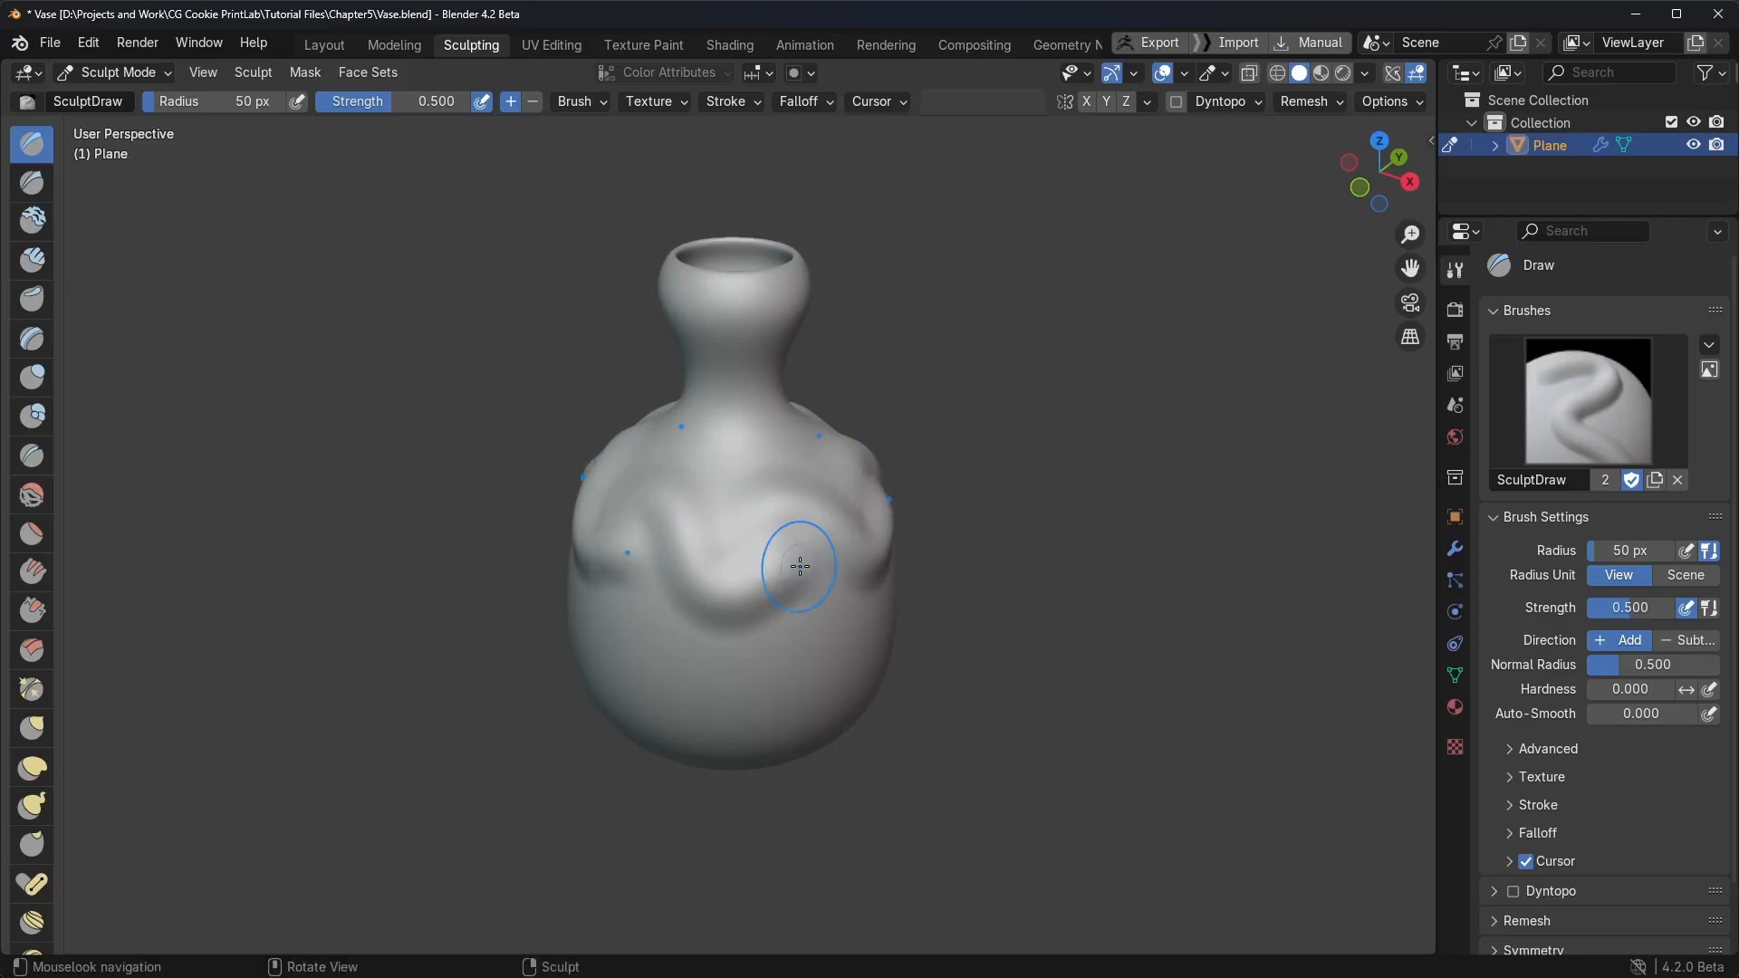
middle_click_drag(1033, 595, 1075, 594)
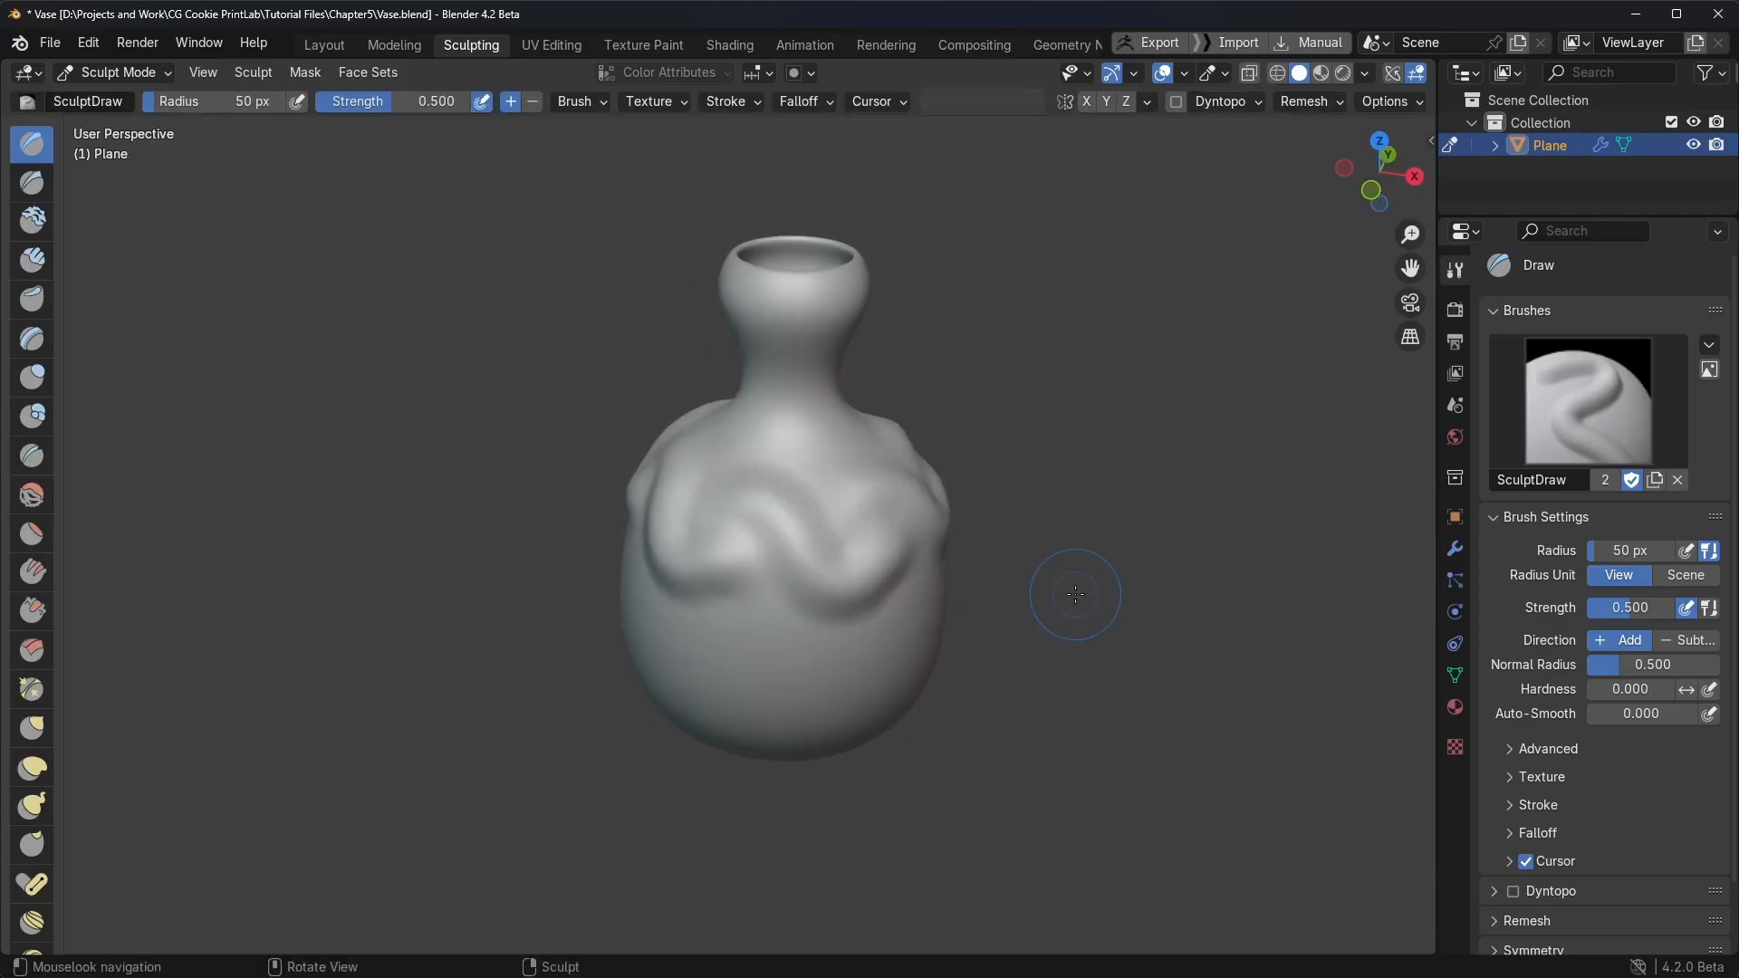
key("ctrl+z")
Step: Reduce the brush radius to about 15 px and sculpt a wavy band around the shoulder and wavy lines up the neck
key("f")
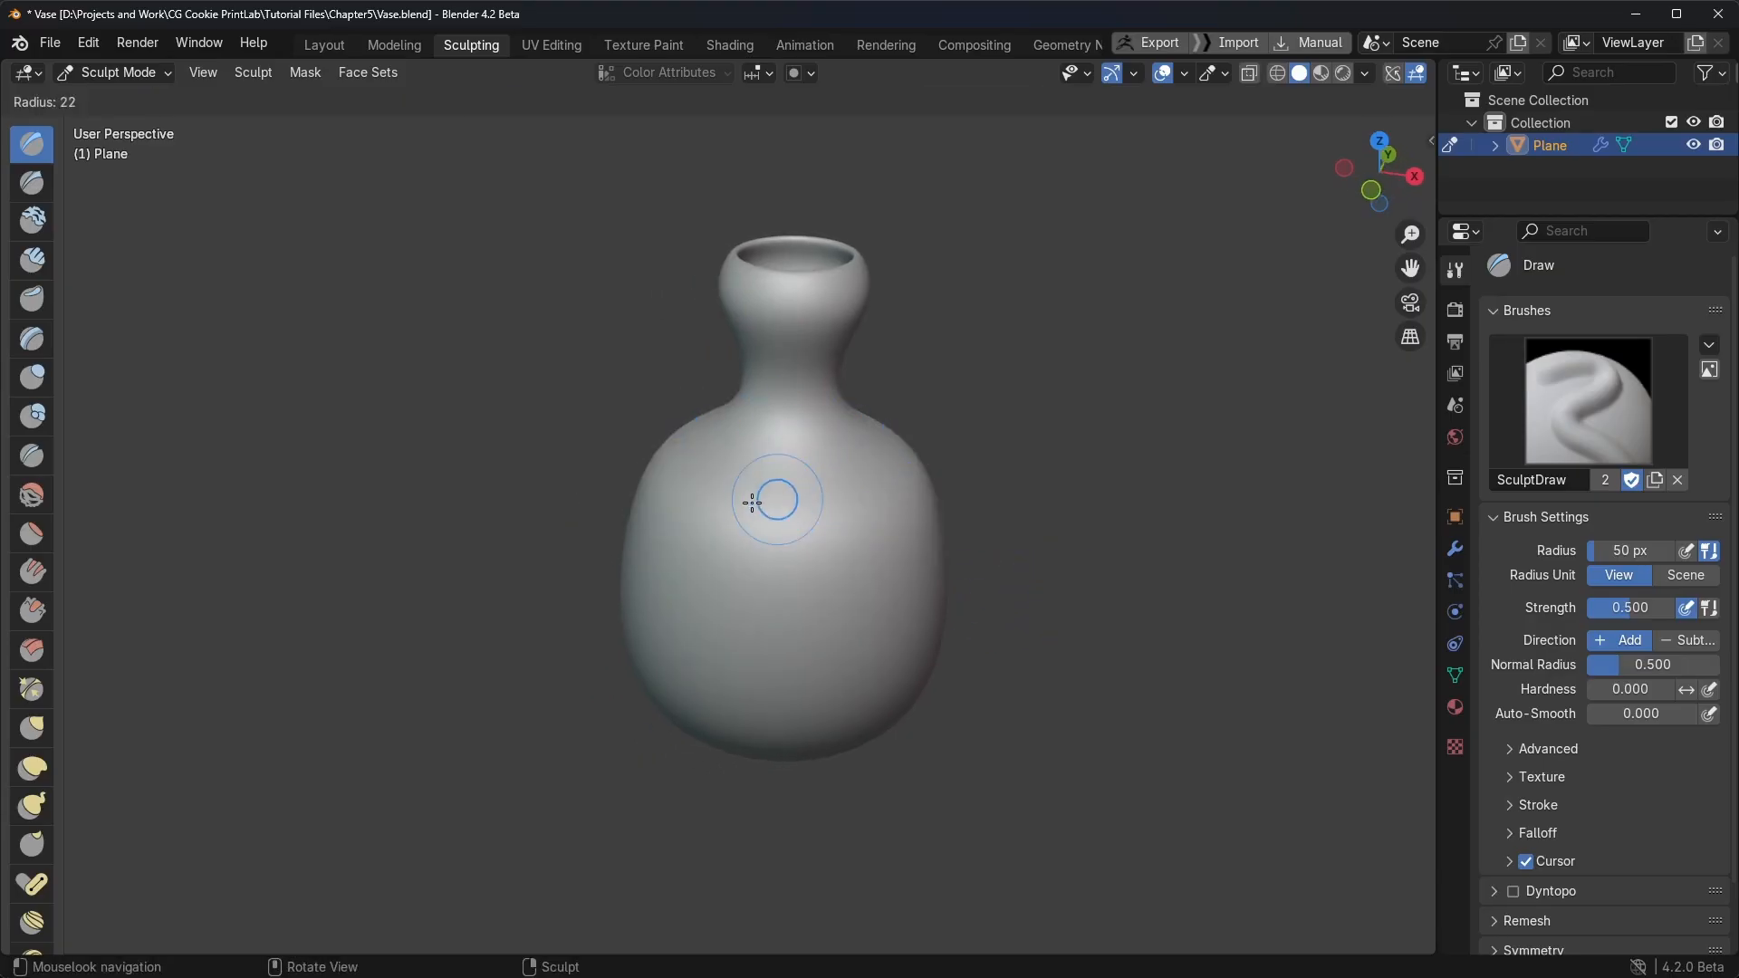
left_click(744, 501)
left_click_drag(712, 507, 729, 495)
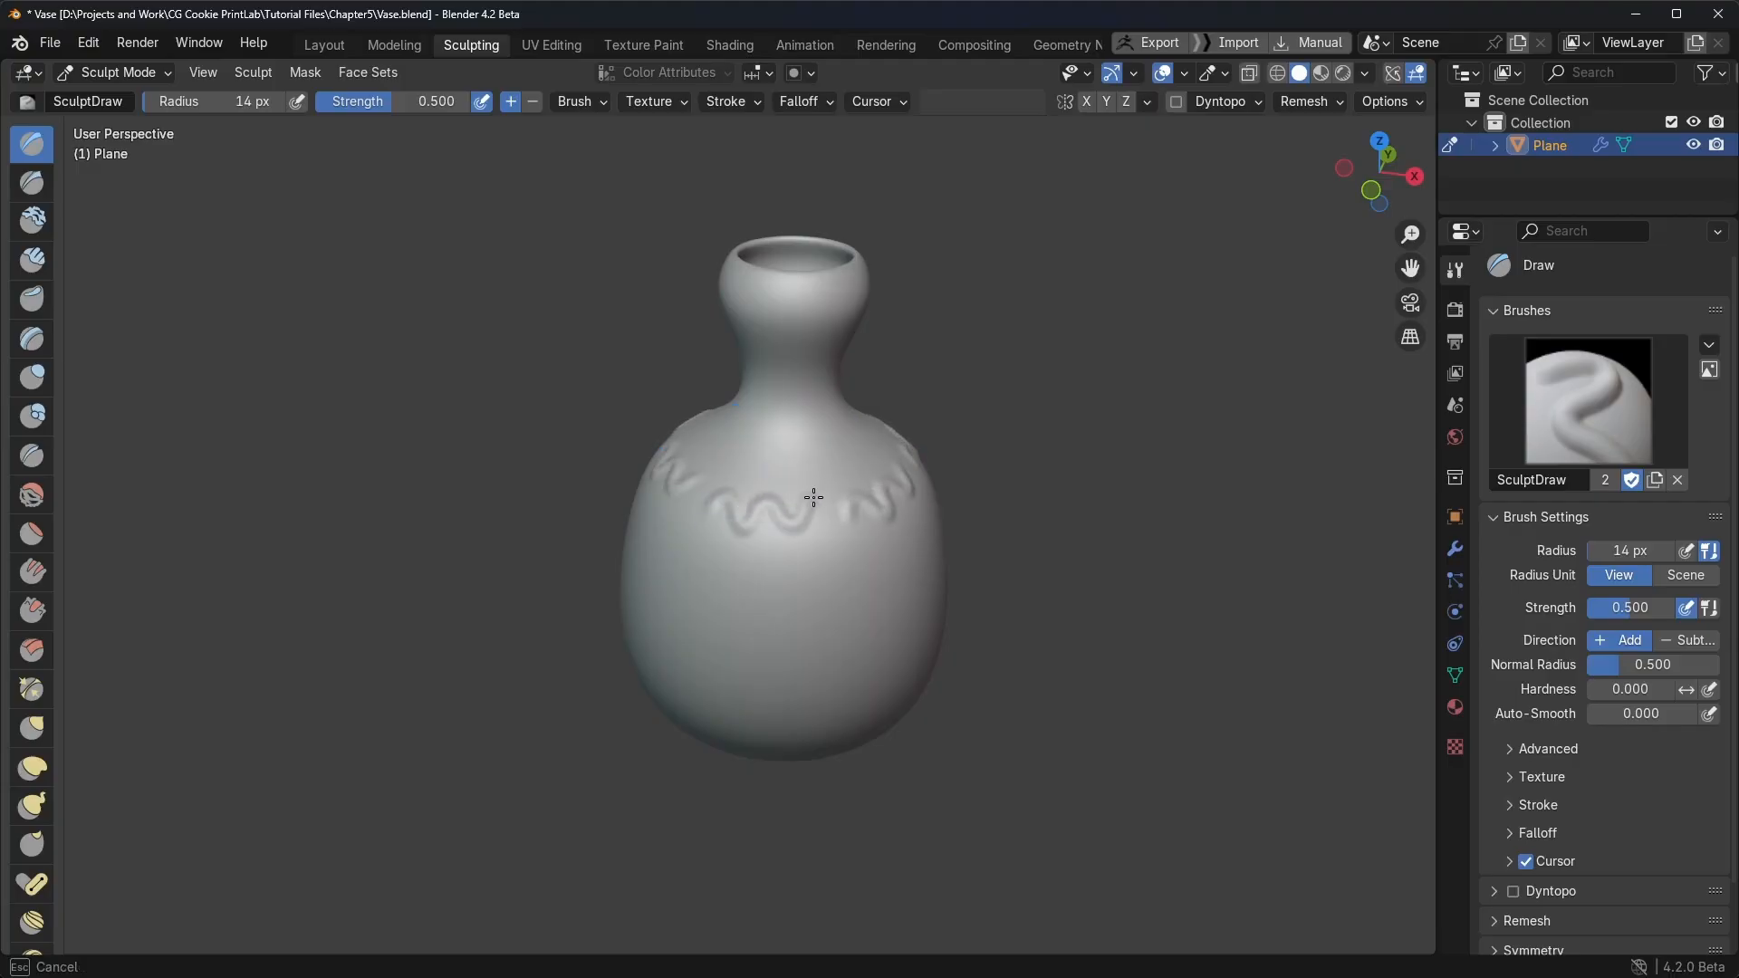
left_click_drag(834, 521, 861, 525)
mouse_move(955, 396)
middle_mouse_down()
mouse_move(1017, 404)
mouse_move(955, 392)
middle_mouse_up()
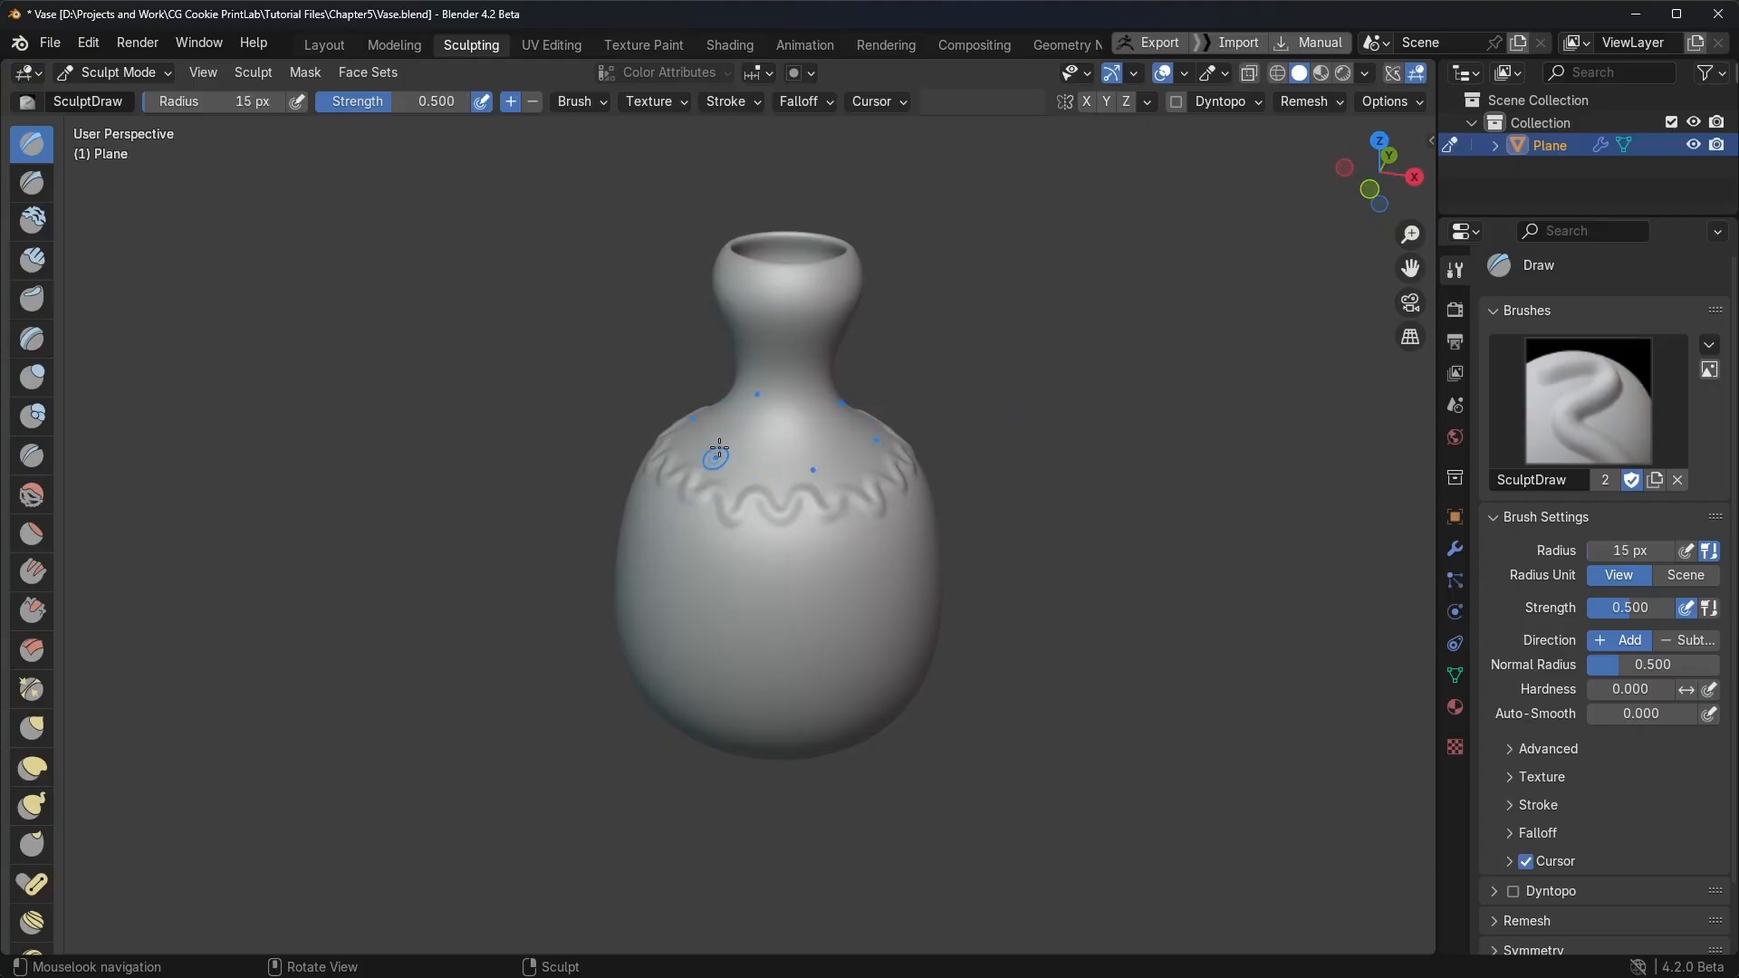
left_click_drag(730, 476, 727, 457)
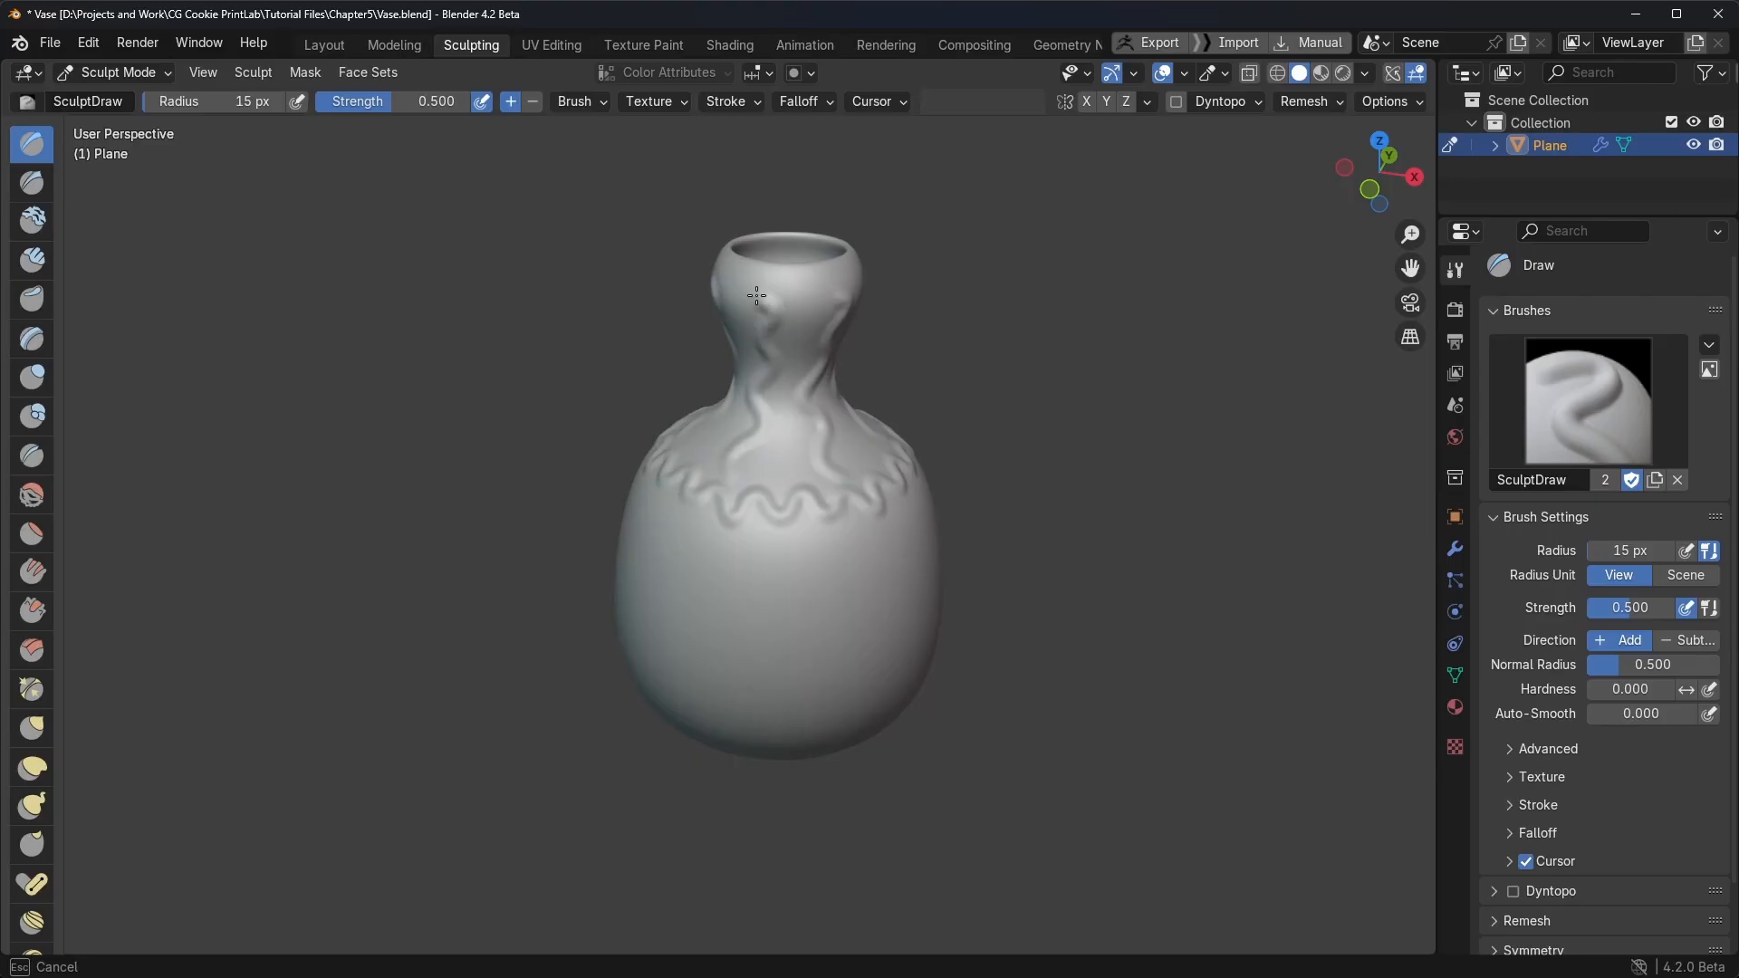
left_click_drag(756, 295, 860, 292)
Step: Increase the radial symmetry count around Z and sculpt wavy horizontal bands around the vase body below the shoulder
left_click(1144, 101)
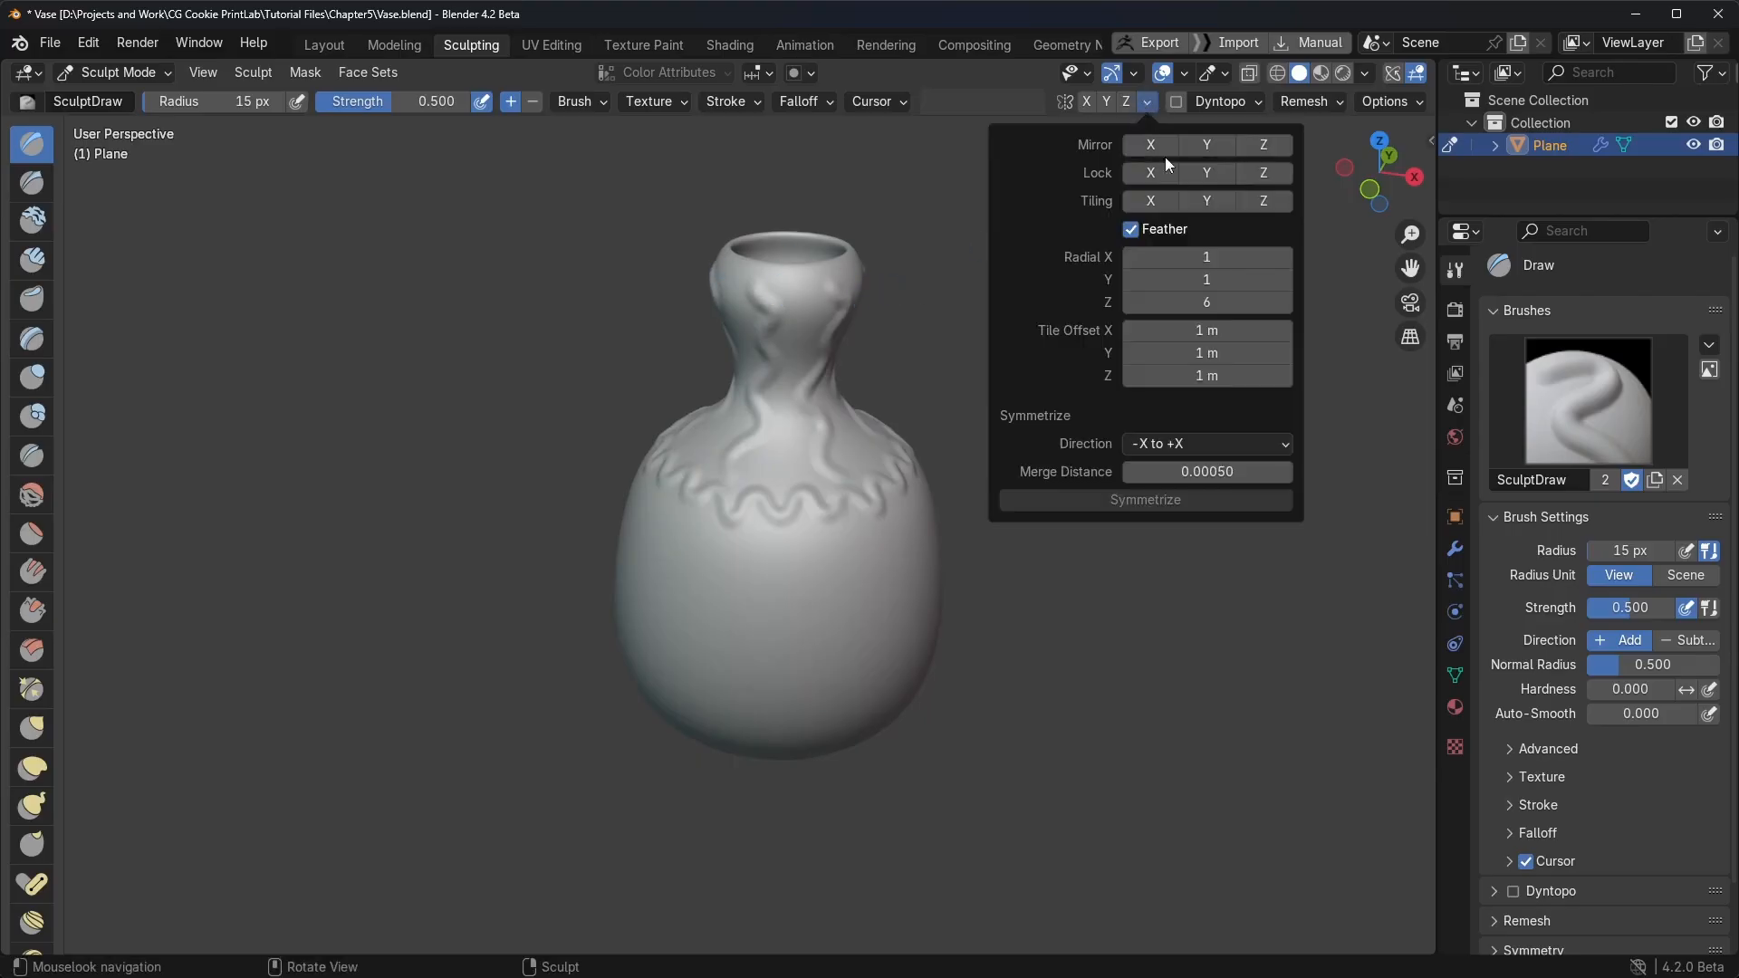
left_click_drag(1208, 302, 1273, 298)
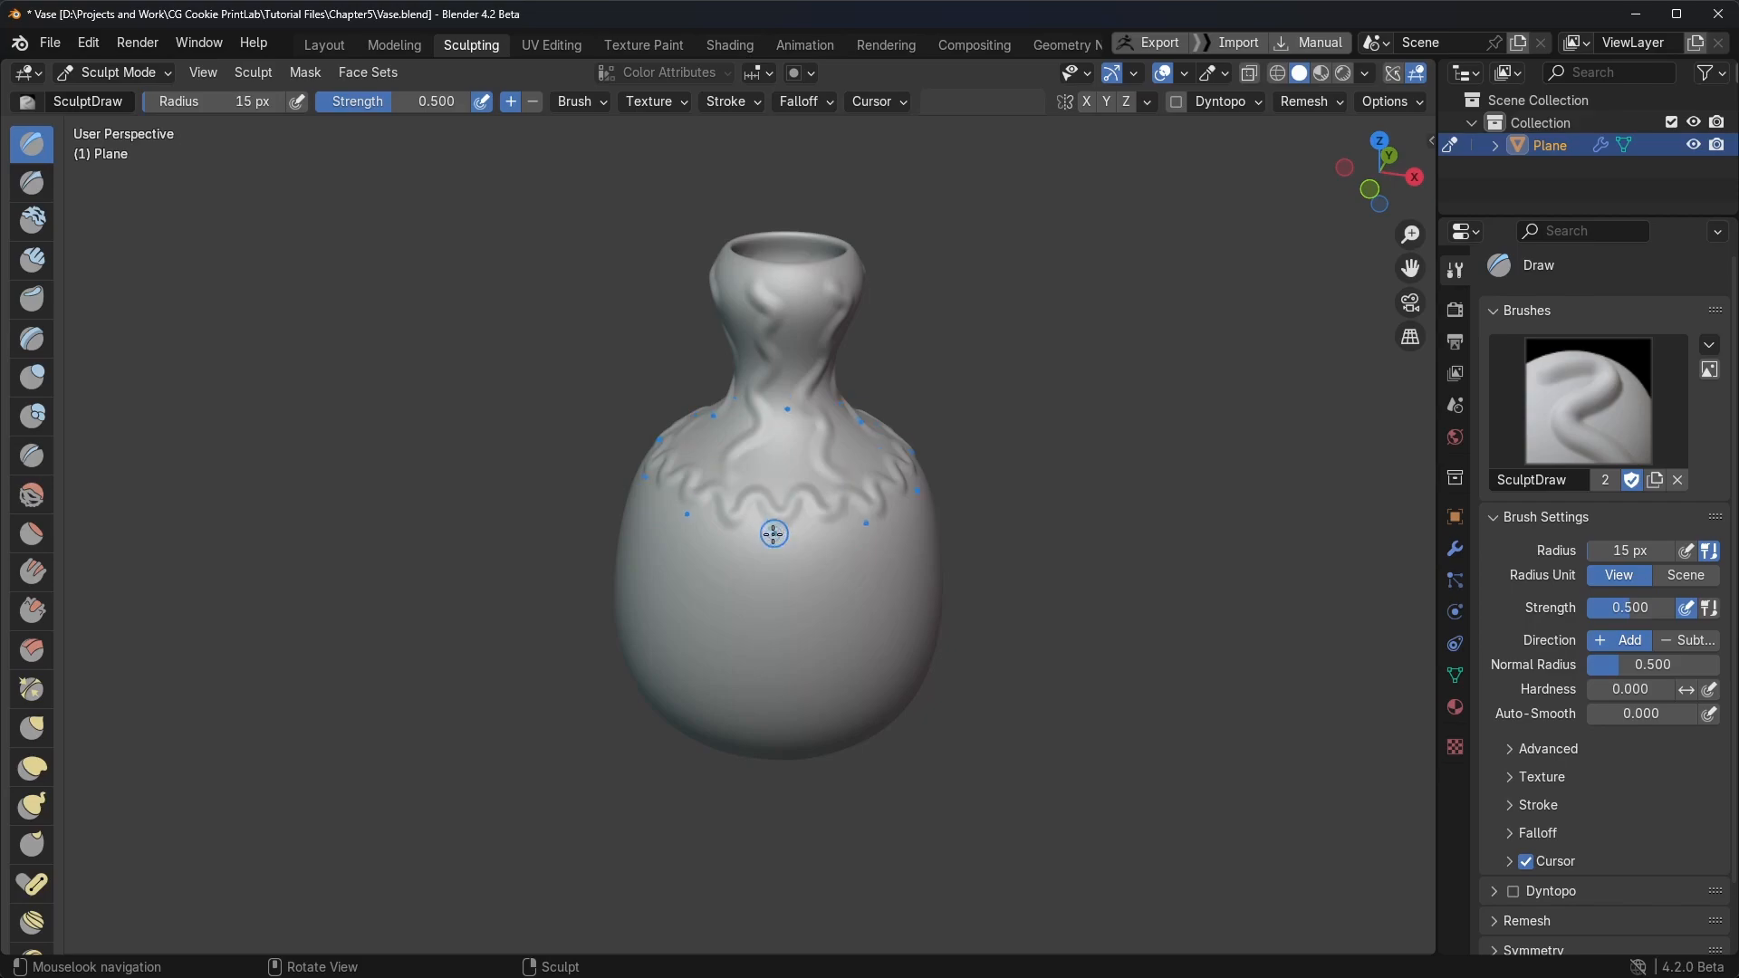
mouse_move(746, 558)
left_mouse_down()
mouse_move(810, 557)
mouse_move(801, 541)
mouse_move(671, 594)
mouse_move(633, 587)
left_mouse_up()
mouse_move(732, 605)
left_mouse_down()
mouse_move(765, 633)
mouse_move(759, 652)
mouse_move(651, 656)
mouse_move(726, 674)
left_mouse_up()
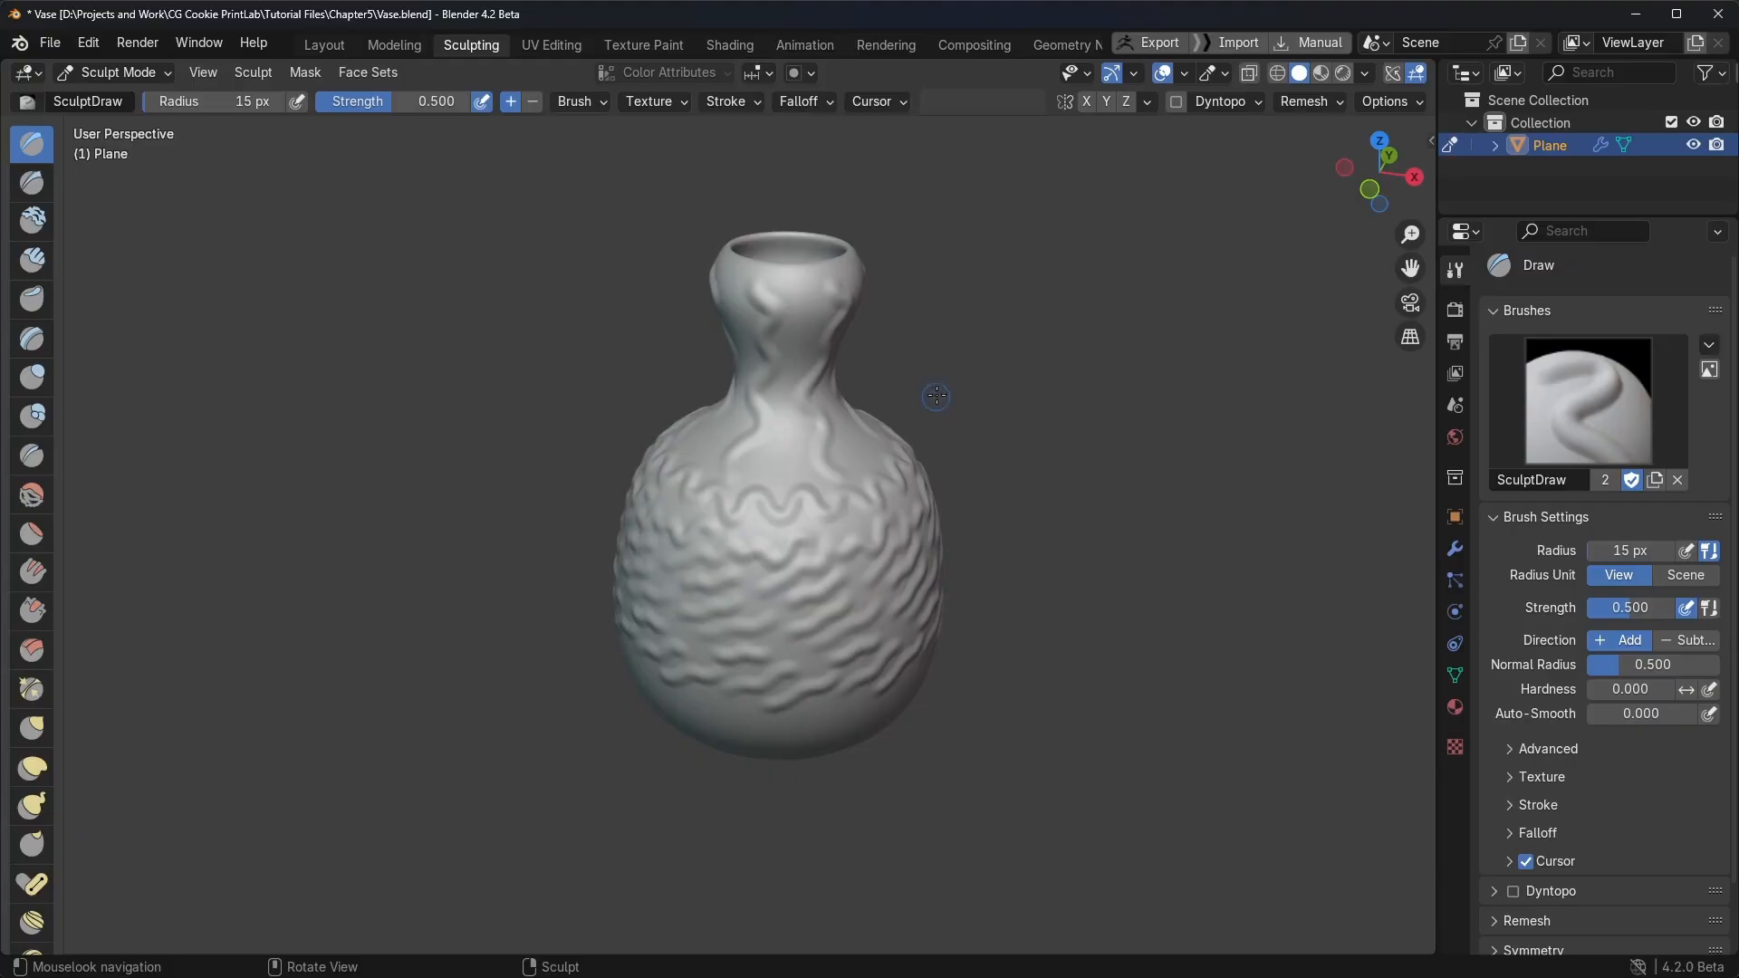
Step: Sculpt slanted wavy ridges around the vase from the lower body up to the shoulder with the 15 px brush
middle_click_drag(942, 394, 920, 430)
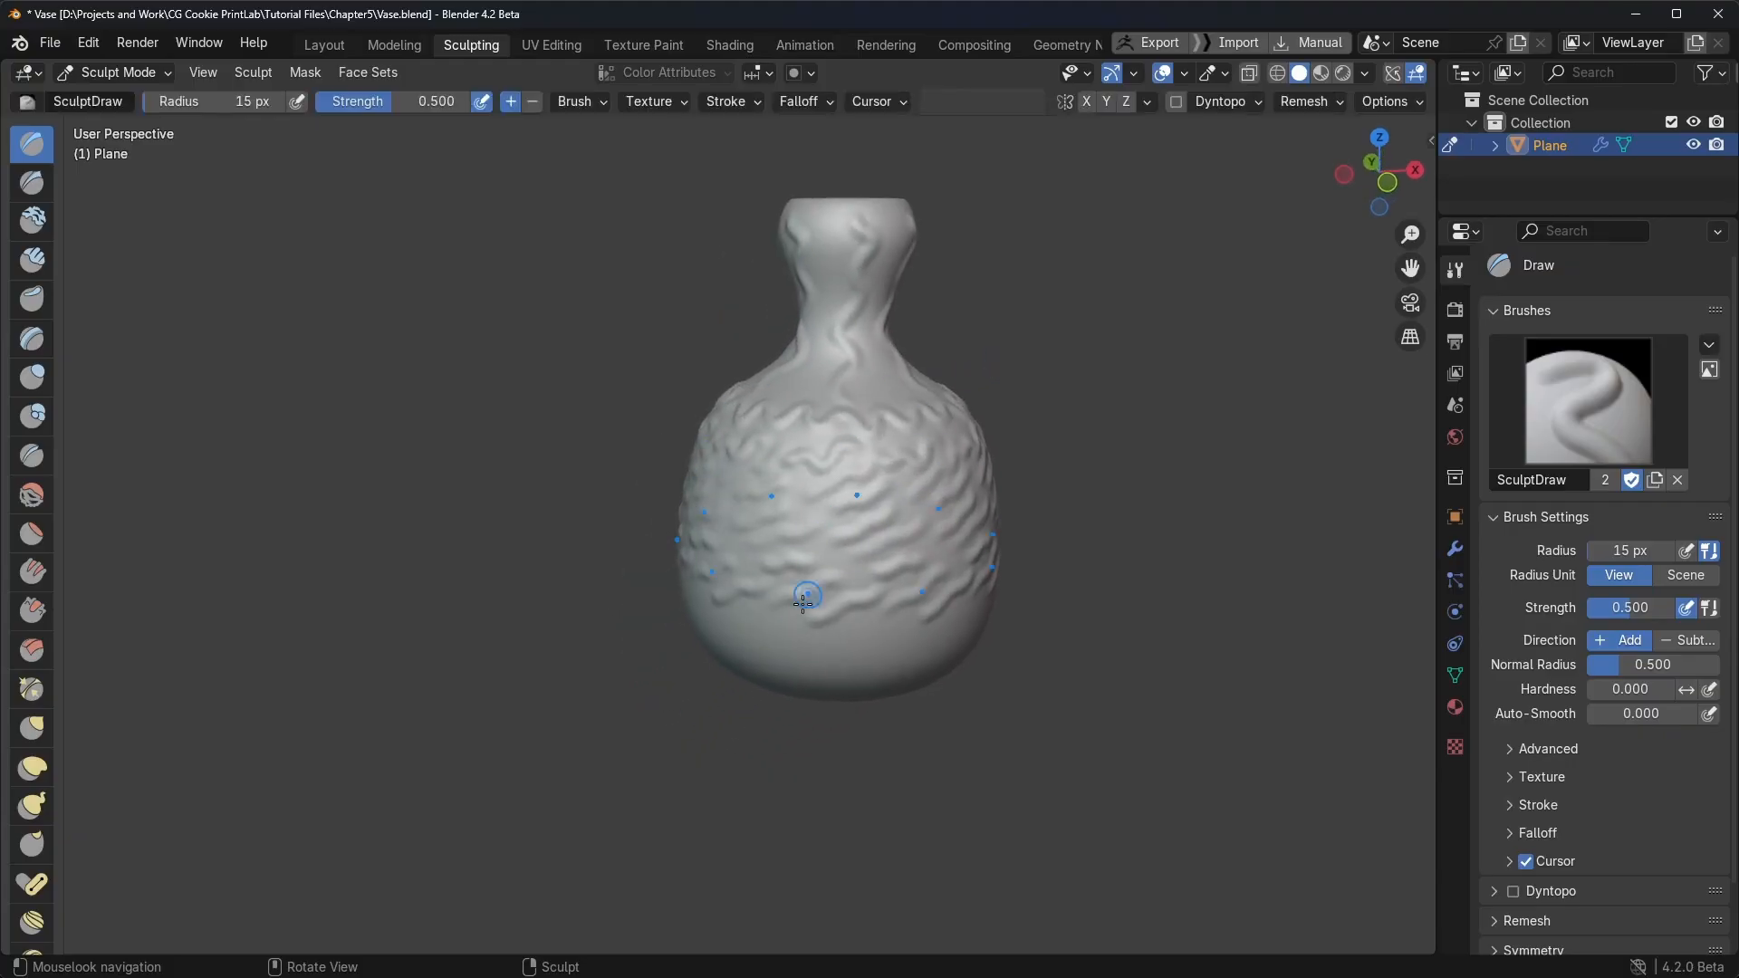
mouse_move(758, 643)
left_mouse_down()
mouse_move(834, 647)
mouse_move(827, 661)
mouse_move(880, 625)
mouse_move(829, 598)
mouse_move(869, 572)
mouse_move(838, 566)
left_mouse_up()
mouse_move(773, 549)
left_mouse_down()
mouse_move(869, 510)
mouse_move(862, 481)
mouse_move(896, 473)
left_mouse_up()
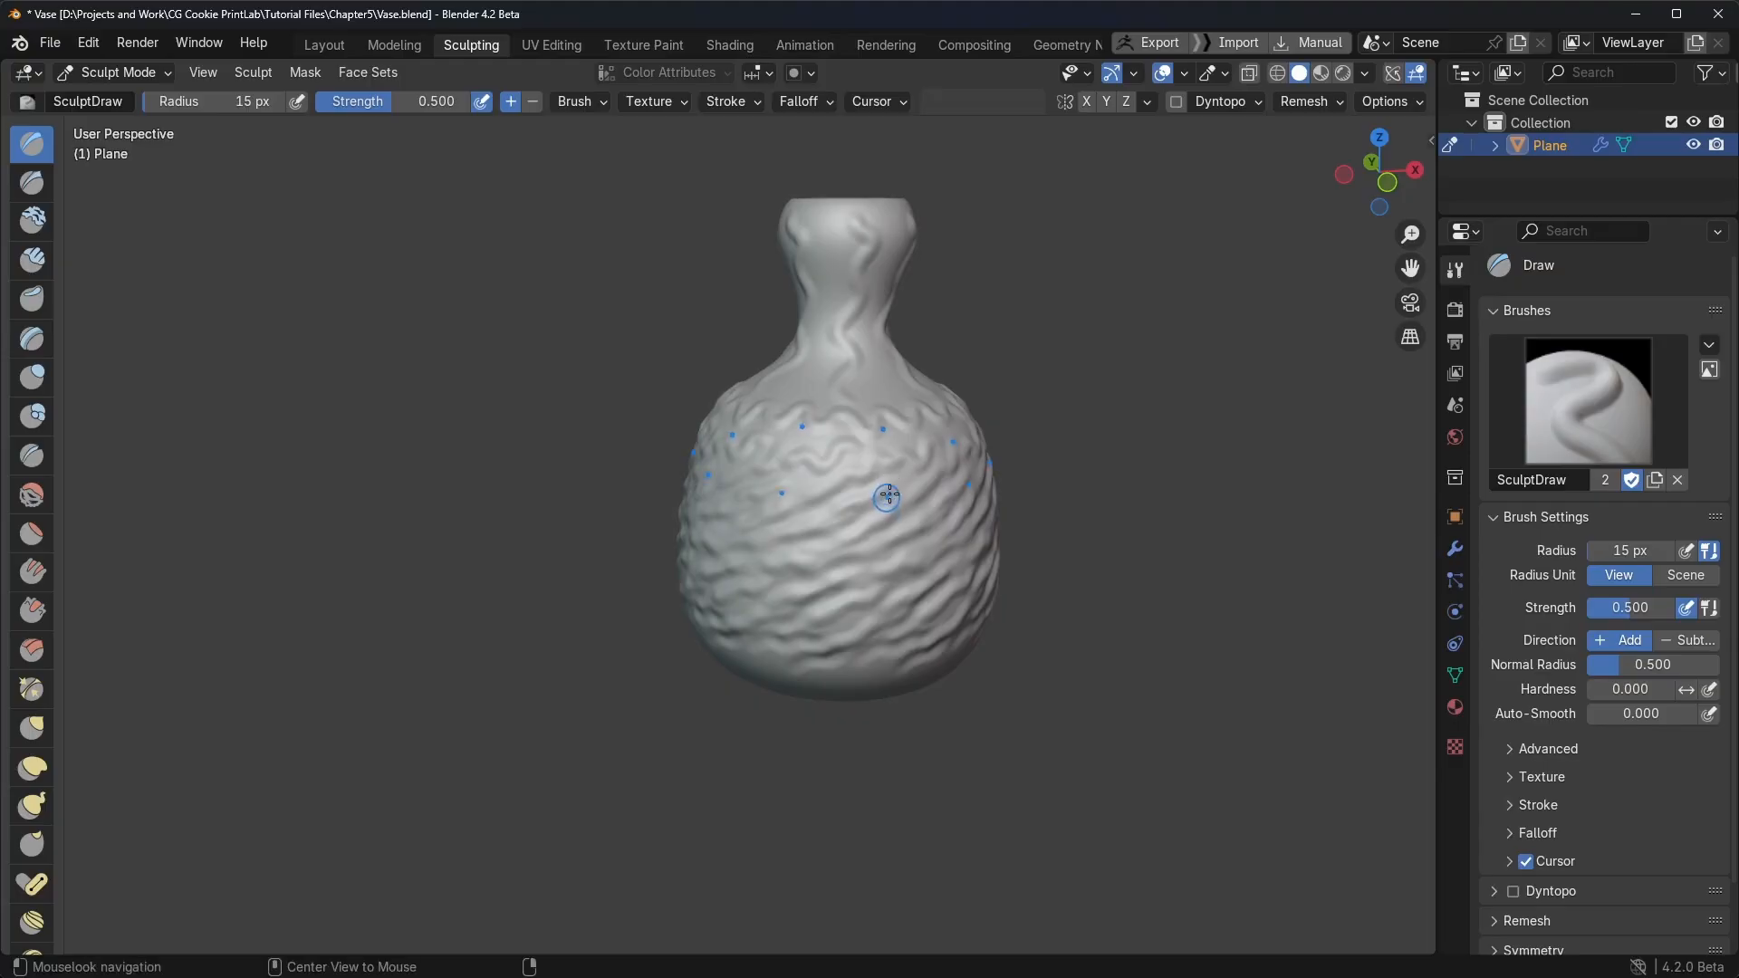
mouse_move(792, 492)
left_mouse_down()
mouse_move(866, 450)
mouse_move(846, 420)
left_mouse_up()
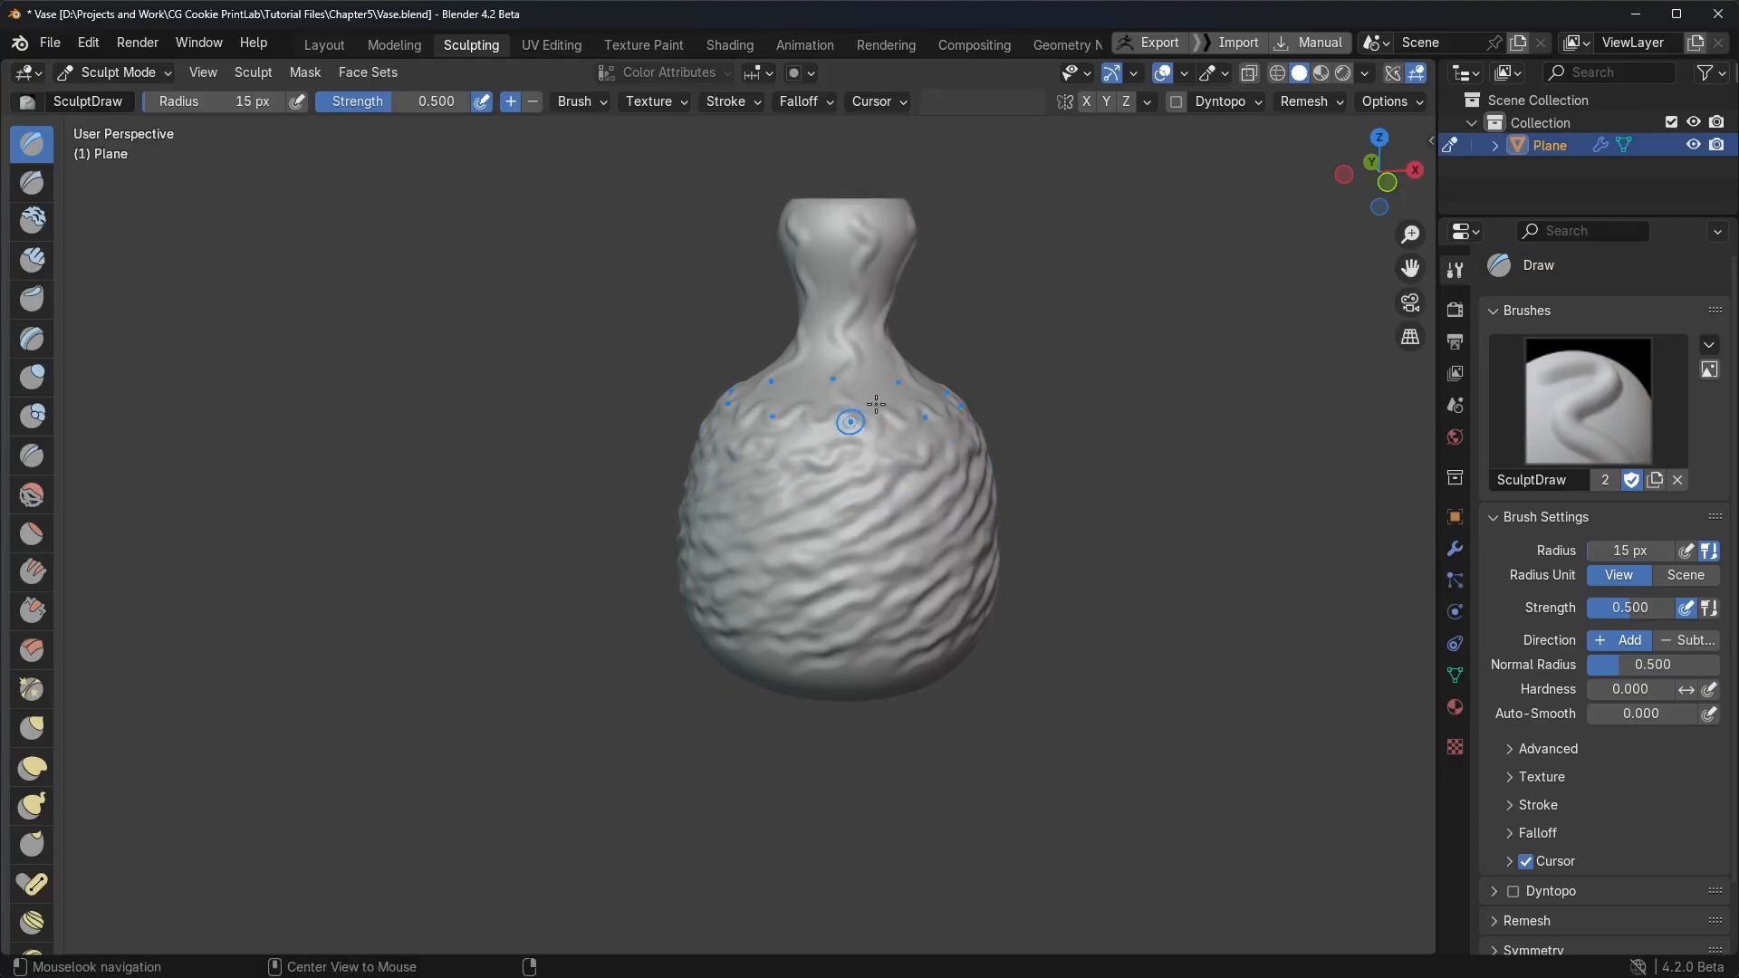
Step: With a 46 px Draw brush on the smooth vase, sculpt broad wavy vertical ridges from the base up to the shoulder
mouse_move(847, 419)
middle_mouse_down()
mouse_move(954, 326)
mouse_move(924, 326)
middle_mouse_up()
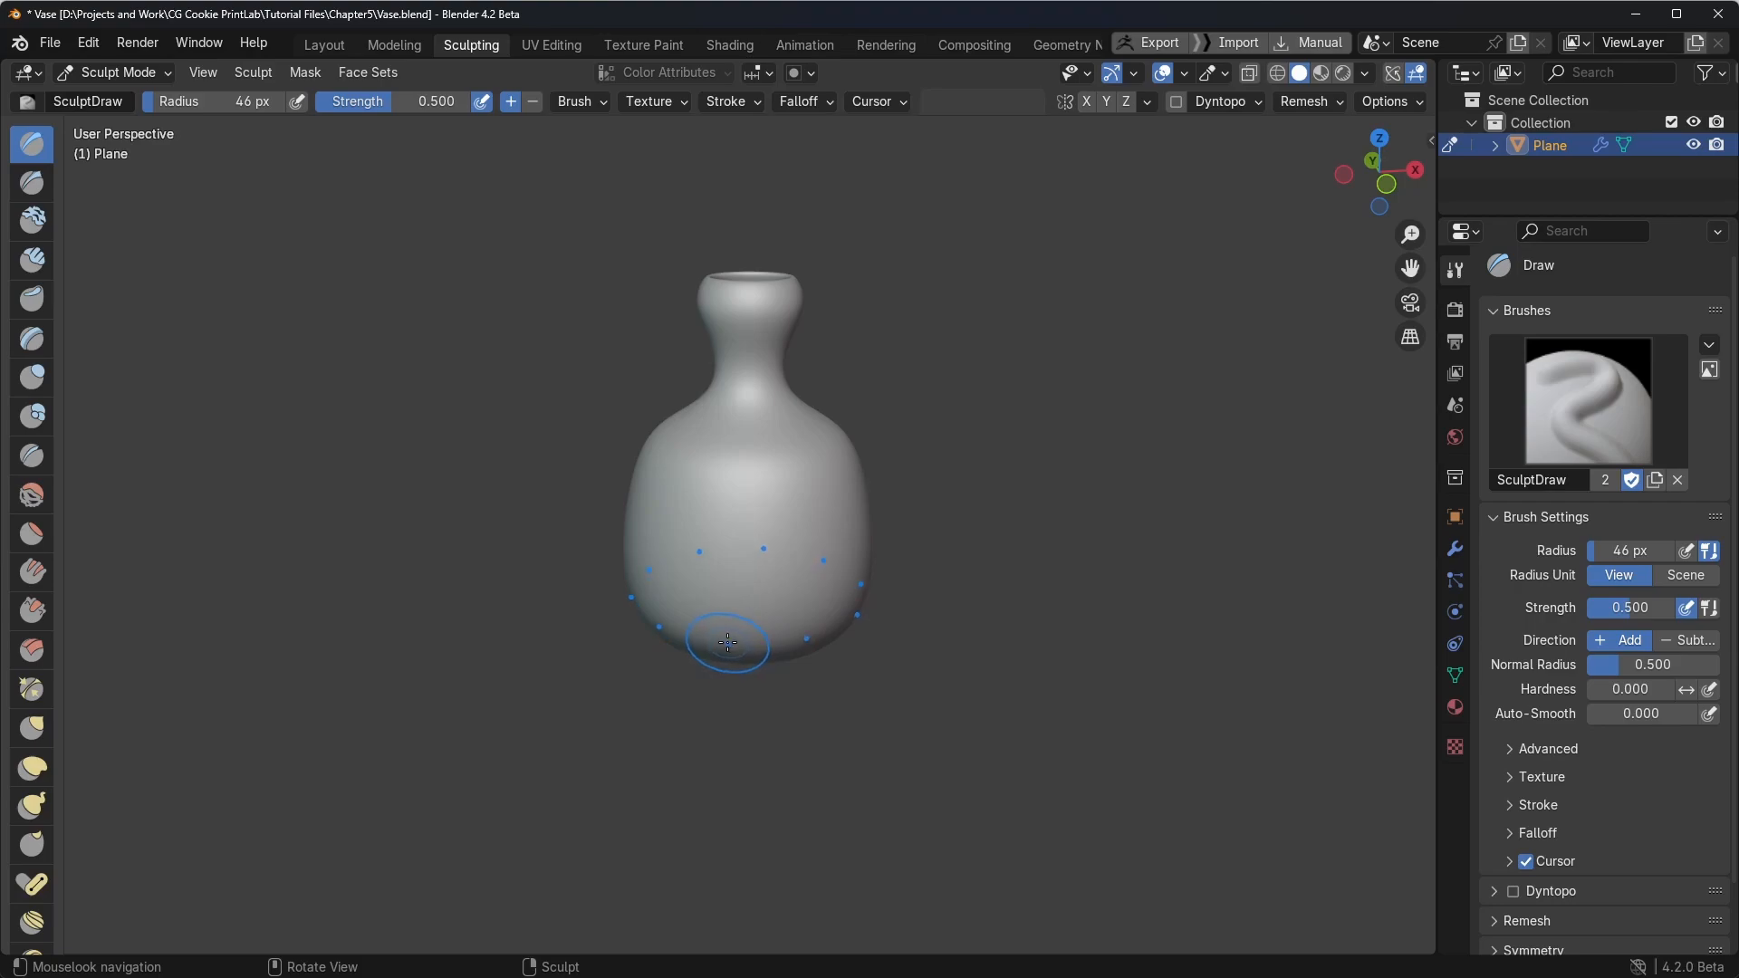
left_click_drag(725, 645, 741, 418)
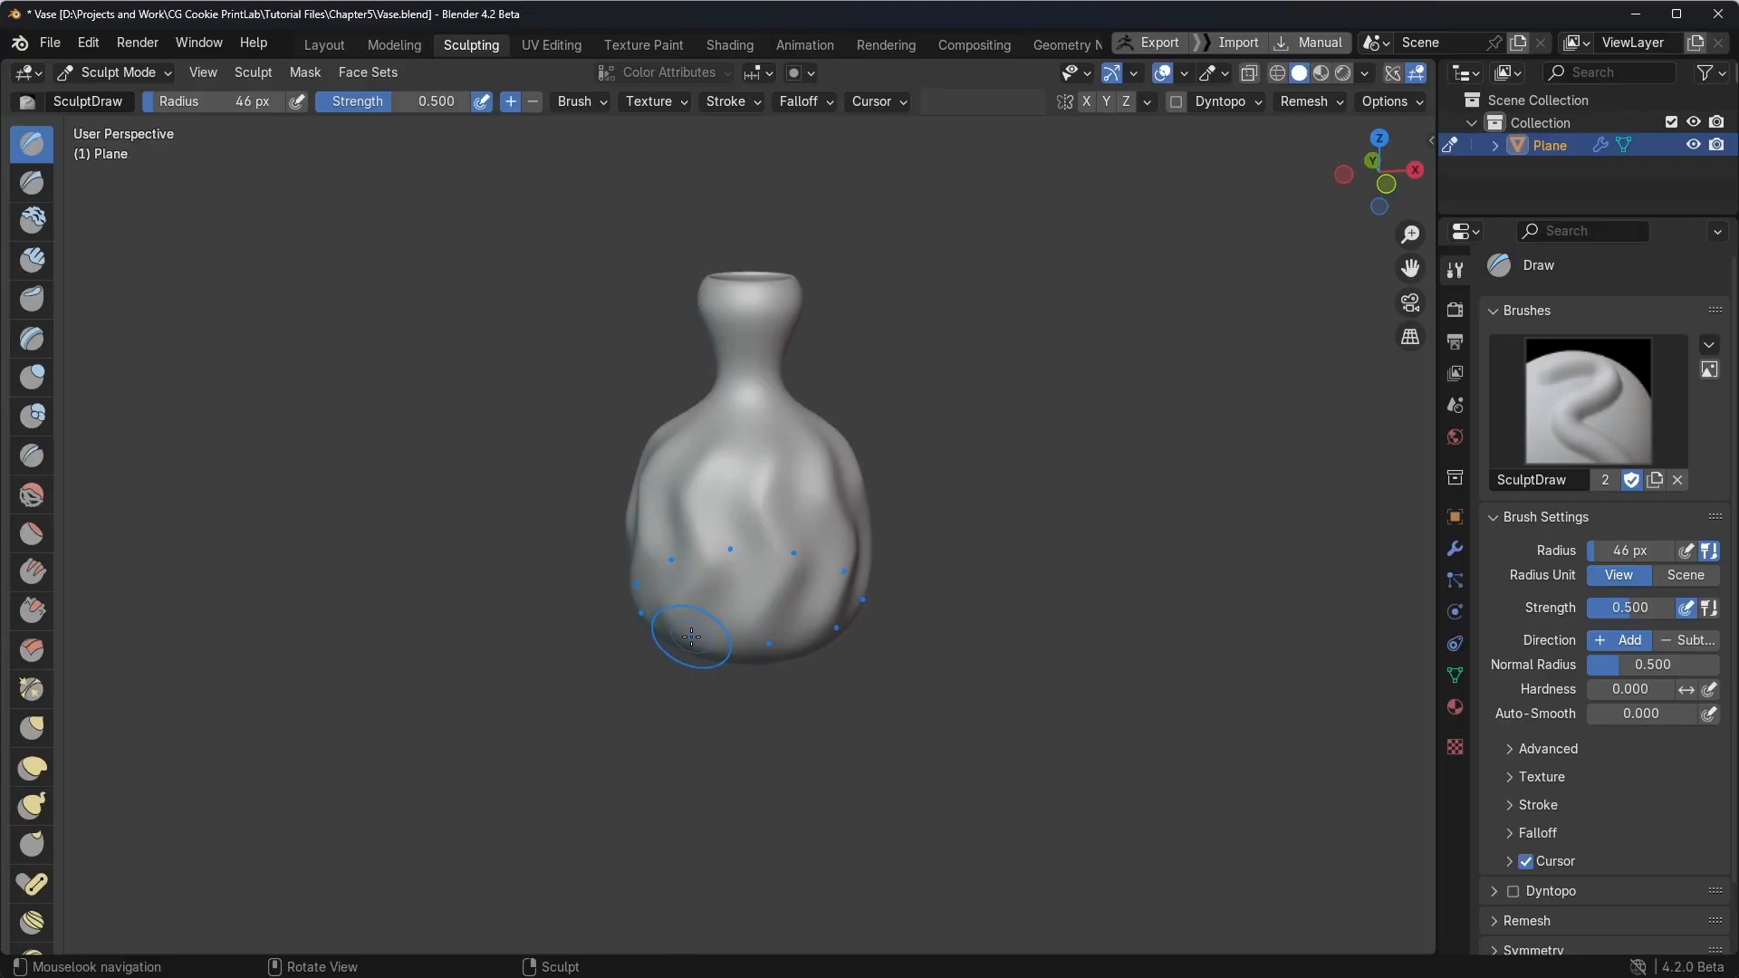
mouse_move(691, 637)
left_mouse_down()
mouse_move(715, 616)
mouse_move(702, 480)
mouse_move(734, 426)
mouse_move(679, 342)
left_mouse_up()
Step: Set the brush radius to 18 px and sculpt narrow flowing ridges along the shoulder and neck and down the vase body
mouse_move(679, 342)
middle_mouse_down()
mouse_move(936, 361)
mouse_move(691, 372)
mouse_move(714, 410)
middle_mouse_up()
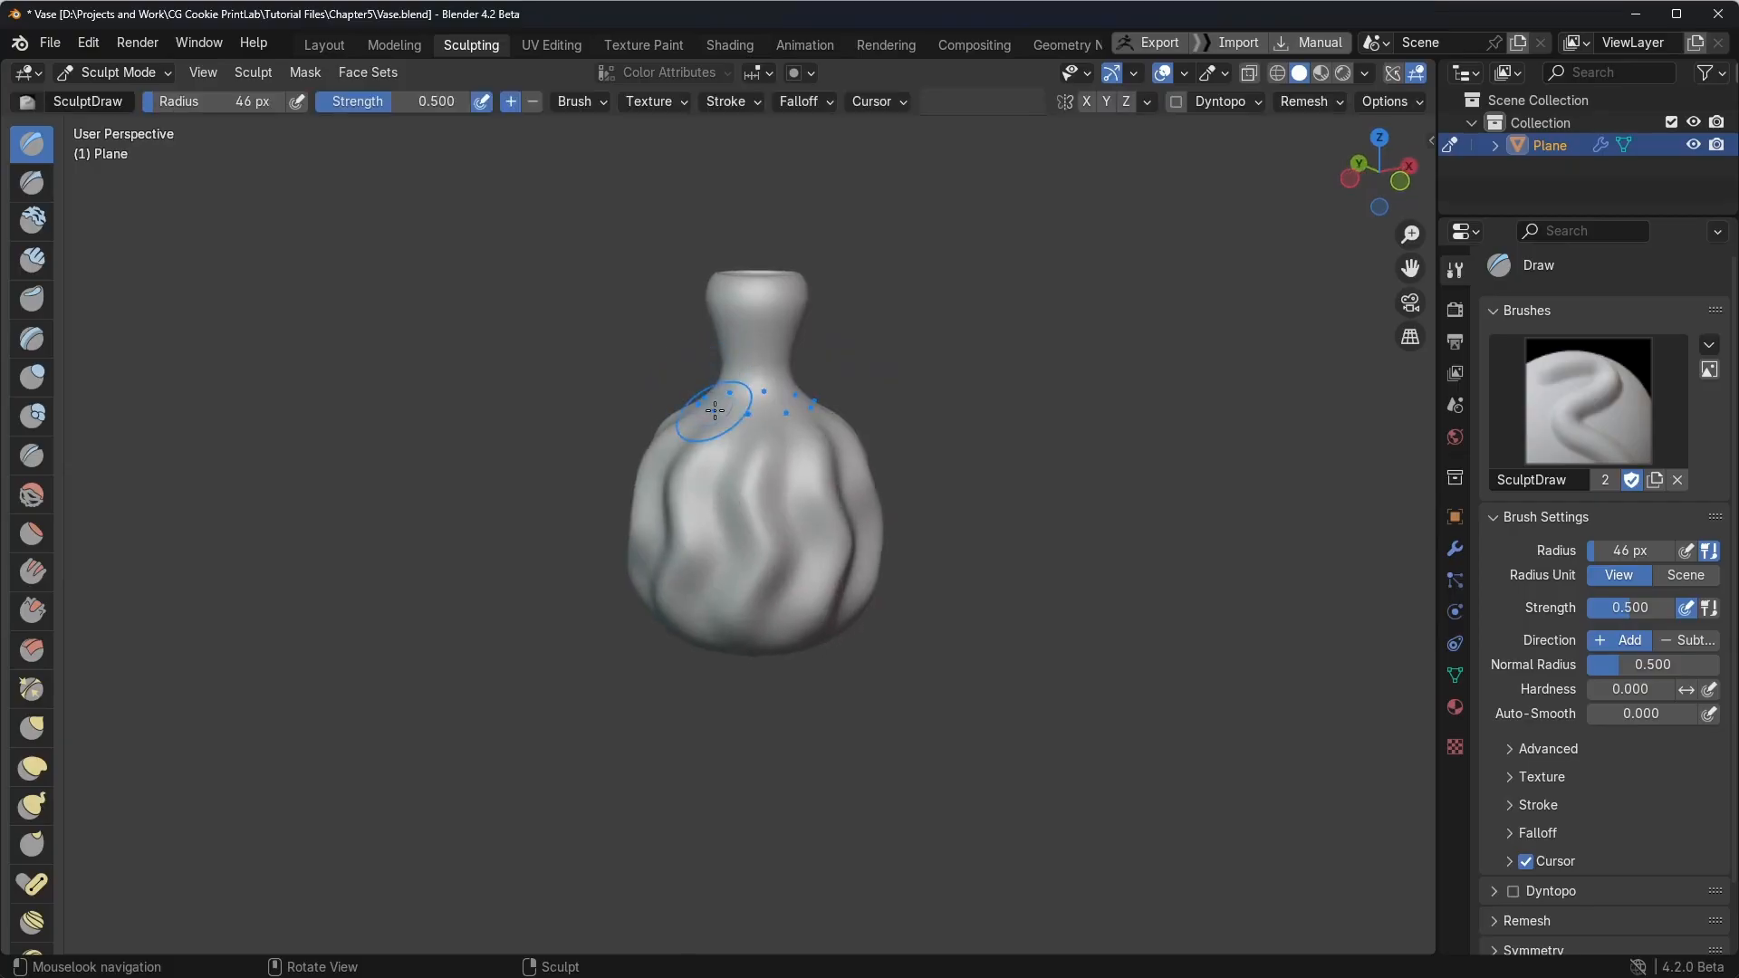
key("f")
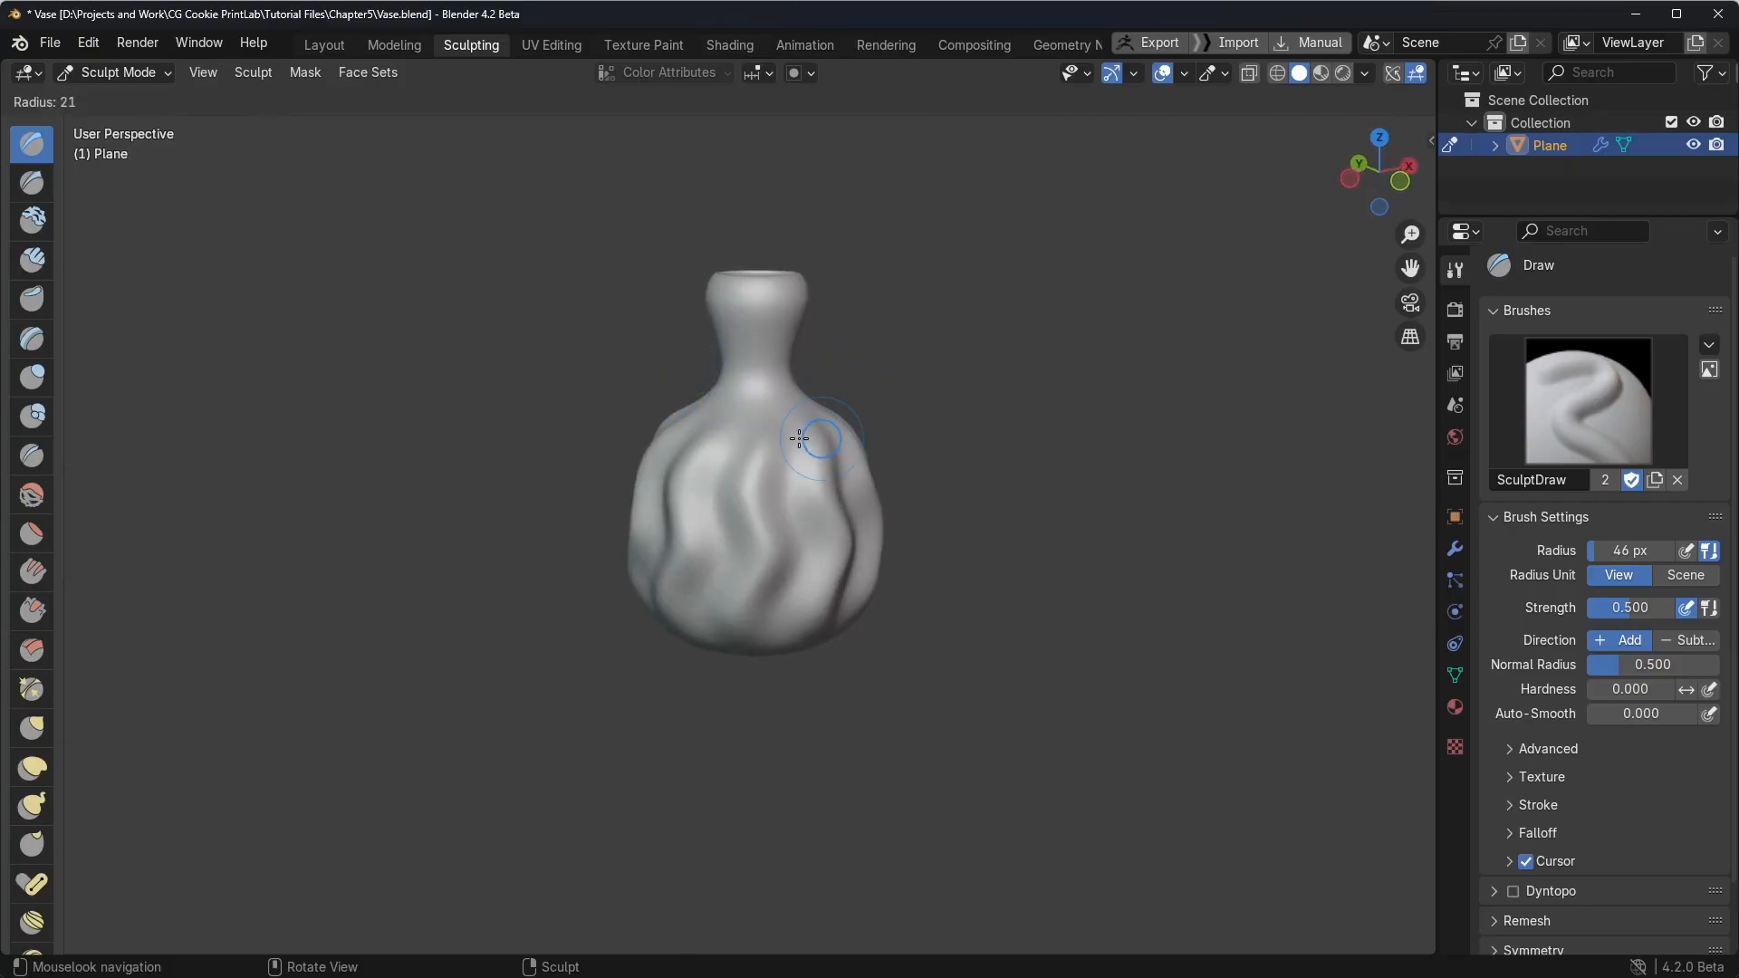
left_click(797, 435)
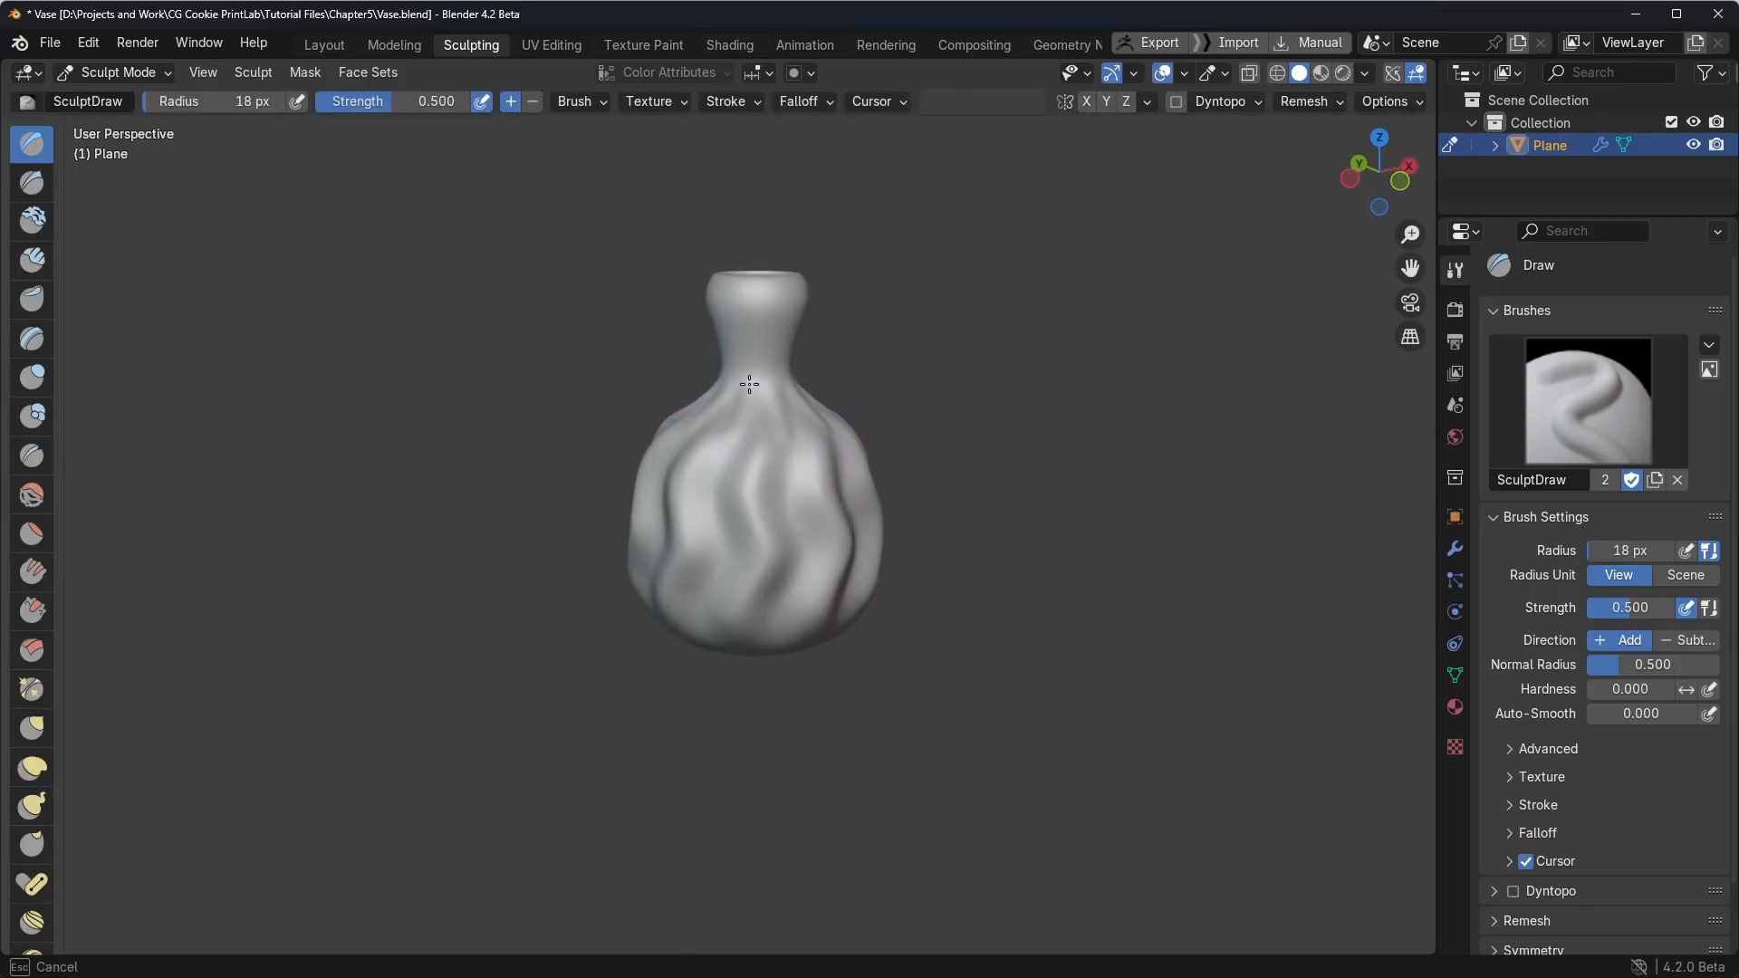
left_click_drag(749, 384, 757, 379)
key("ctrl+z")
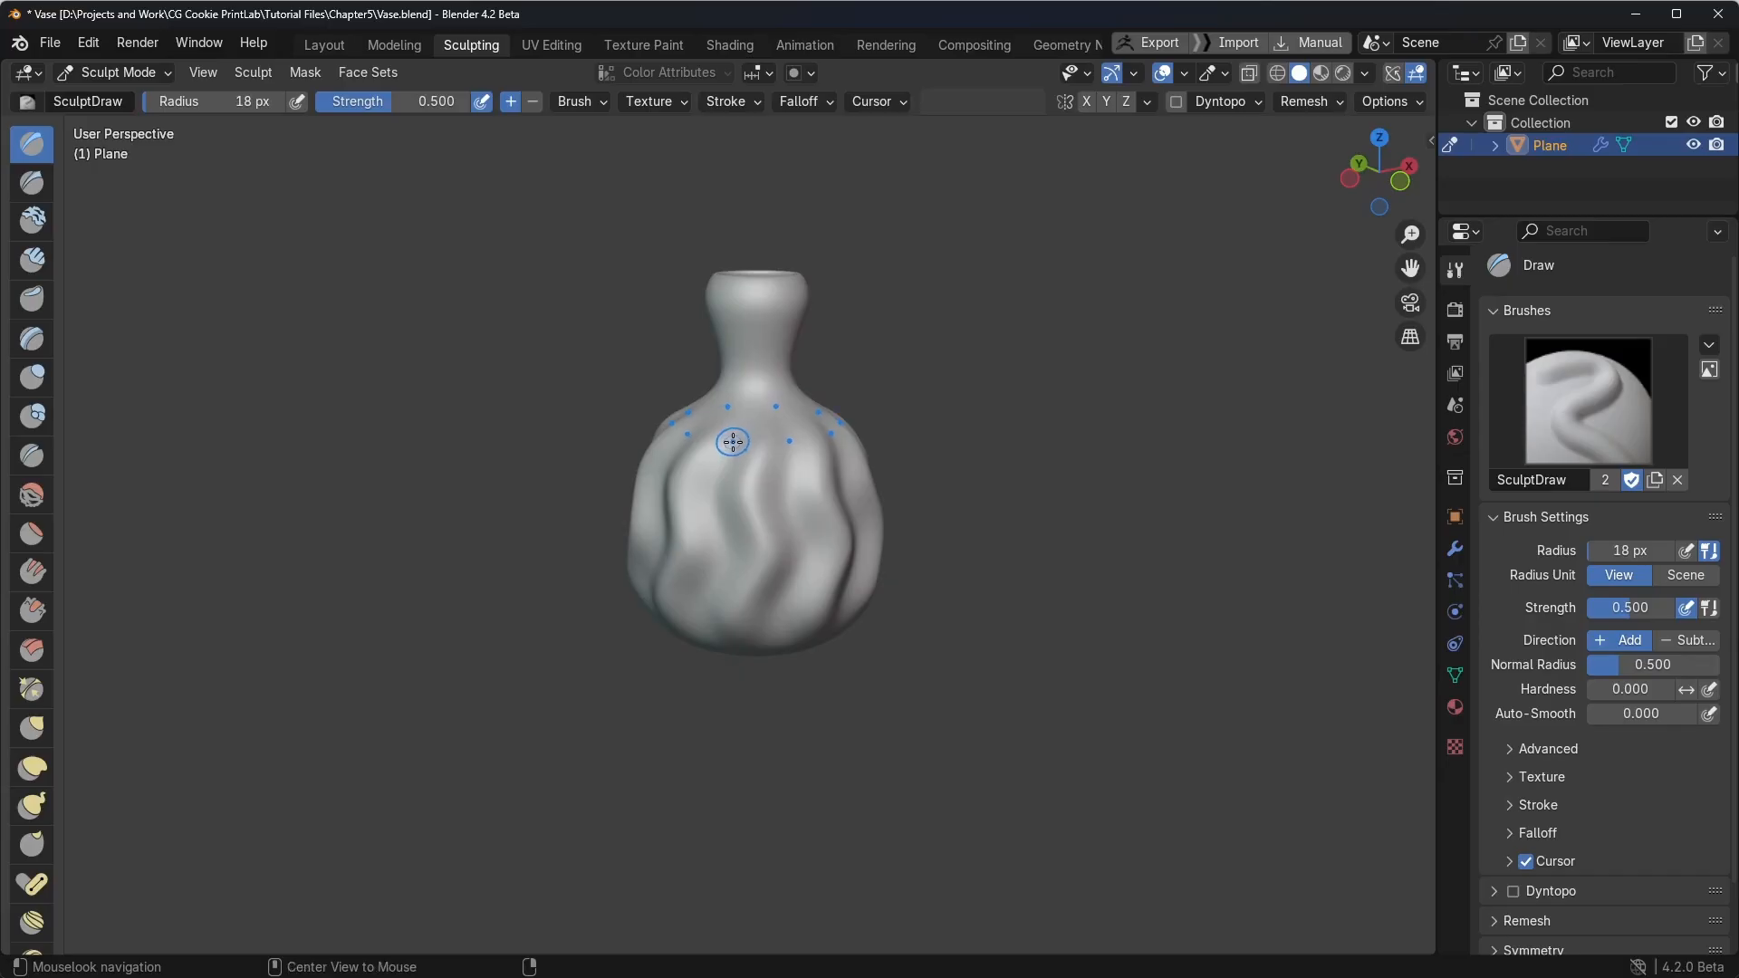
left_click_drag(732, 442, 745, 408)
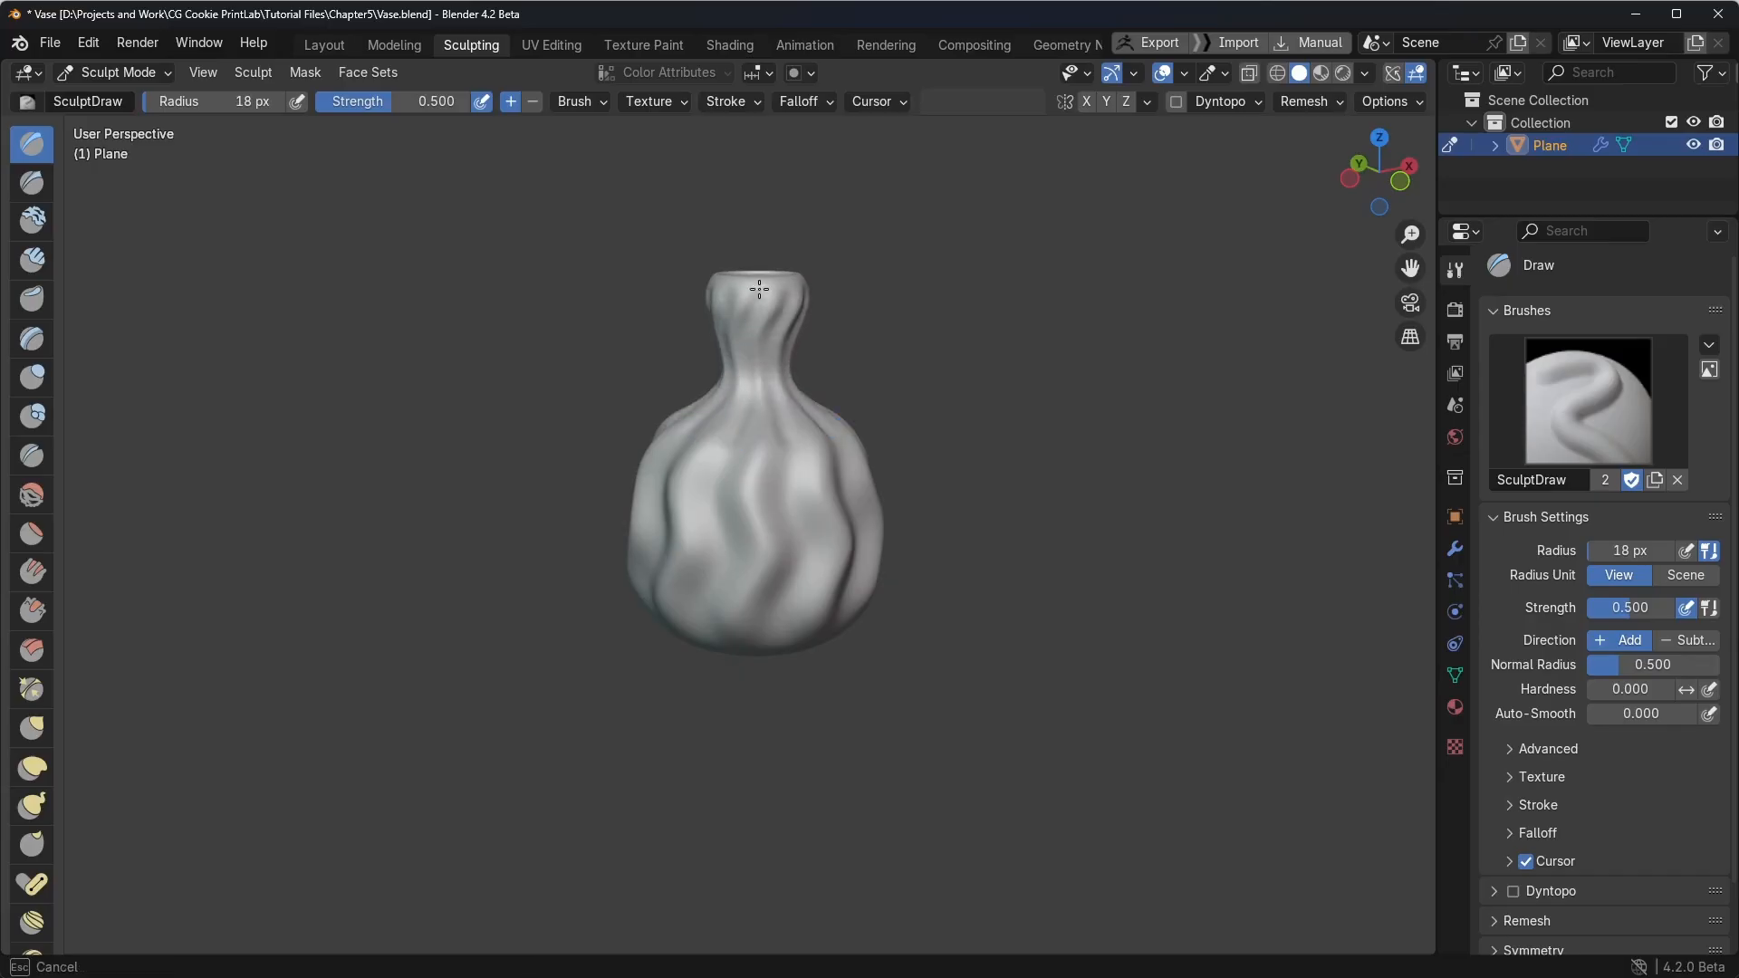
left_click_drag(759, 289, 762, 335)
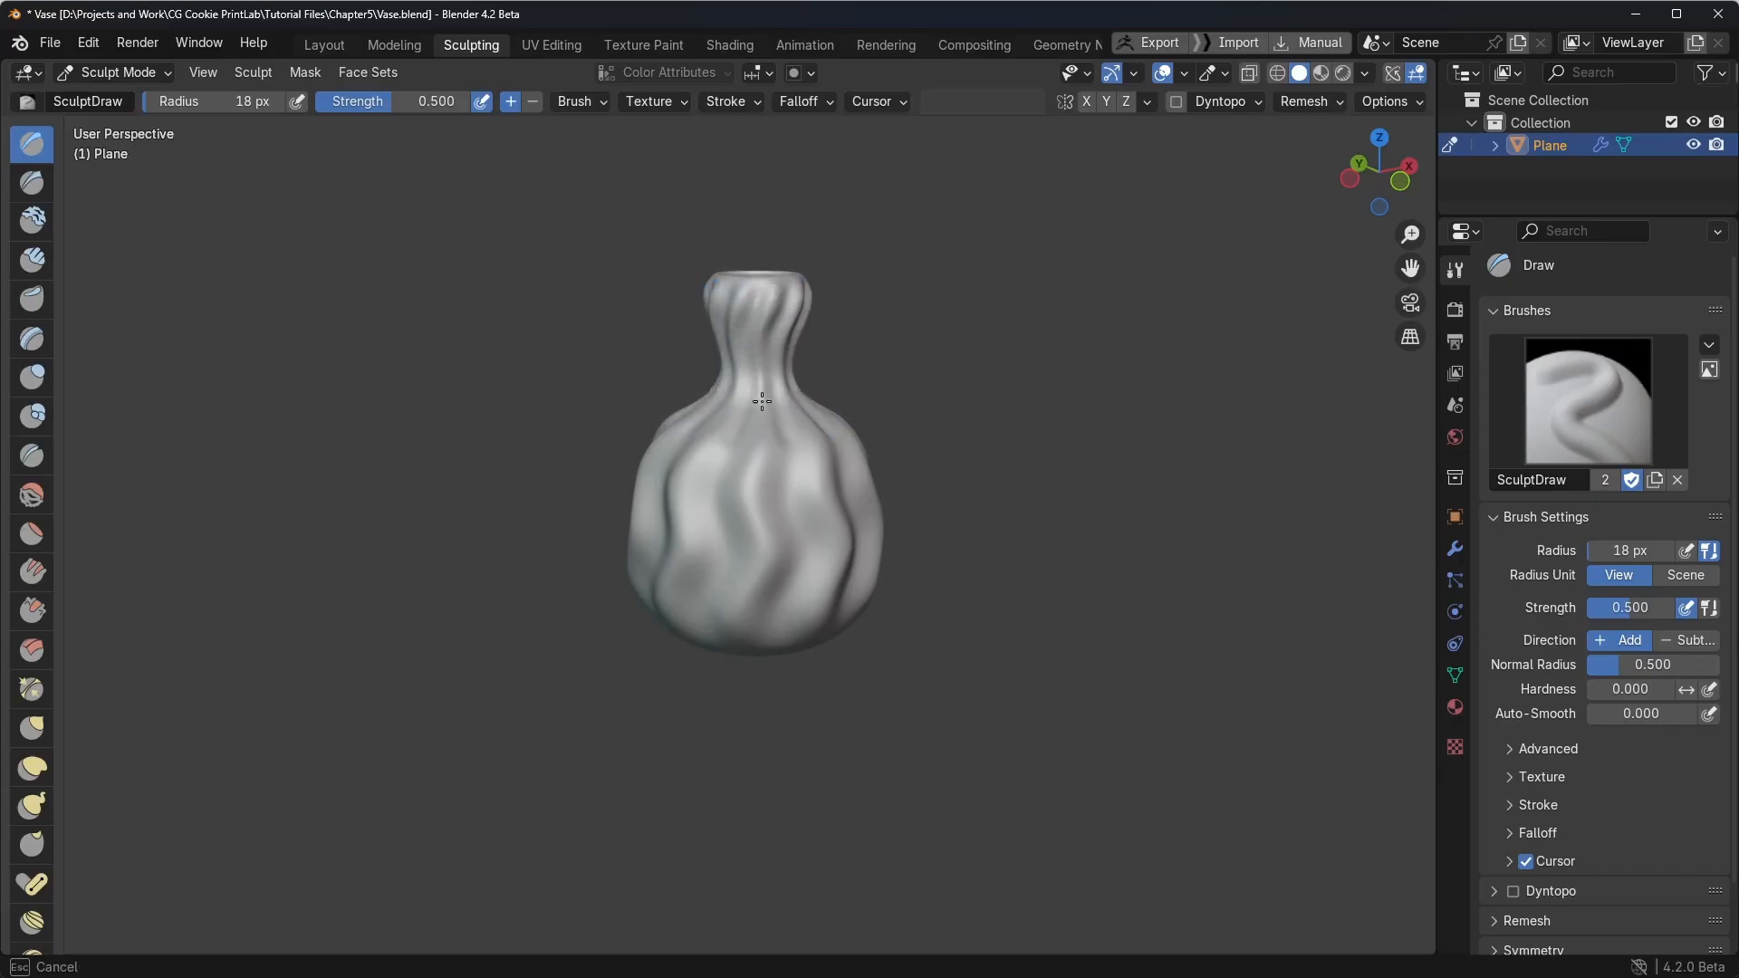
left_click_drag(761, 400, 721, 642)
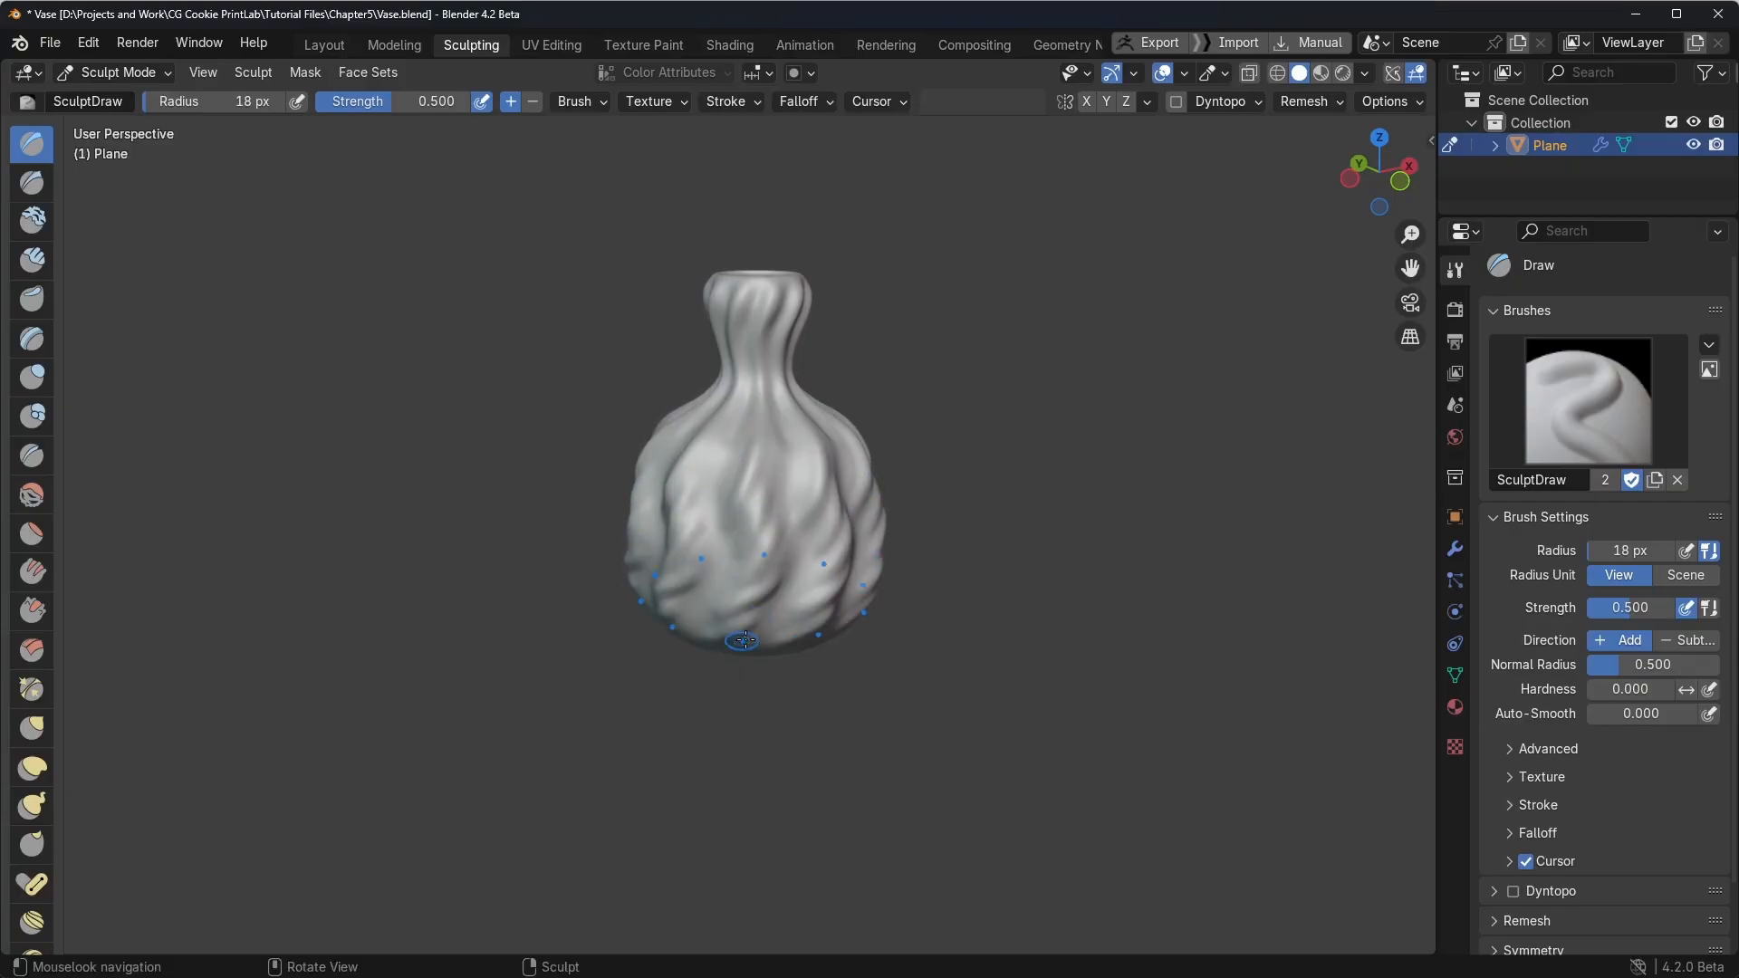
mouse_move(769, 483)
left_mouse_down()
mouse_move(731, 527)
mouse_move(753, 382)
left_mouse_up()
Step: With the Draw Sharp brush at 18 px on the smooth vase, carve a stepped rectangular band around the lower body and continue the carving upward
mouse_move(752, 382)
middle_mouse_down()
mouse_move(807, 334)
mouse_move(862, 334)
middle_mouse_up()
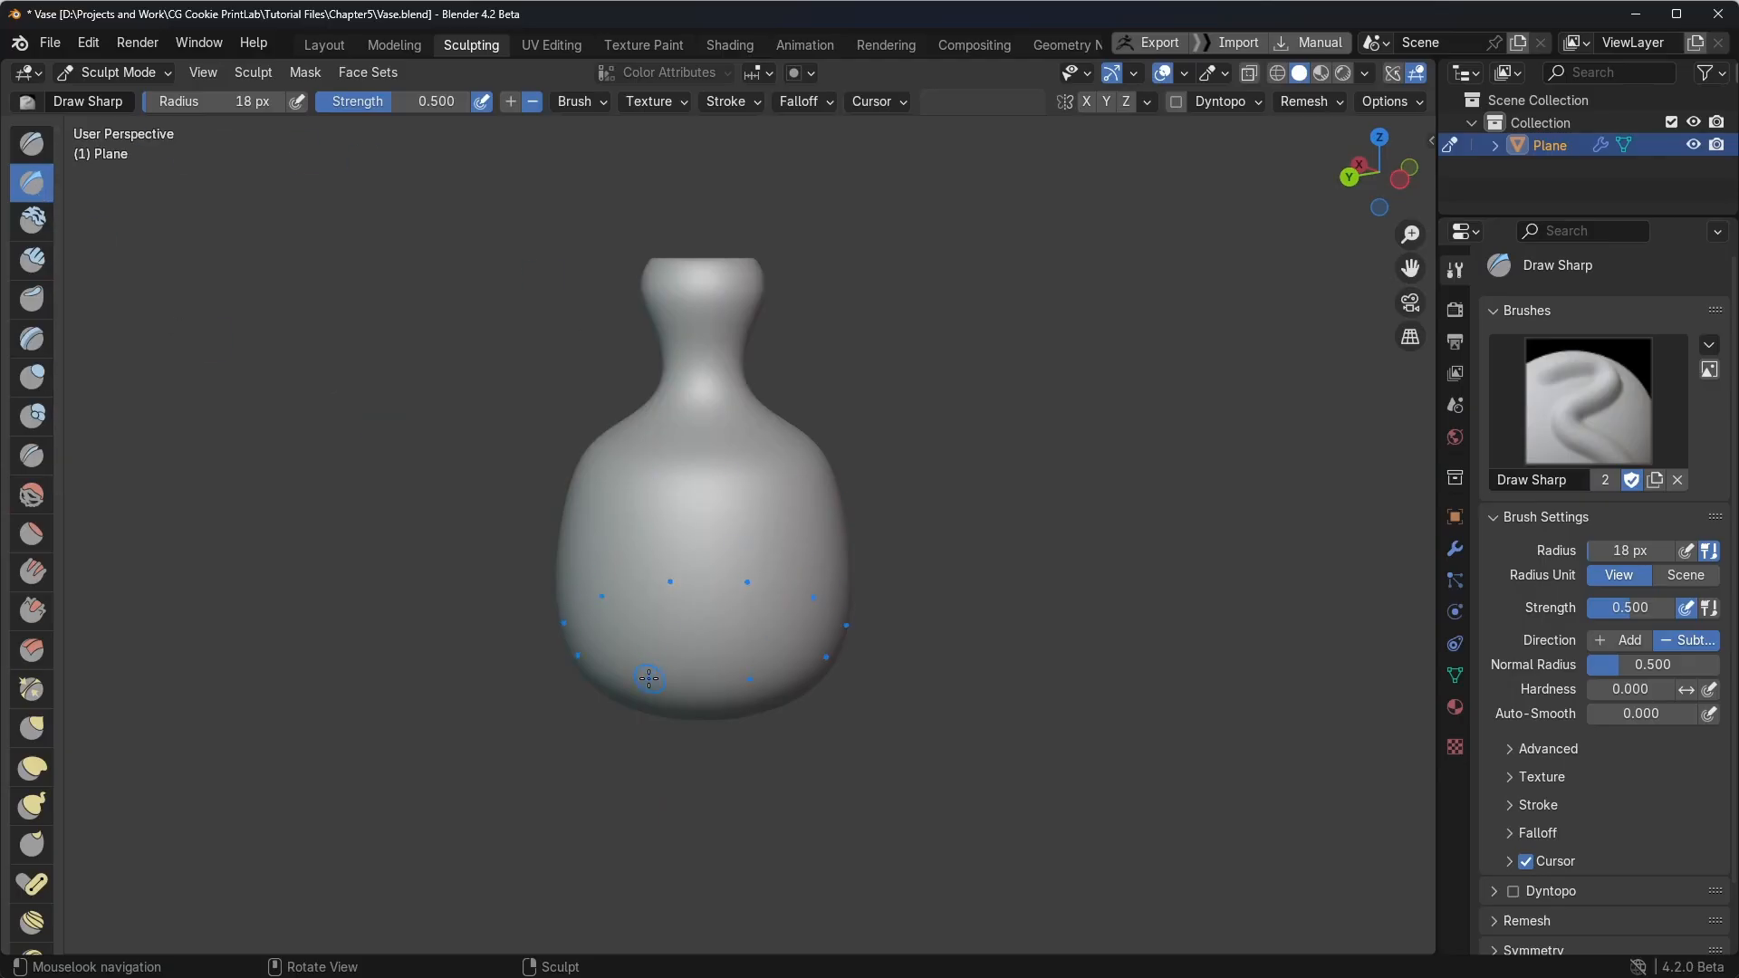
left_click_drag(644, 678, 669, 681)
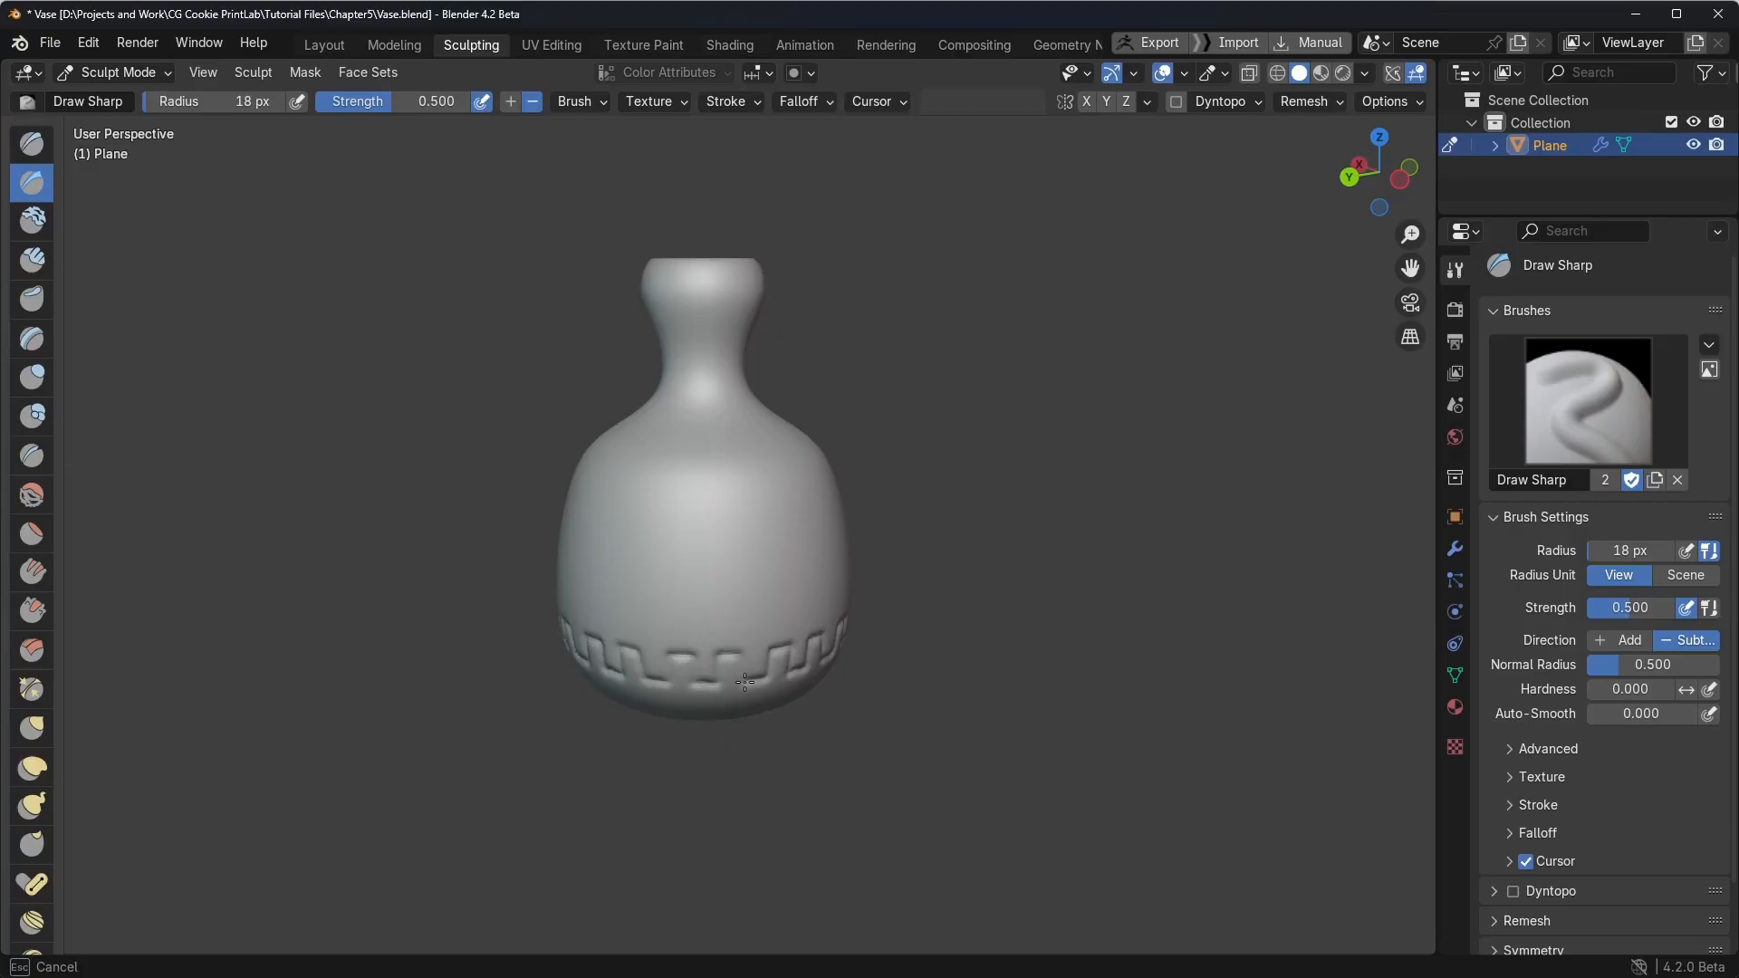
left_click_drag(744, 681, 752, 681)
mouse_move(632, 619)
left_mouse_down()
mouse_move(669, 609)
mouse_move(616, 598)
mouse_move(750, 481)
left_mouse_up()
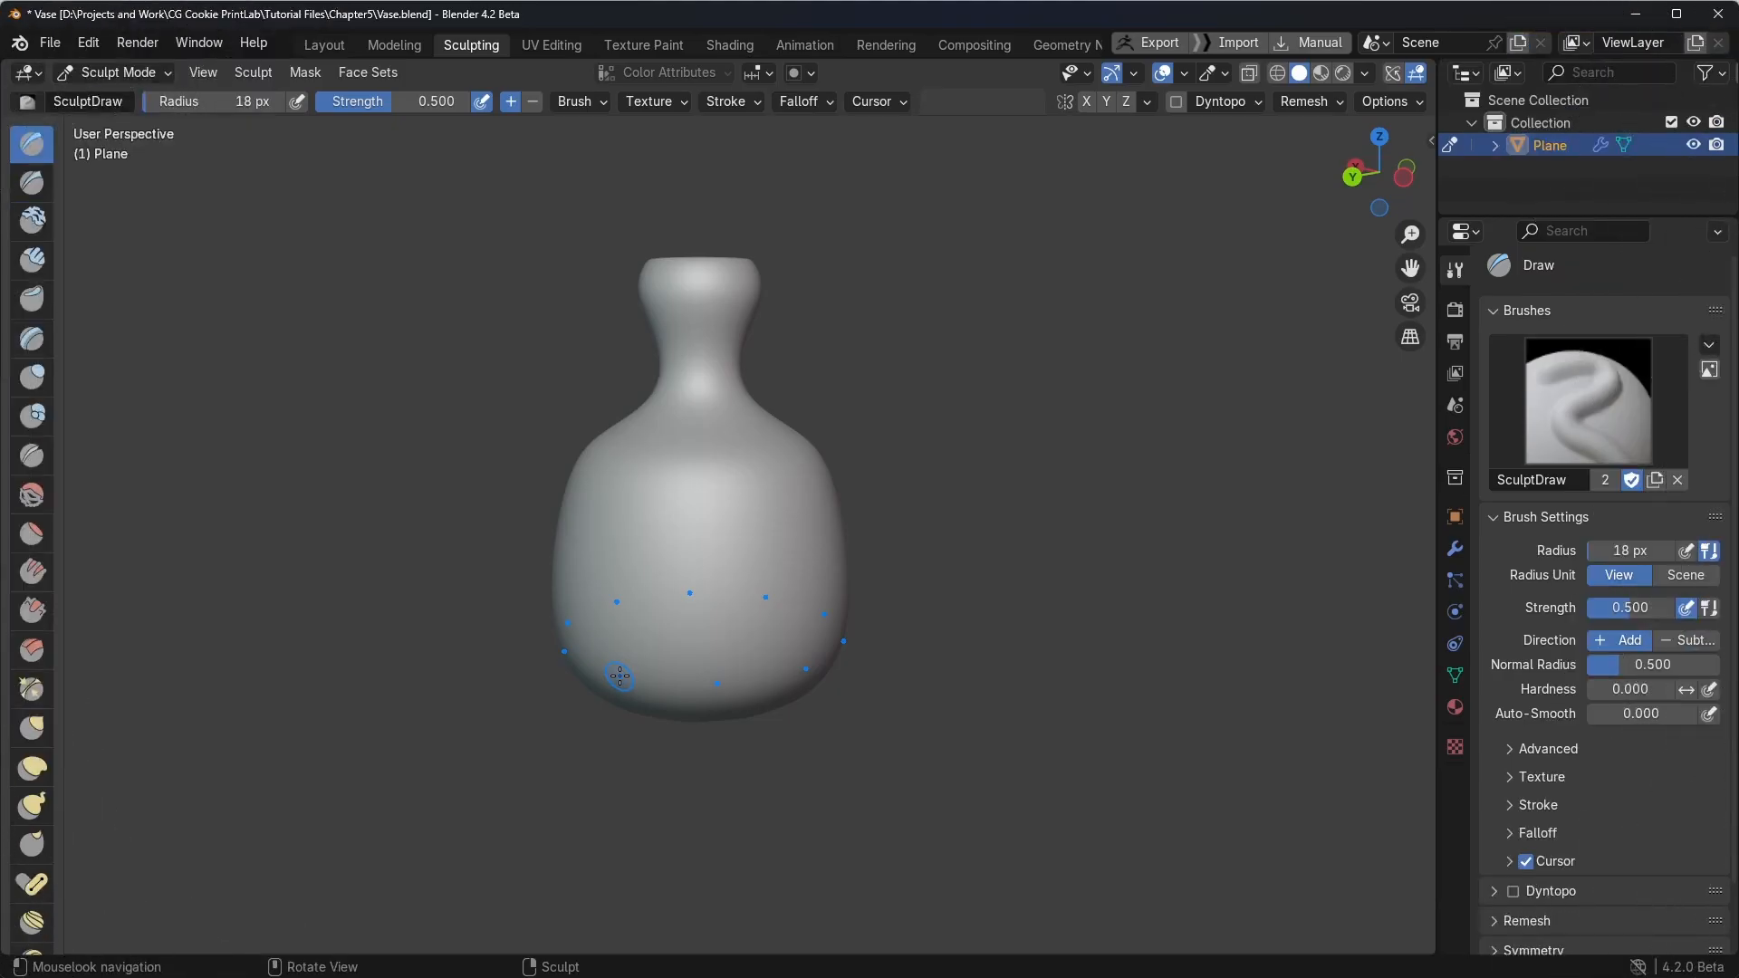
Step: Try sculpting staggered rows of hearts around the vase body with the 18 px Draw brush, and undo them
left_click_drag(623, 678, 624, 678)
mouse_move(665, 623)
left_mouse_down()
mouse_move(652, 586)
mouse_move(669, 622)
left_mouse_up()
mouse_move(705, 568)
left_mouse_down()
mouse_move(699, 521)
mouse_move(712, 551)
left_mouse_up()
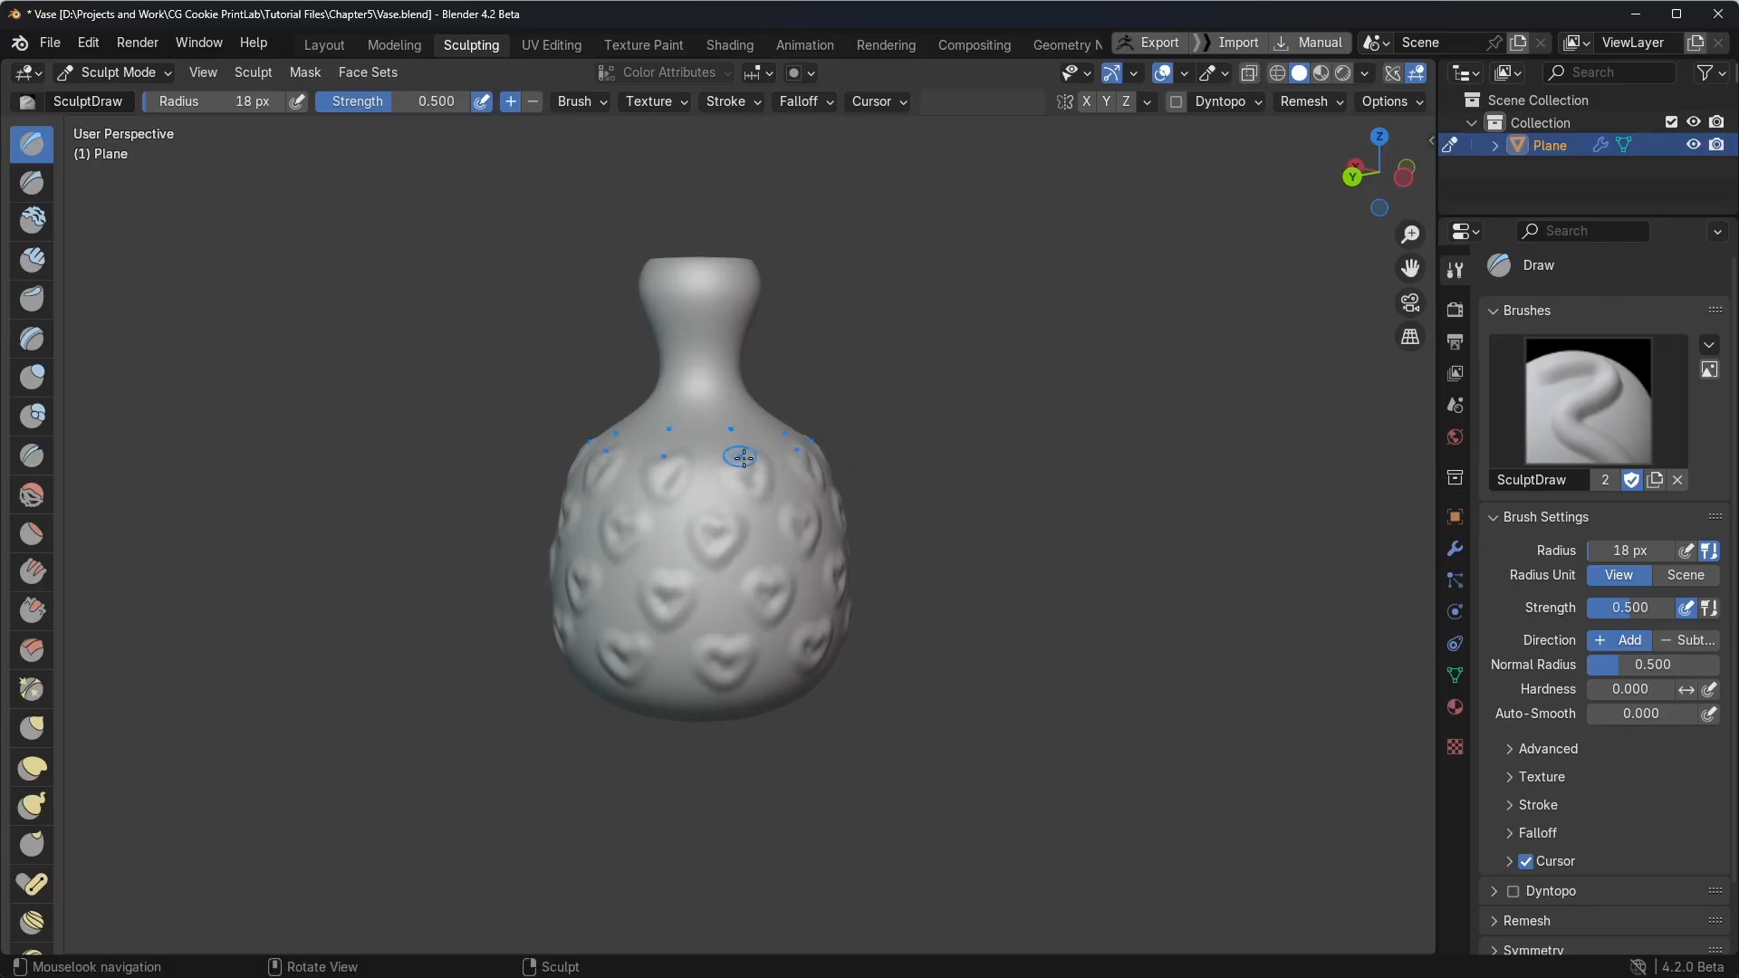
key("ctrl+z")
key("ctrl+z")
key("ctrl+z")
key("ctrl+z")
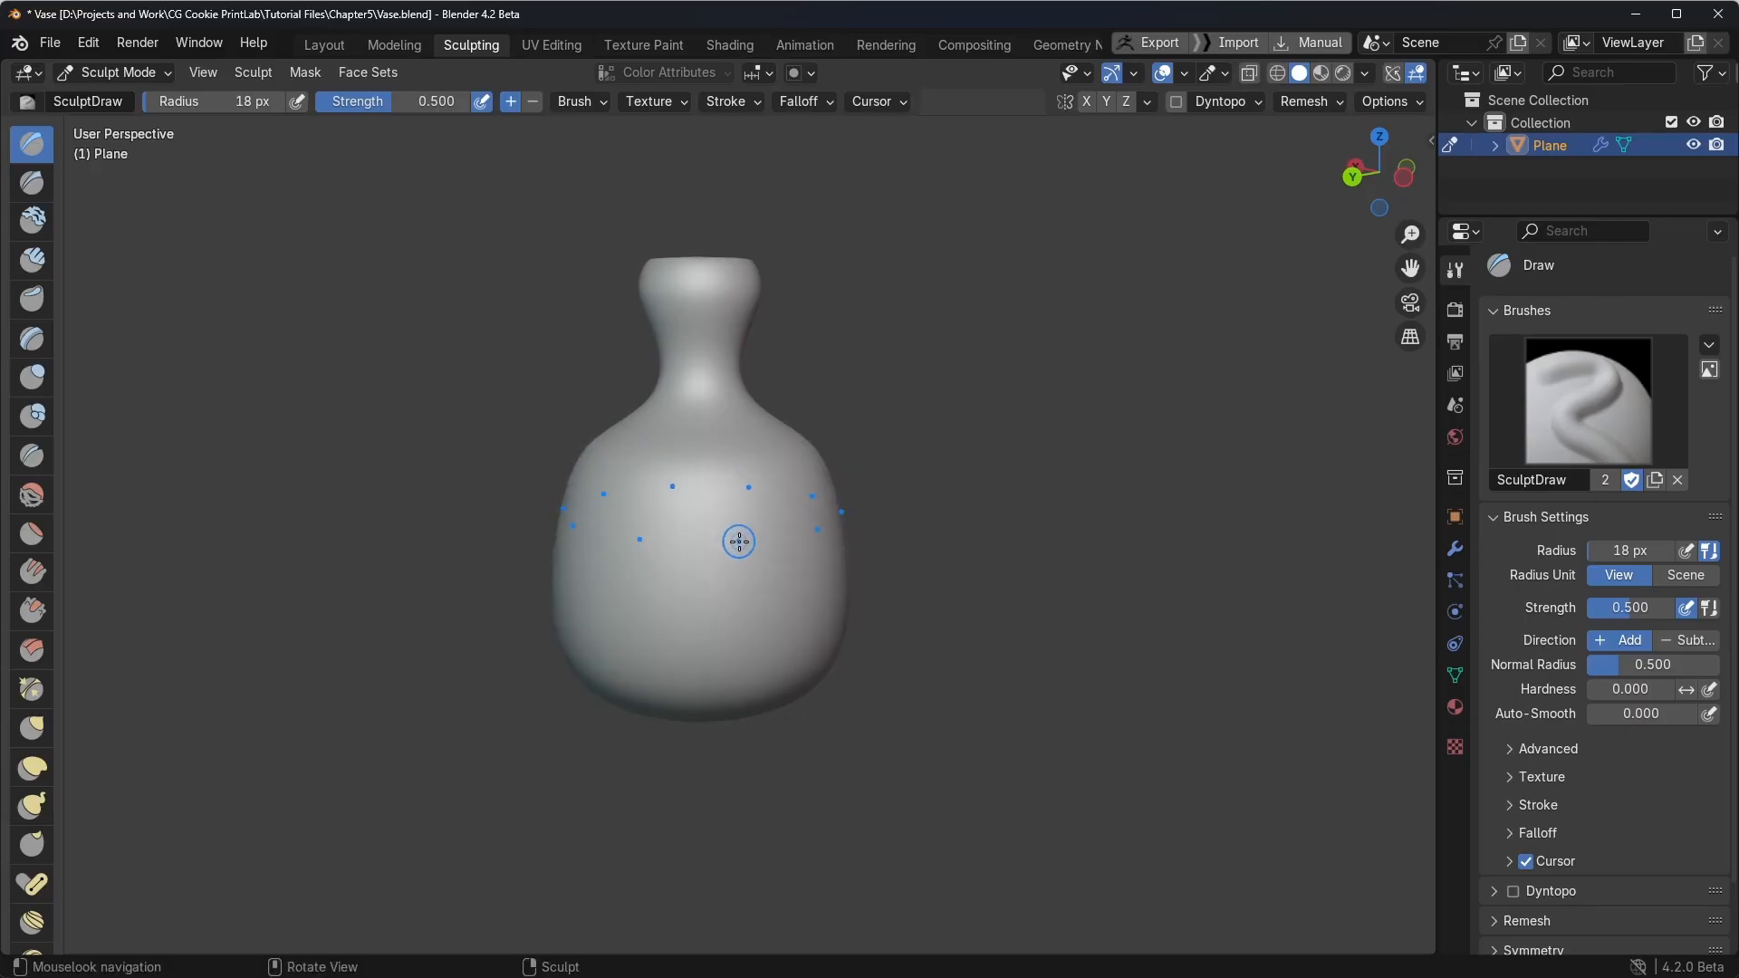
Step: Reduce the Draw brush radius to 9 px and sculpt staggered rows of small hearts from the lower body up to the shoulder
key("f")
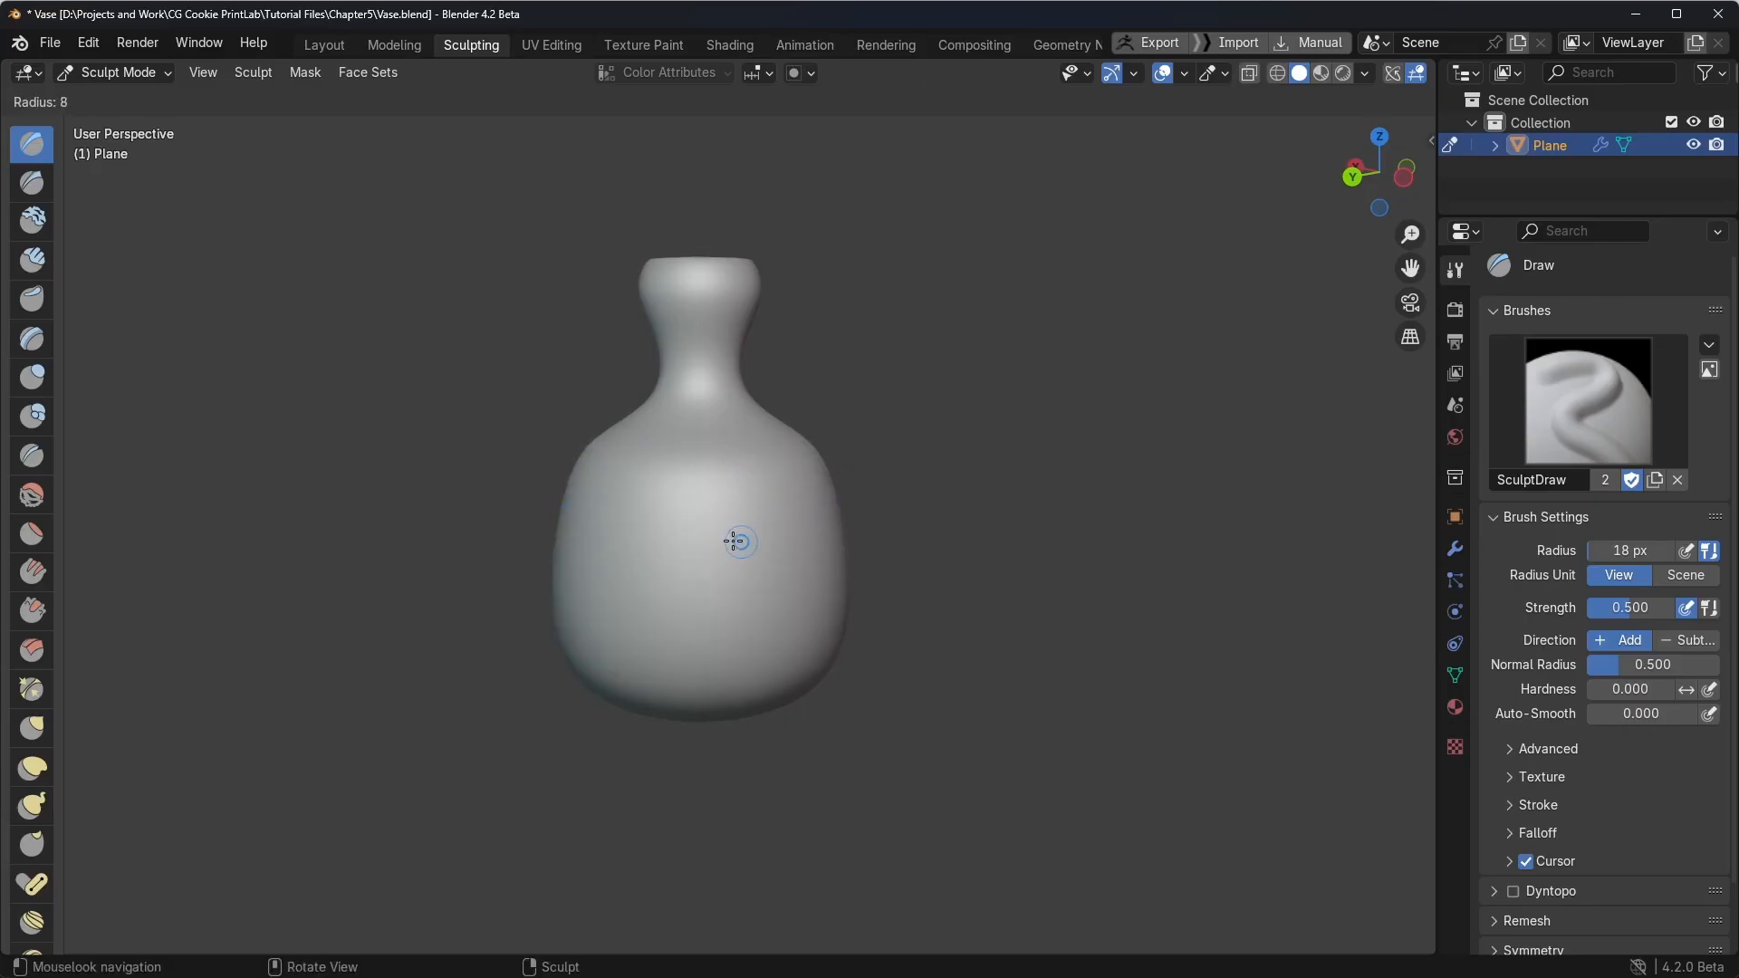
left_click(733, 541)
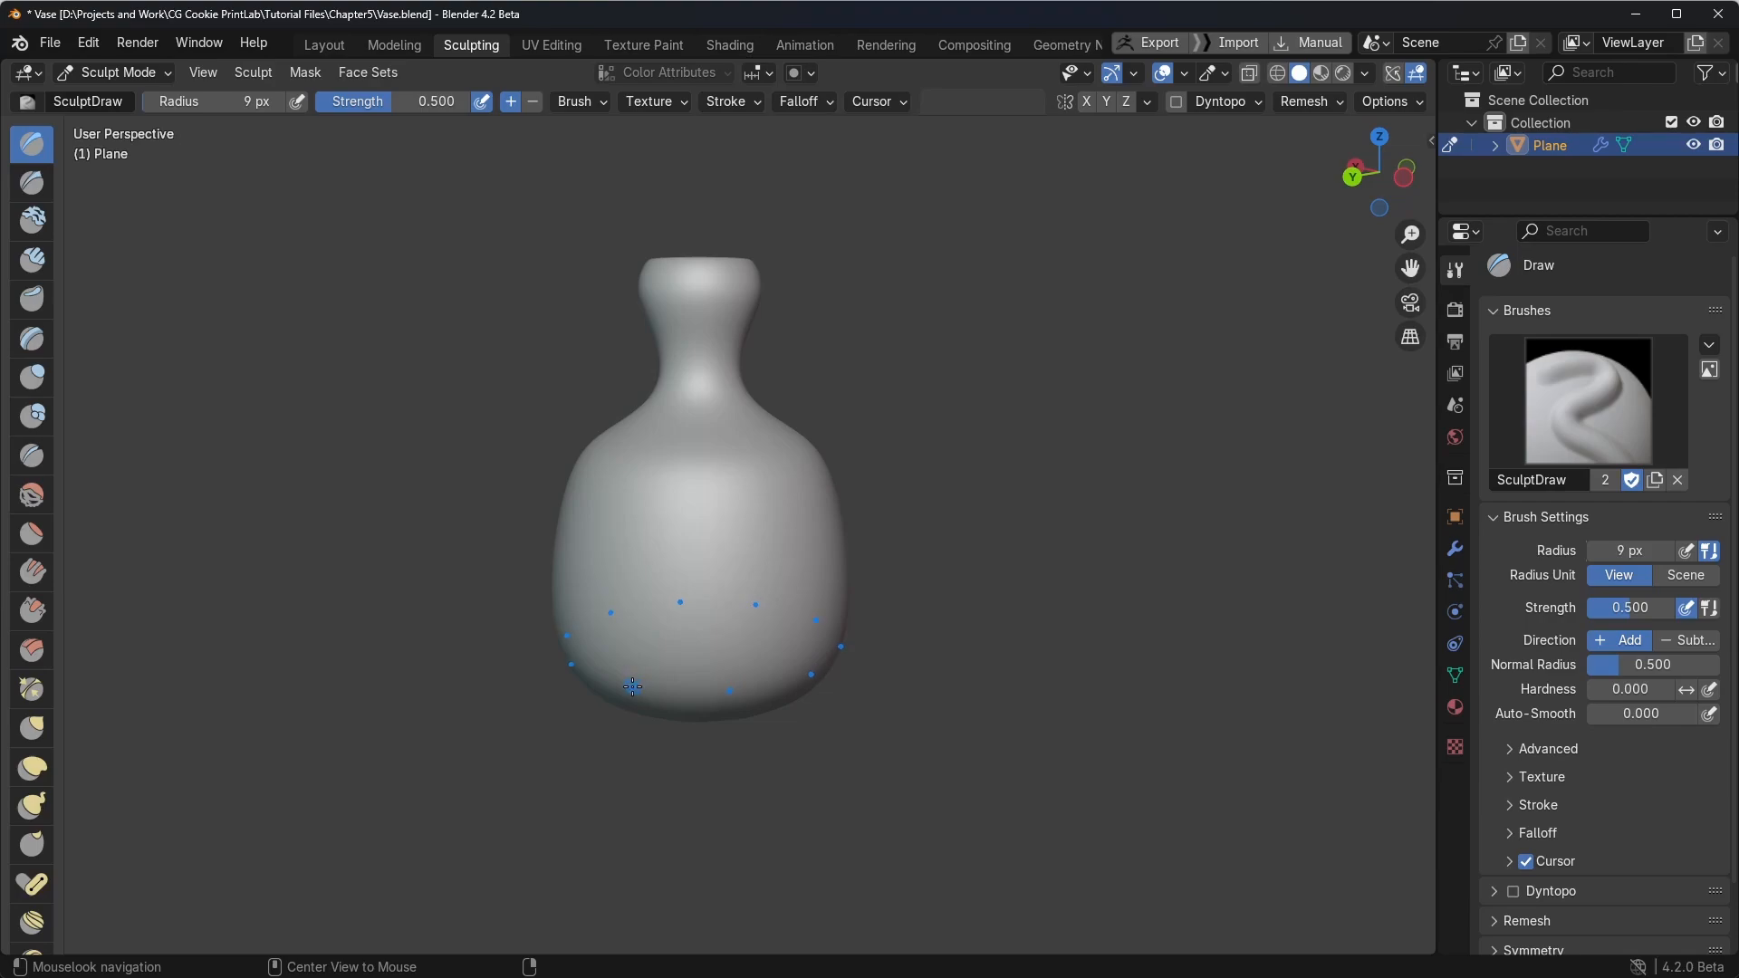
mouse_move(632, 686)
left_mouse_down()
mouse_move(626, 657)
mouse_move(676, 660)
mouse_move(729, 568)
mouse_move(739, 580)
mouse_move(670, 539)
mouse_move(726, 477)
mouse_move(724, 444)
left_mouse_up()
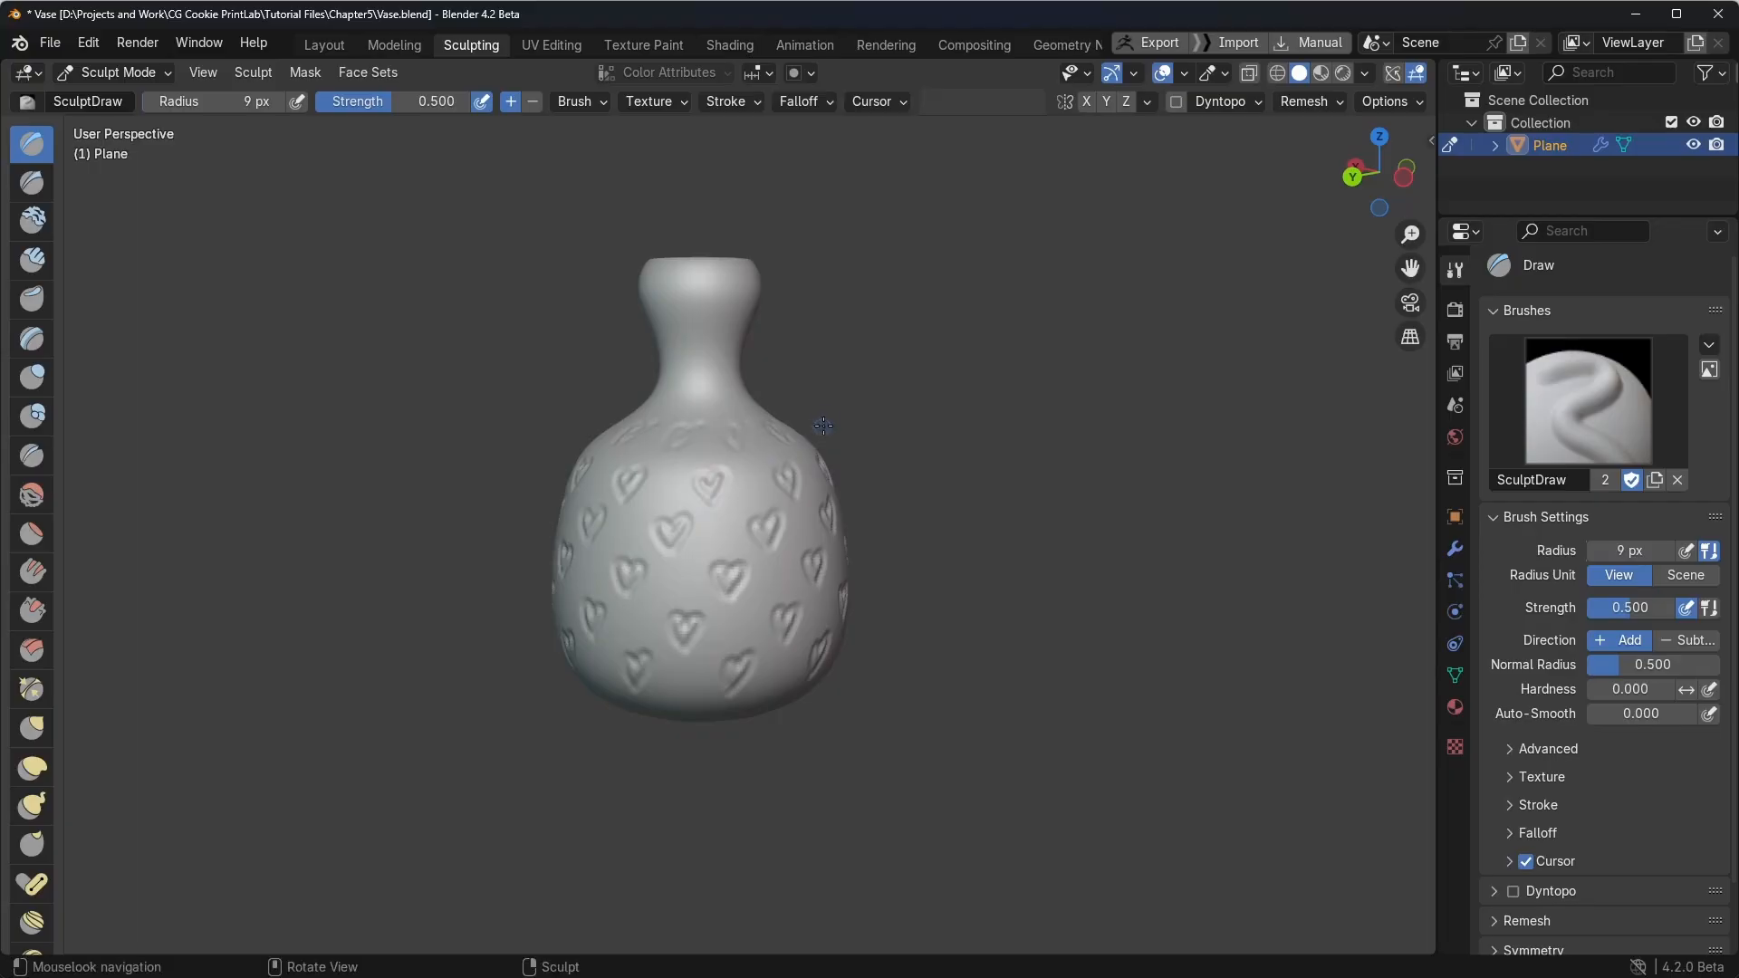
middle_click_drag(823, 424, 900, 411)
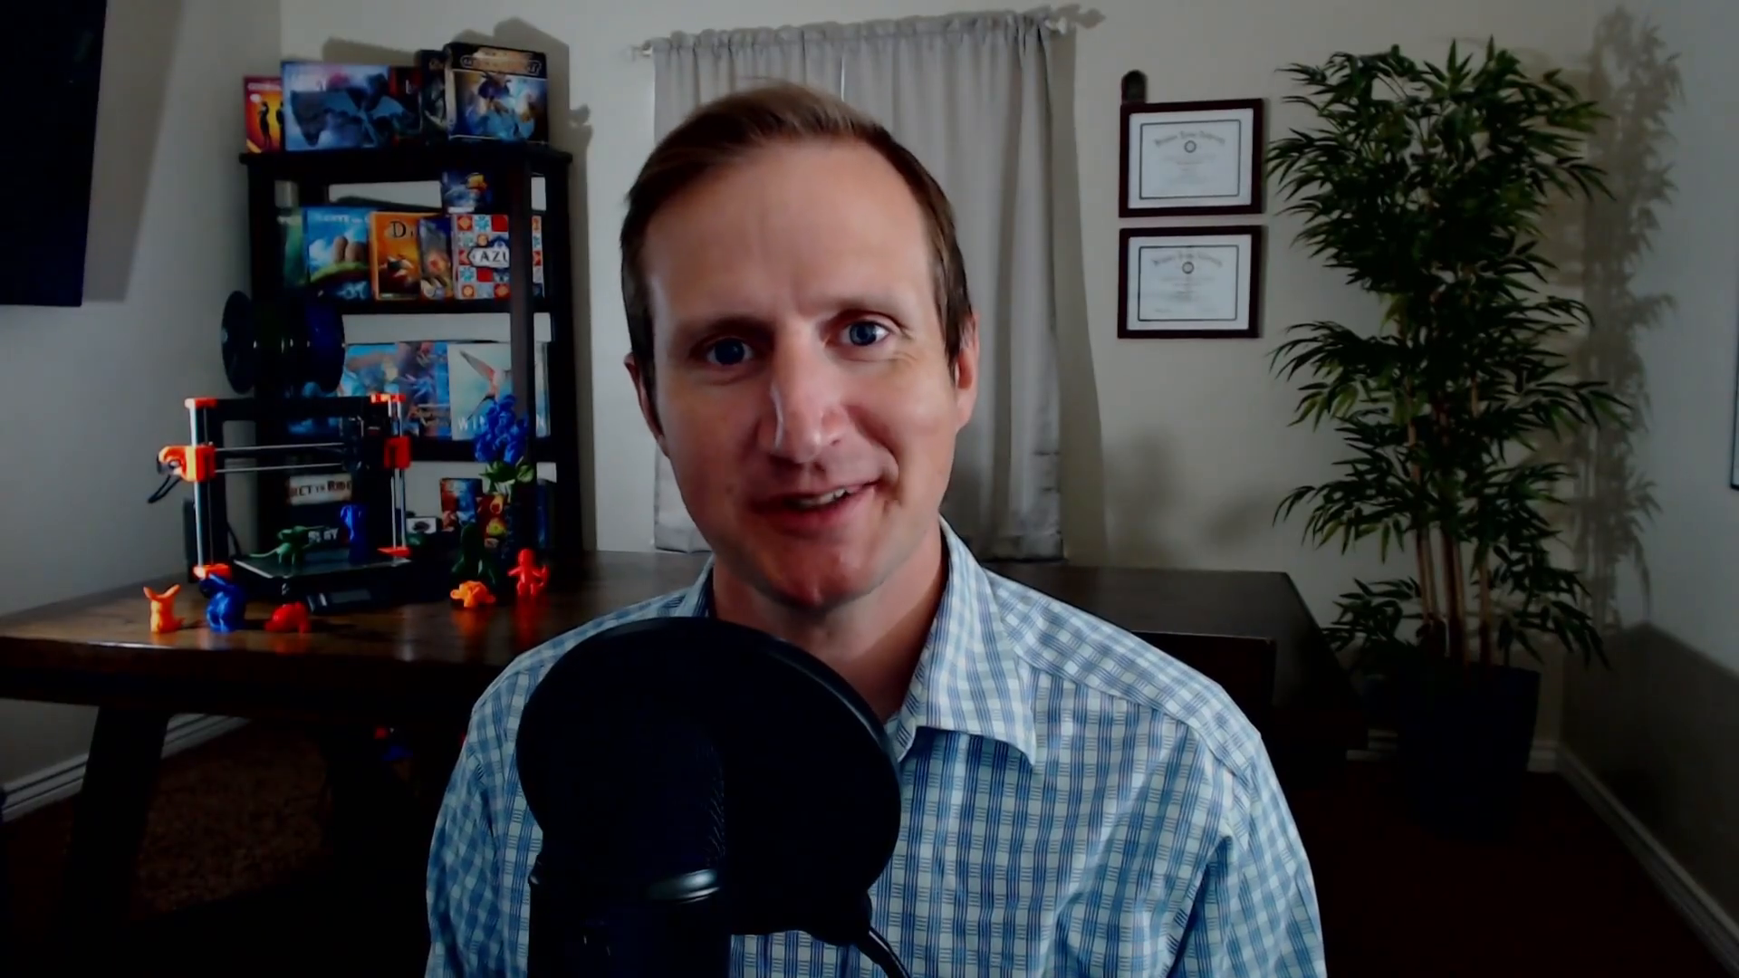